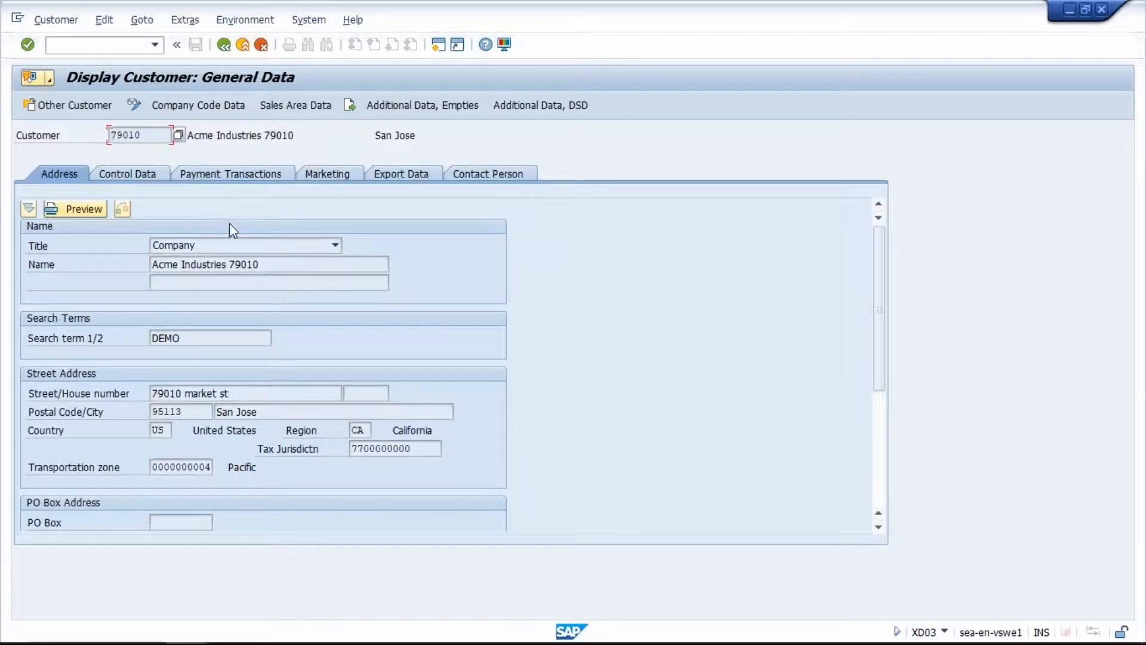
Leave the customer general data display and close the SAP session
{"action": "left_click", "coordinate": [243, 44]}
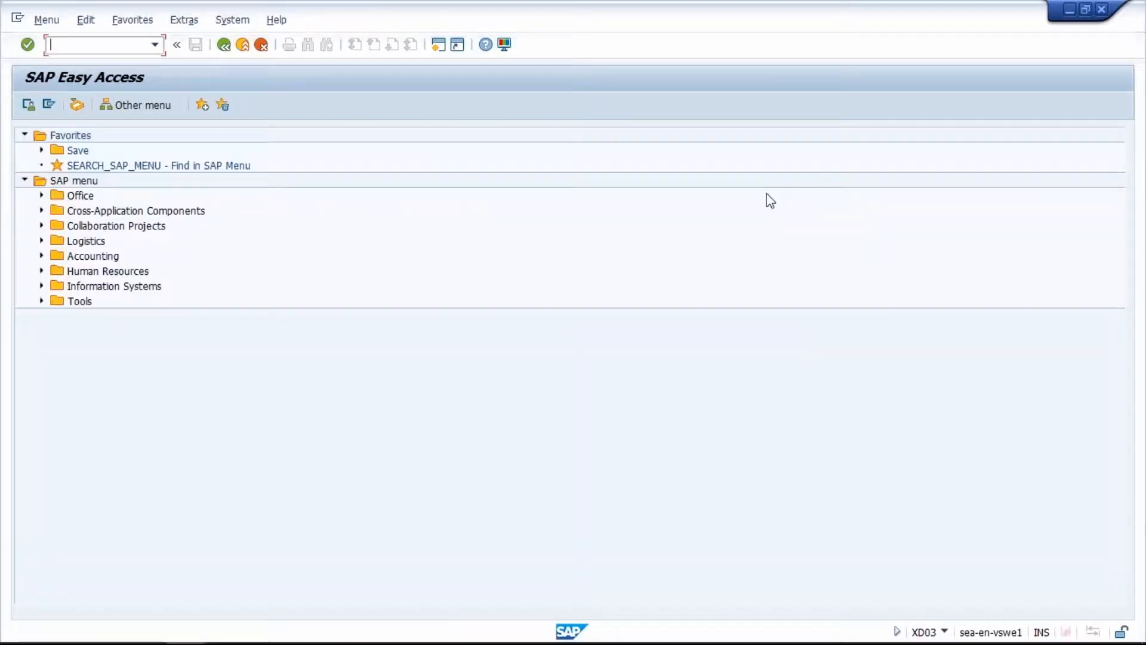
{"action": "left_click", "coordinate": [1101, 9]}
{"action": "left_click", "coordinate": [169, 310]}
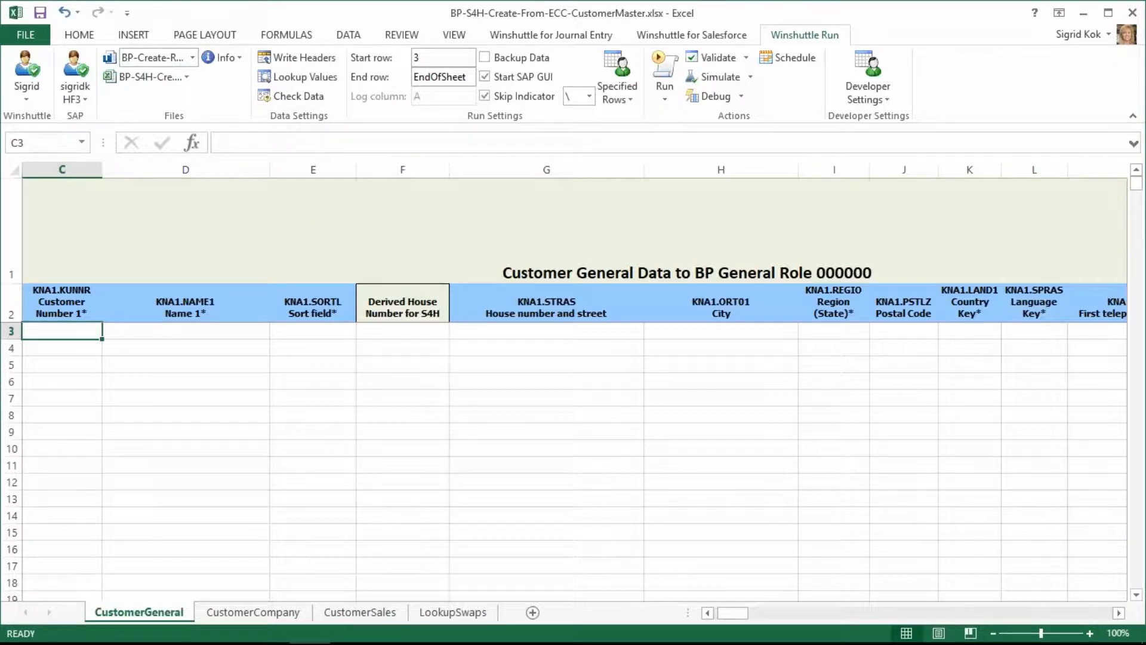
Make Query-ECC-Customer-Genl-Comp-Sales-Chained the active script in the customer master workbook
{"action": "left_click", "coordinate": [194, 58]}
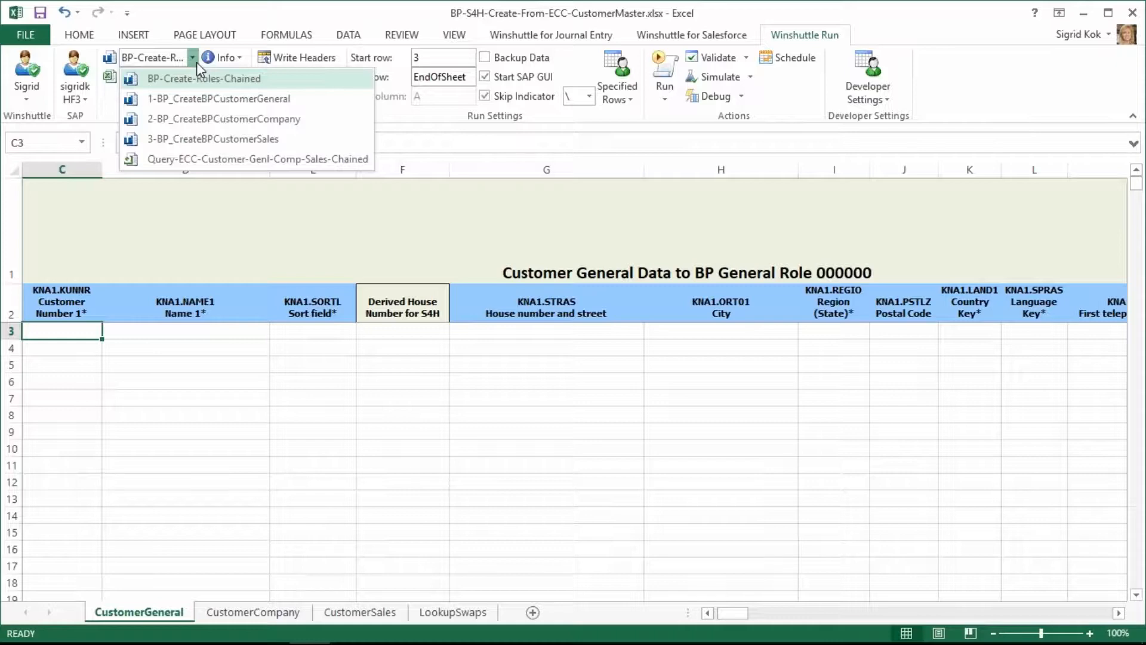
{"action": "left_click", "coordinate": [217, 158]}
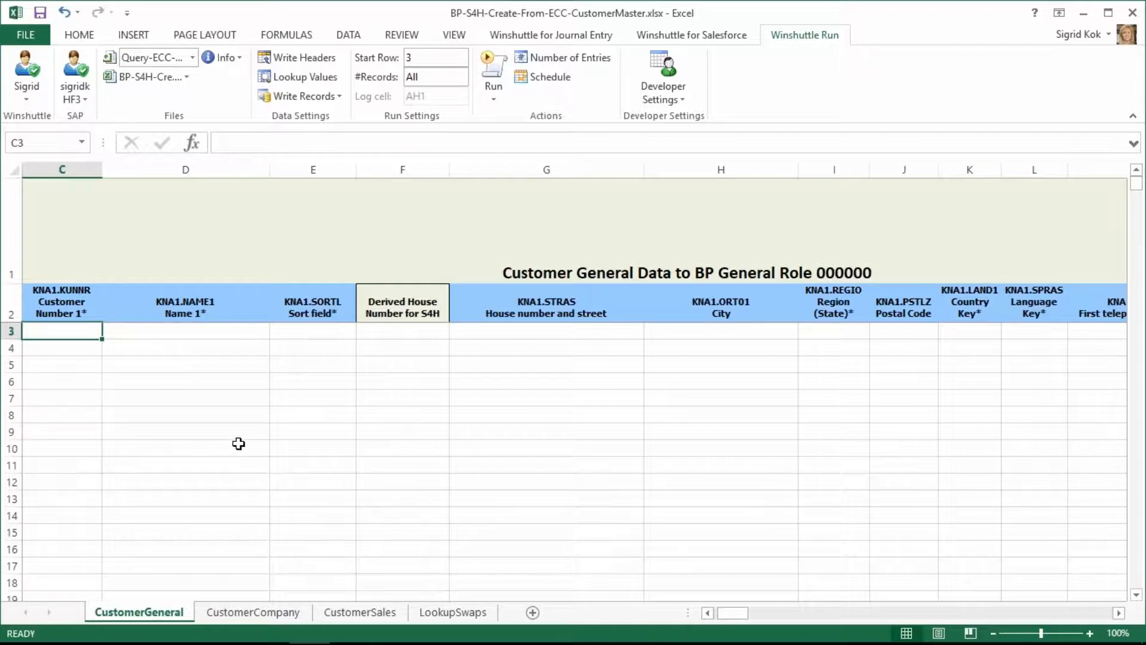
Try to run the chained query for a customer number range with sort field DEMO* and company codes 1000 to 3000
{"action": "left_click", "coordinate": [491, 72]}
{"action": "left_click_drag", "start_coordinate": [467, 168], "coordinate": [331, 170]}
{"action": "type", "text": "79010"}
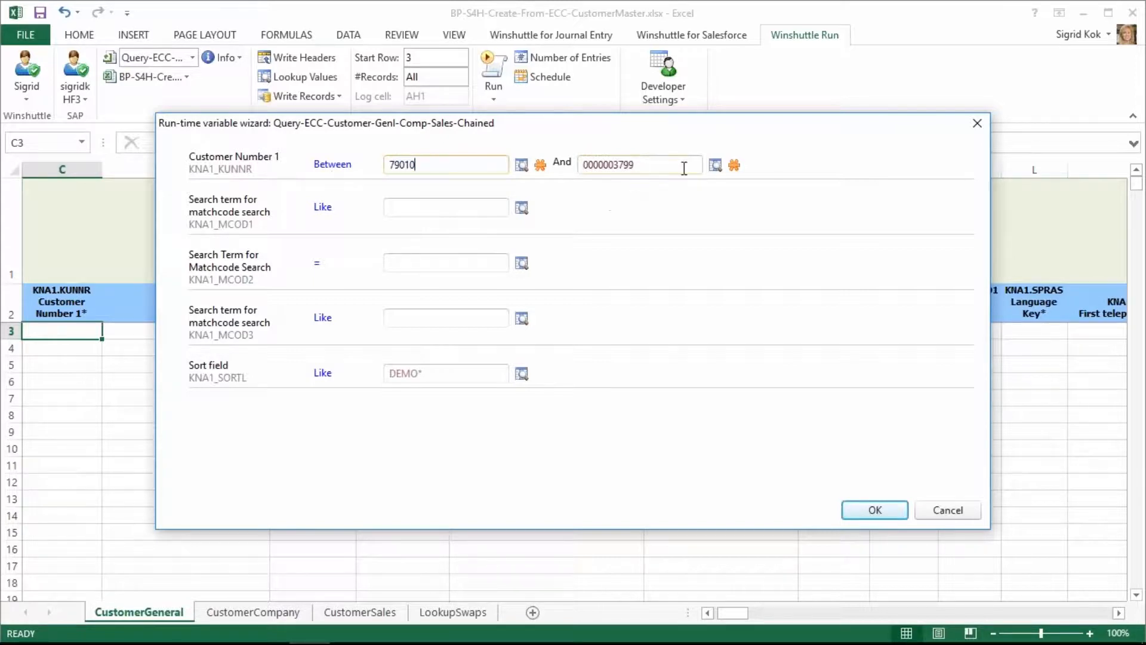
{"action": "left_click_drag", "start_coordinate": [673, 168], "coordinate": [507, 156]}
{"action": "type", "text": "7901"}
{"action": "key", "text": "BackSpace"}
{"action": "type", "text": "99"}
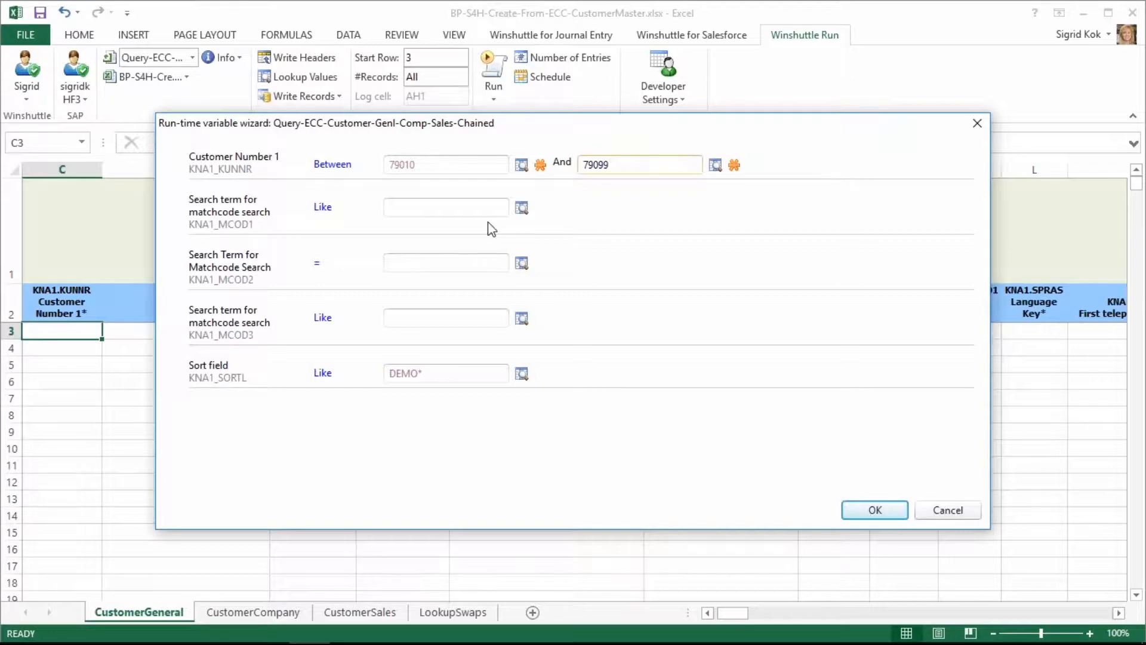
{"action": "left_click", "coordinate": [453, 374]}
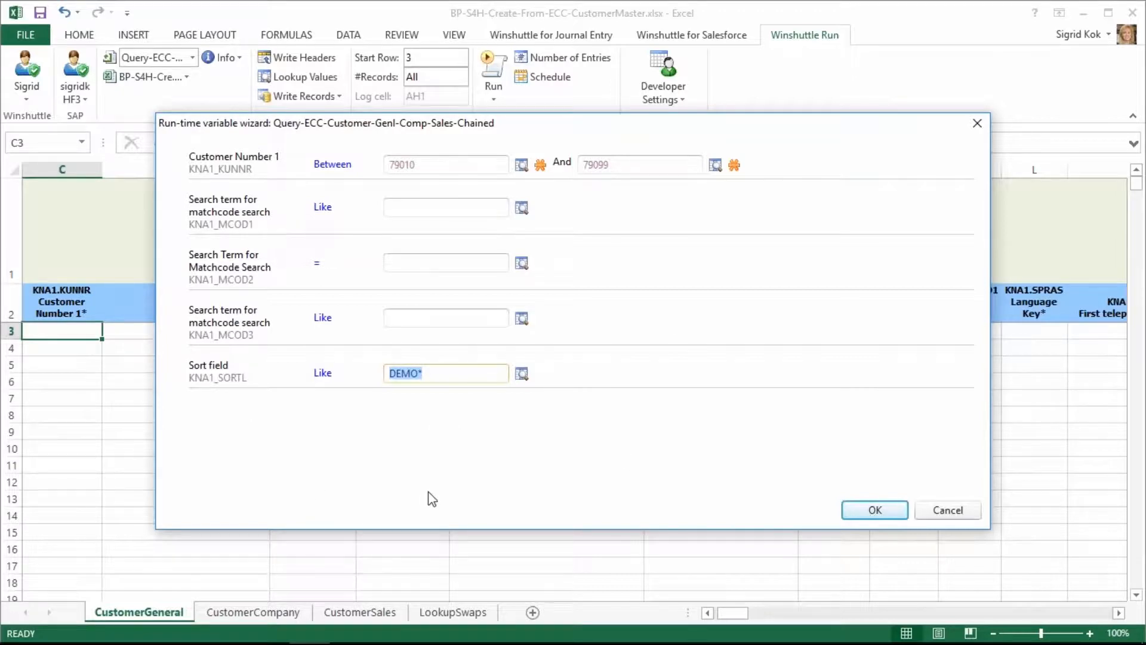
{"action": "left_click", "coordinate": [875, 509]}
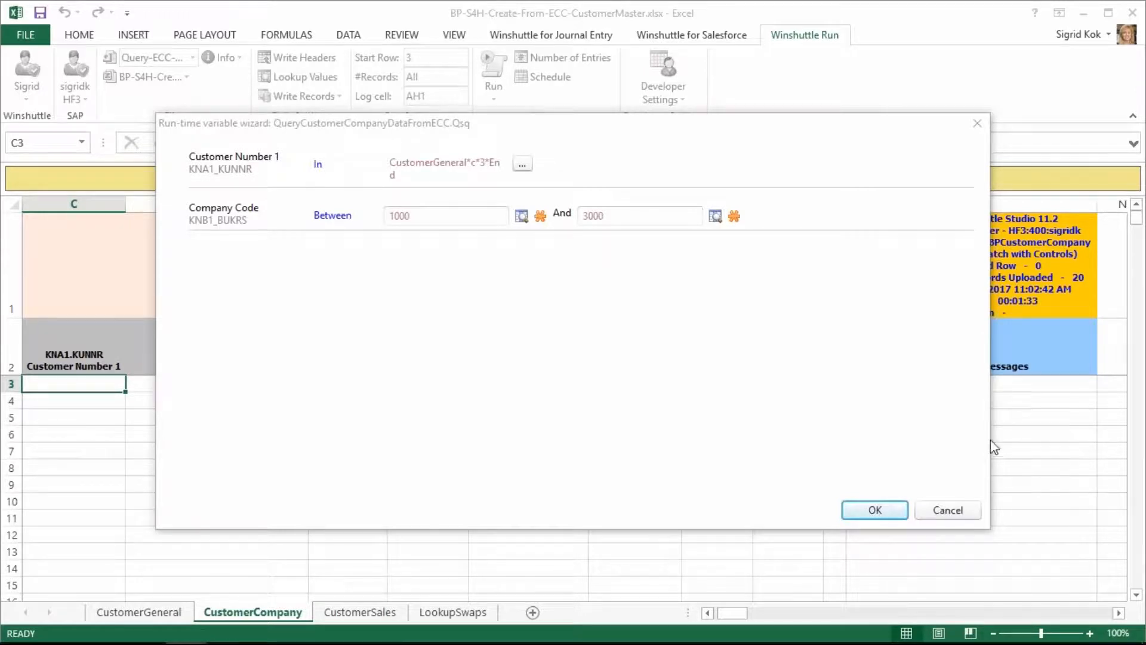
{"action": "left_click", "coordinate": [876, 511]}
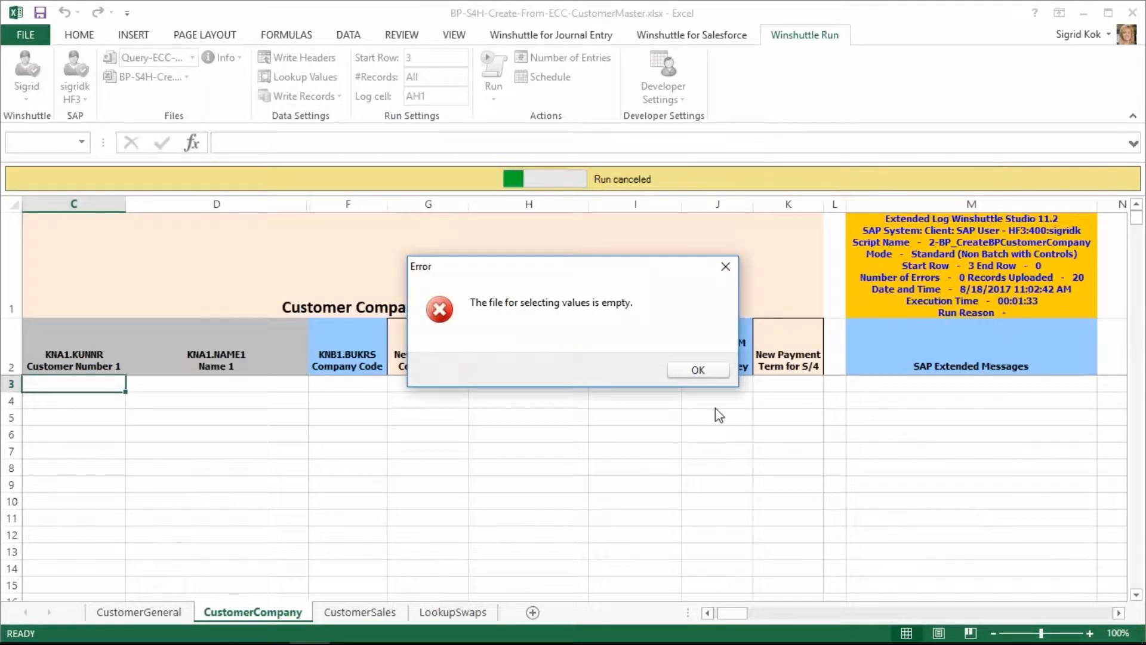
{"action": "left_click", "coordinate": [698, 370]}
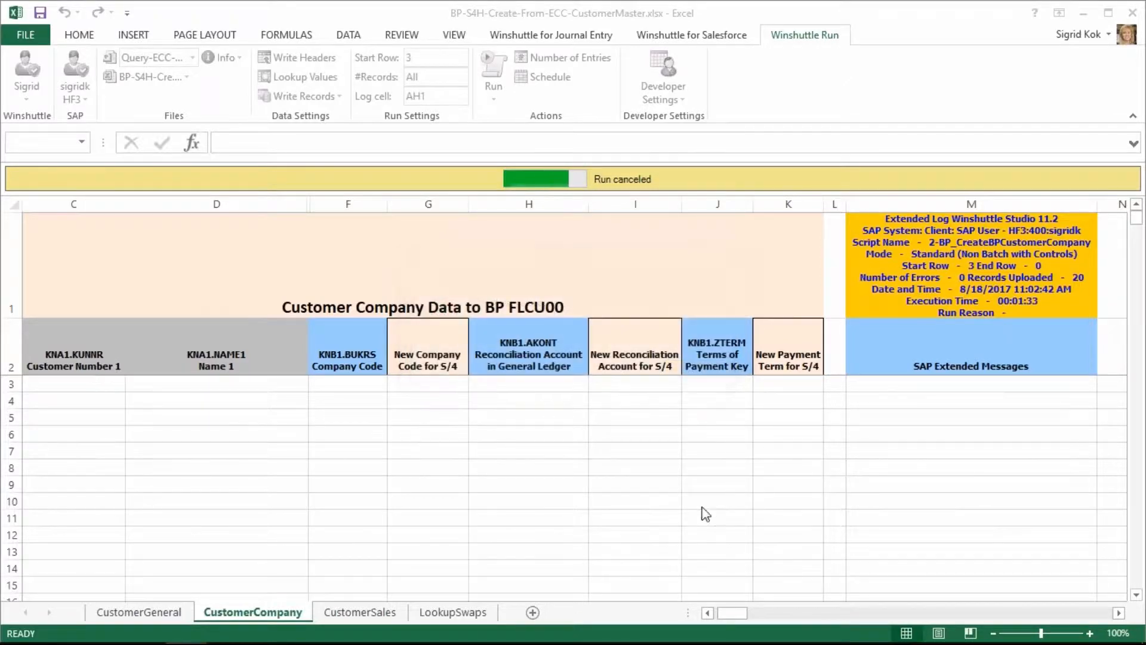
On the CustomerGeneral sheet, log off SAP HF3 and restart the query using the saved auto logon for WE6, client 800
{"action": "left_click", "coordinate": [159, 615]}
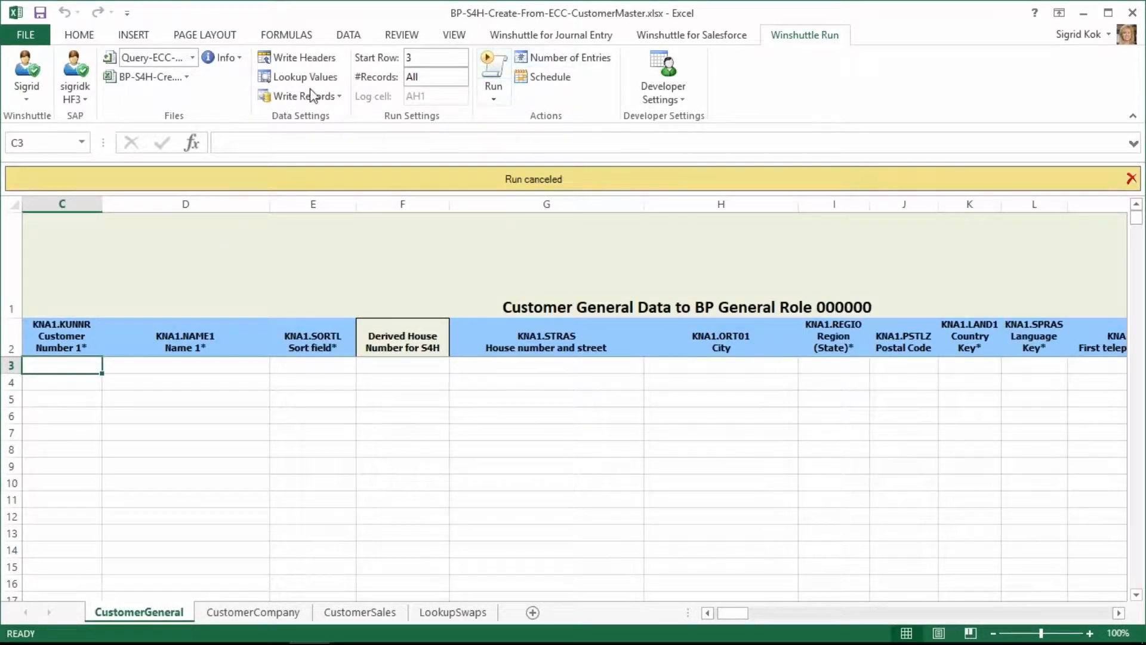
{"action": "left_click", "coordinate": [74, 90]}
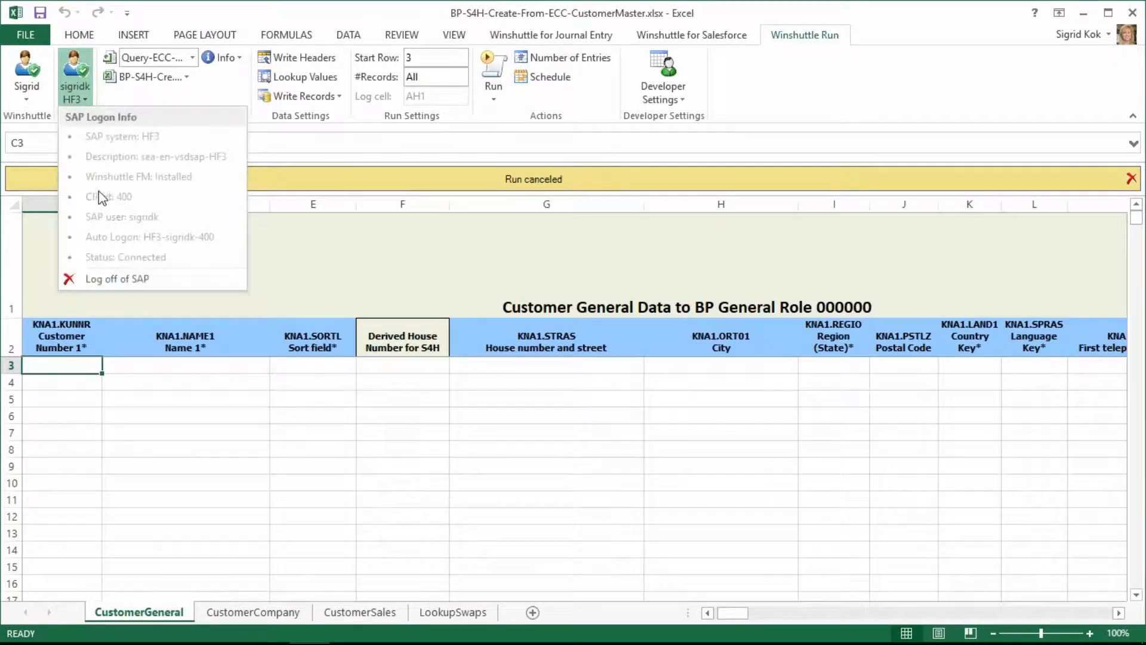
{"action": "left_click", "coordinate": [105, 276]}
{"action": "left_click", "coordinate": [493, 69]}
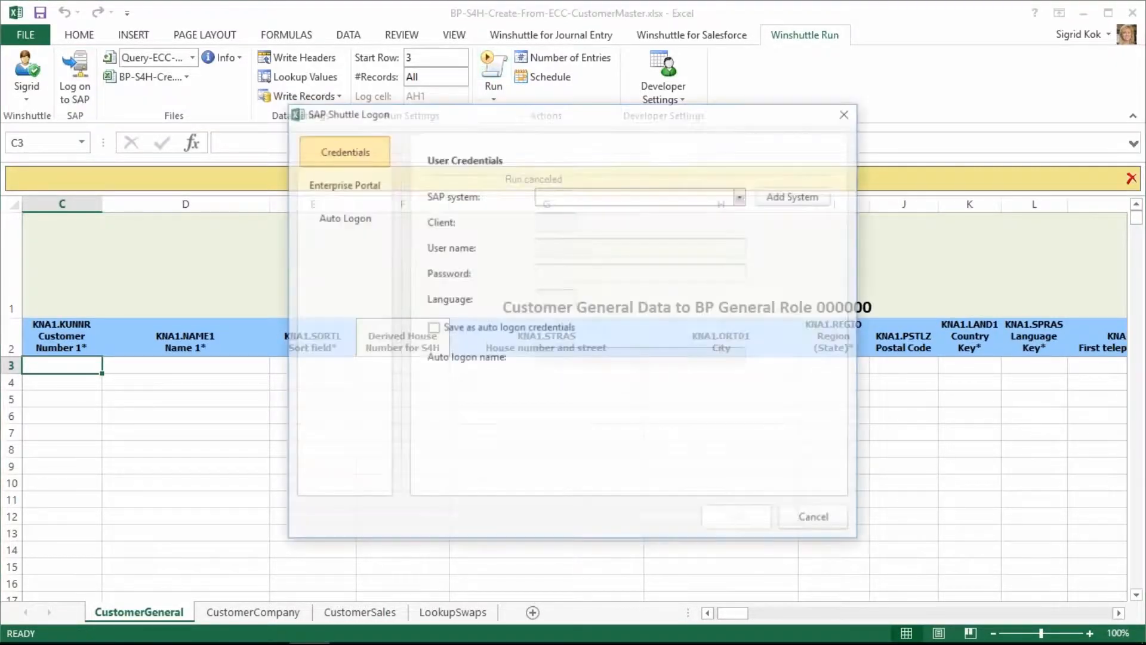
{"action": "left_click", "coordinate": [314, 213]}
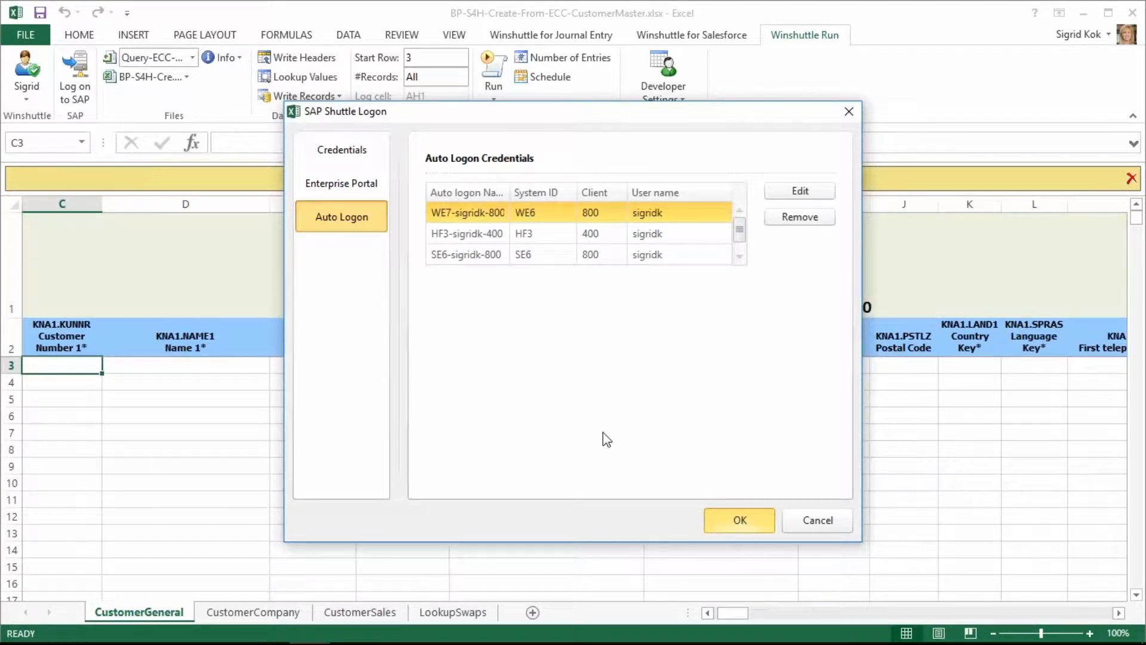
Enter the customer number range with sort field DEMO* and run the chained queries for company codes and sales organizations 1000 to 3000
{"action": "left_click_drag", "start_coordinate": [469, 161], "coordinate": [285, 162]}
{"action": "type", "text": "79010"}
{"action": "key", "text": "Tab"}
{"action": "type", "text": "79010"}
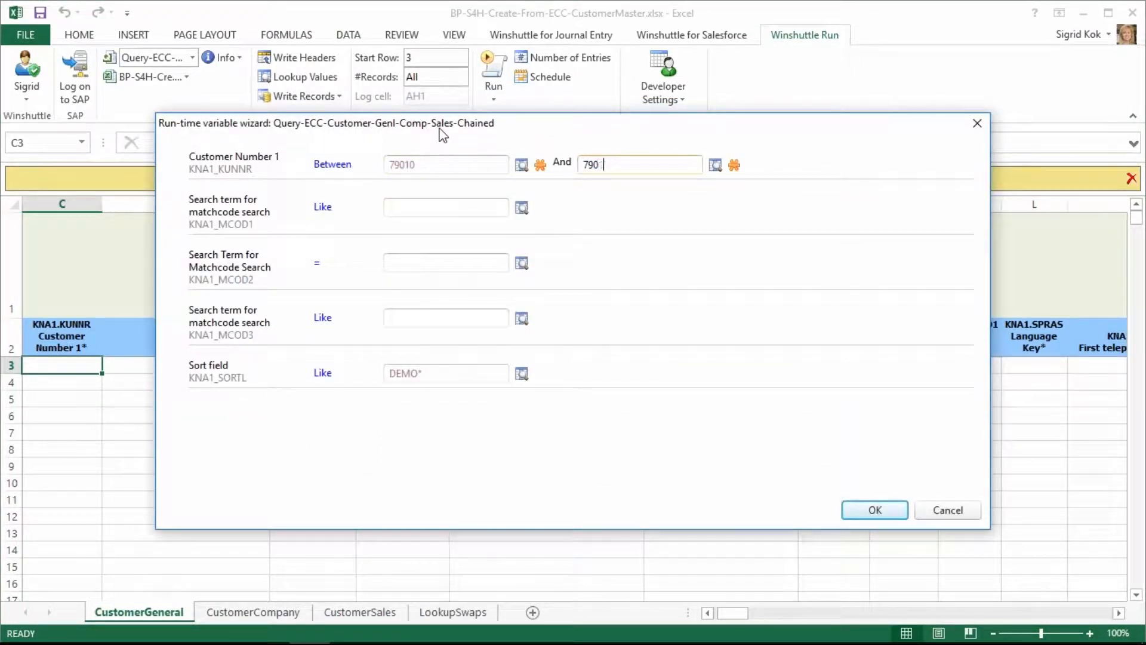
{"action": "left_click", "coordinate": [865, 508]}
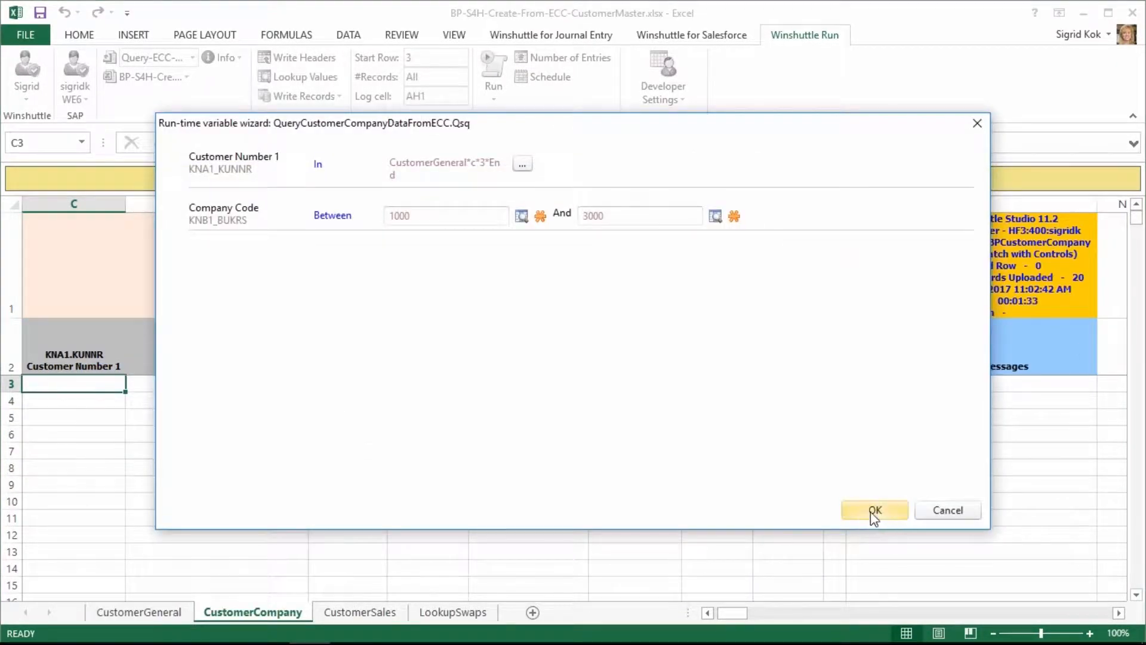
{"action": "left_click", "coordinate": [876, 511]}
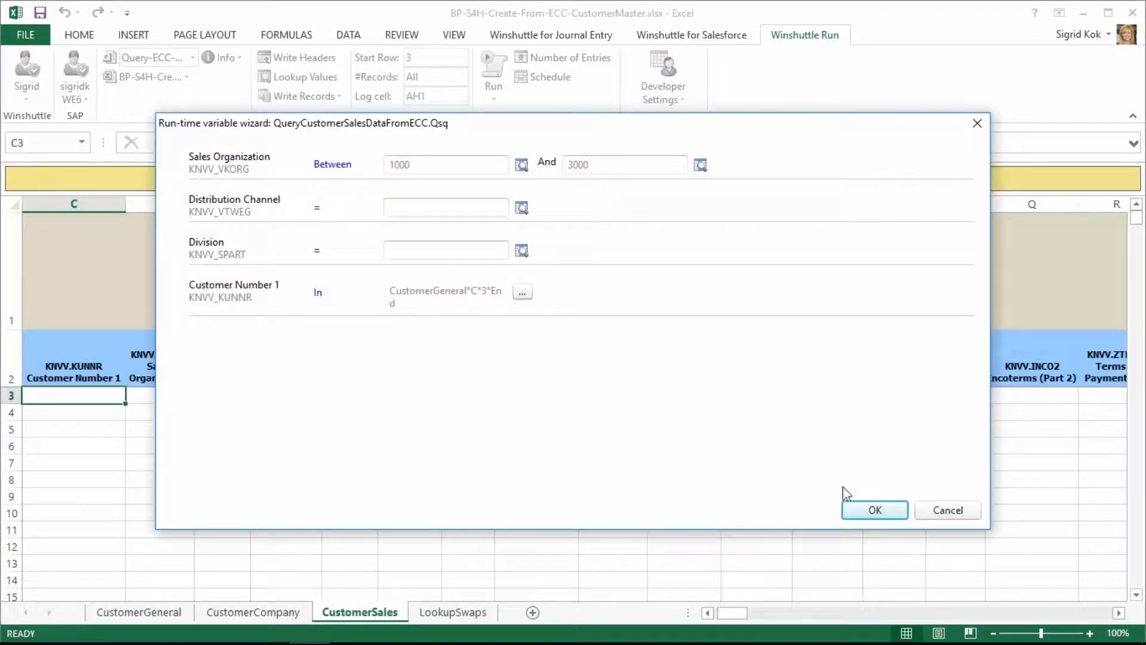
{"action": "left_click", "coordinate": [872, 513]}
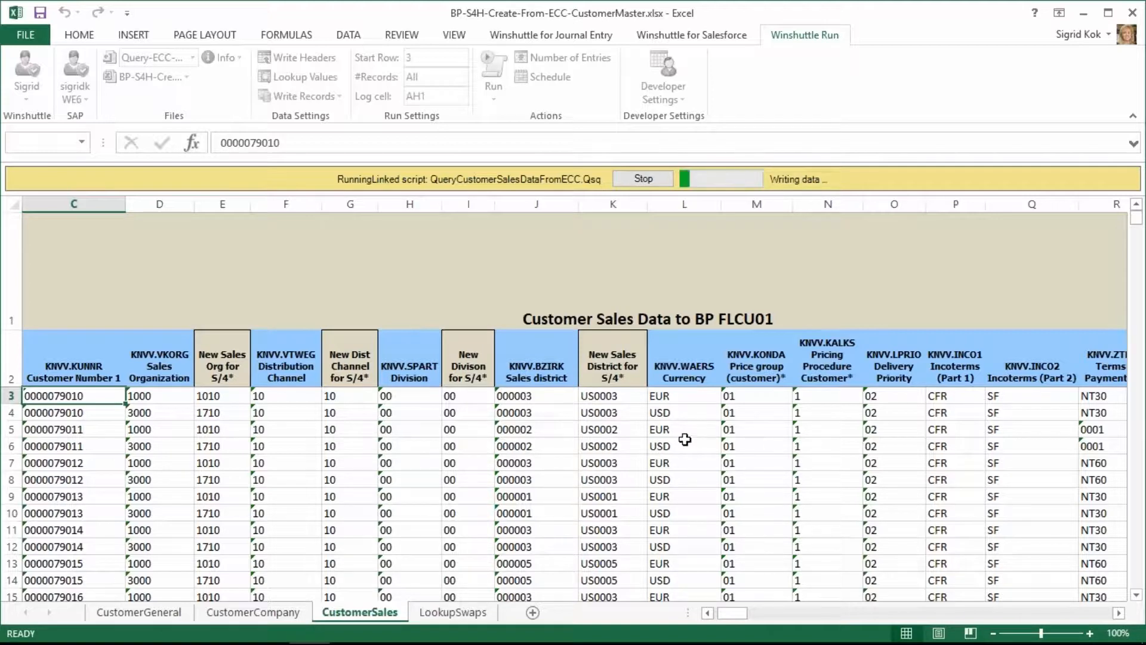
Examine the New Sales Org for S/4 lookup formula in cell E3 of CustomerSales against the original sales organization
{"action": "left_click", "coordinate": [172, 398]}
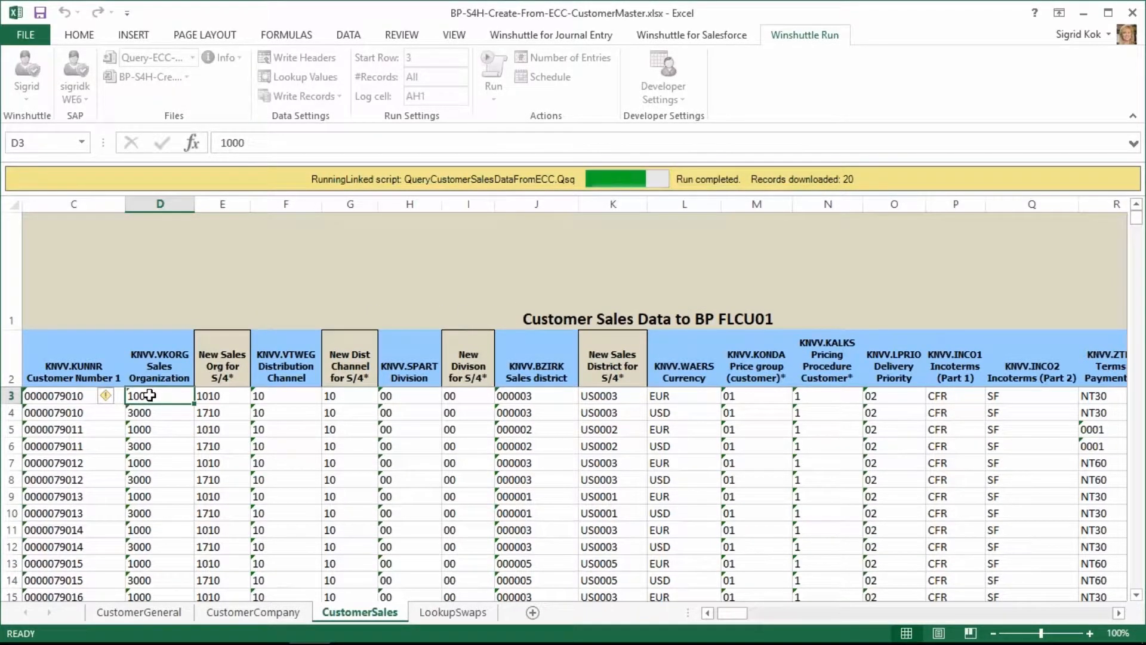
{"action": "left_click", "coordinate": [212, 395]}
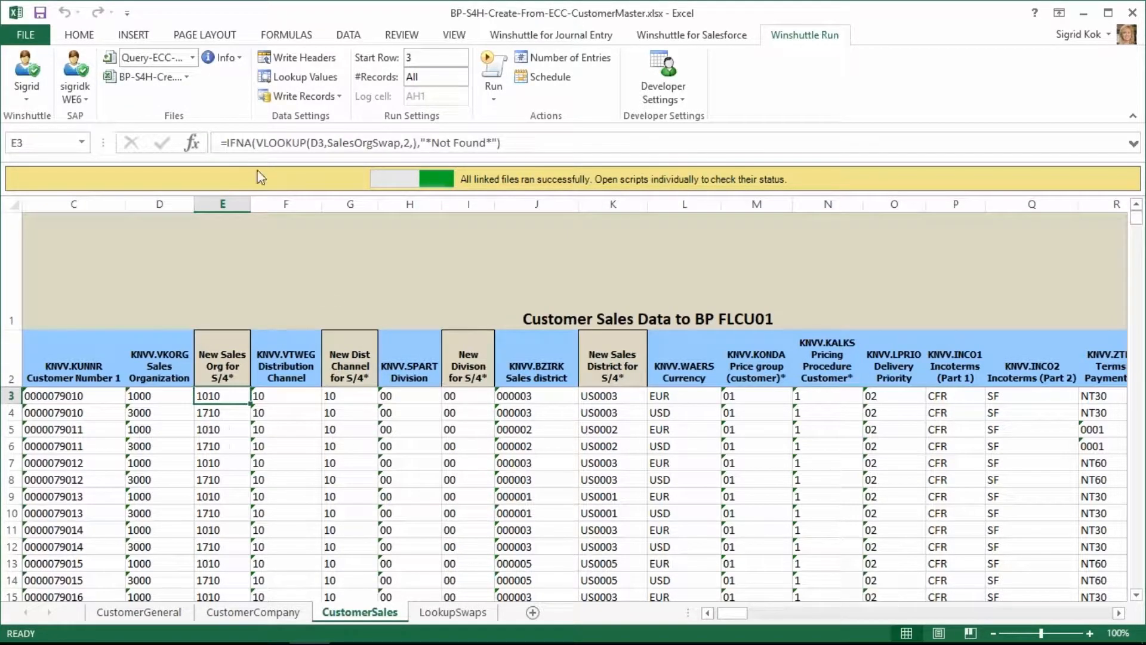
{"action": "key", "text": "F2"}
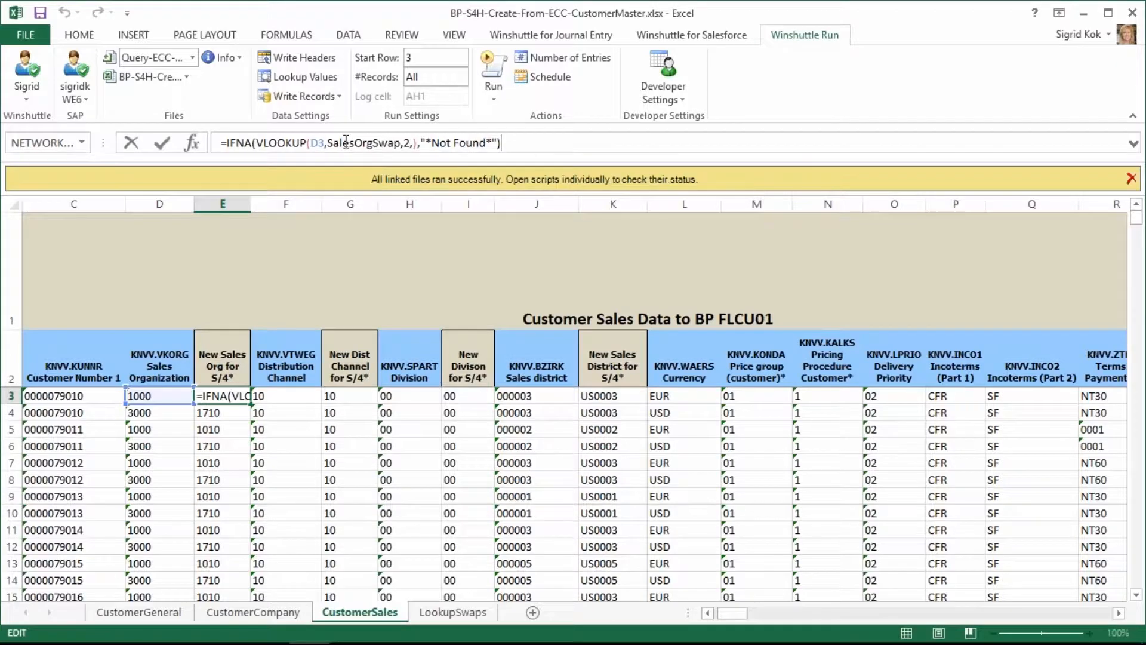
{"action": "left_click", "coordinate": [468, 142]}
{"action": "left_click", "coordinate": [541, 143]}
{"action": "key", "text": "Return"}
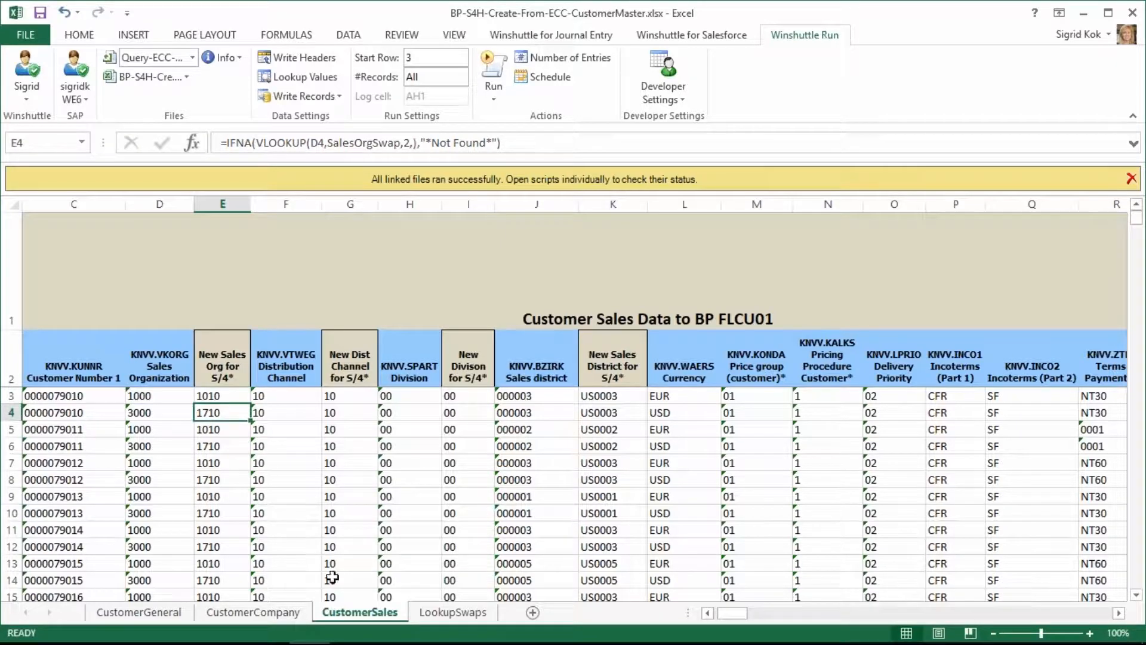
Examine the company code, payment term, reconciliation account and sales org mappings on the LookupSwaps sheet
{"action": "left_click", "coordinate": [464, 613]}
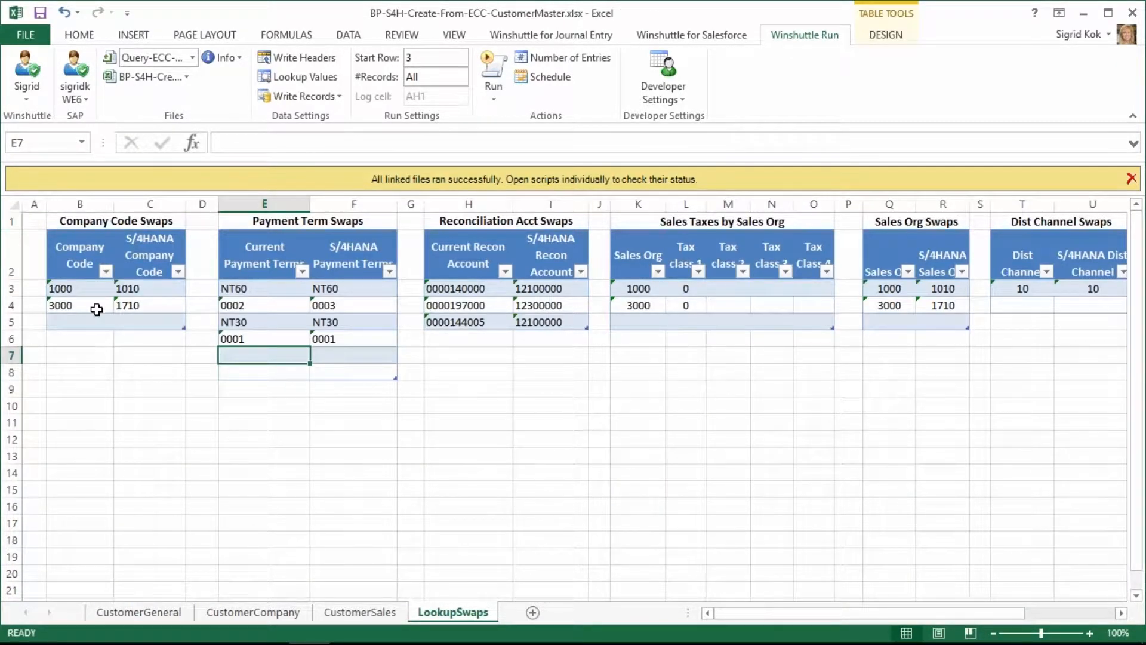
{"action": "left_click", "coordinate": [95, 290]}
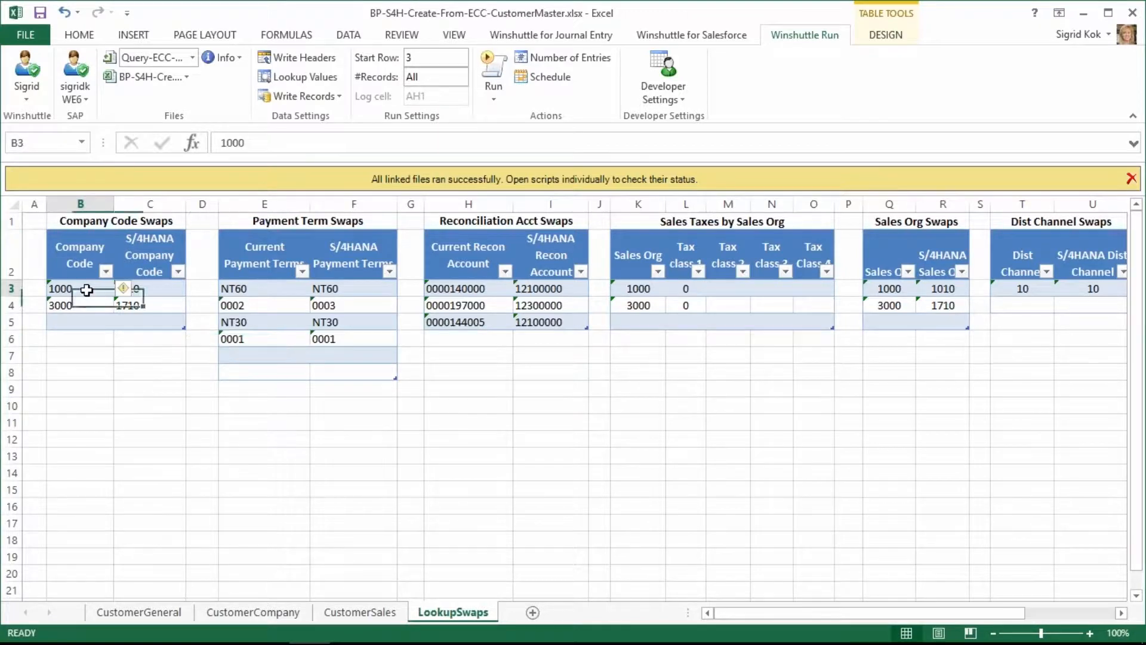
{"action": "left_click", "coordinate": [157, 293]}
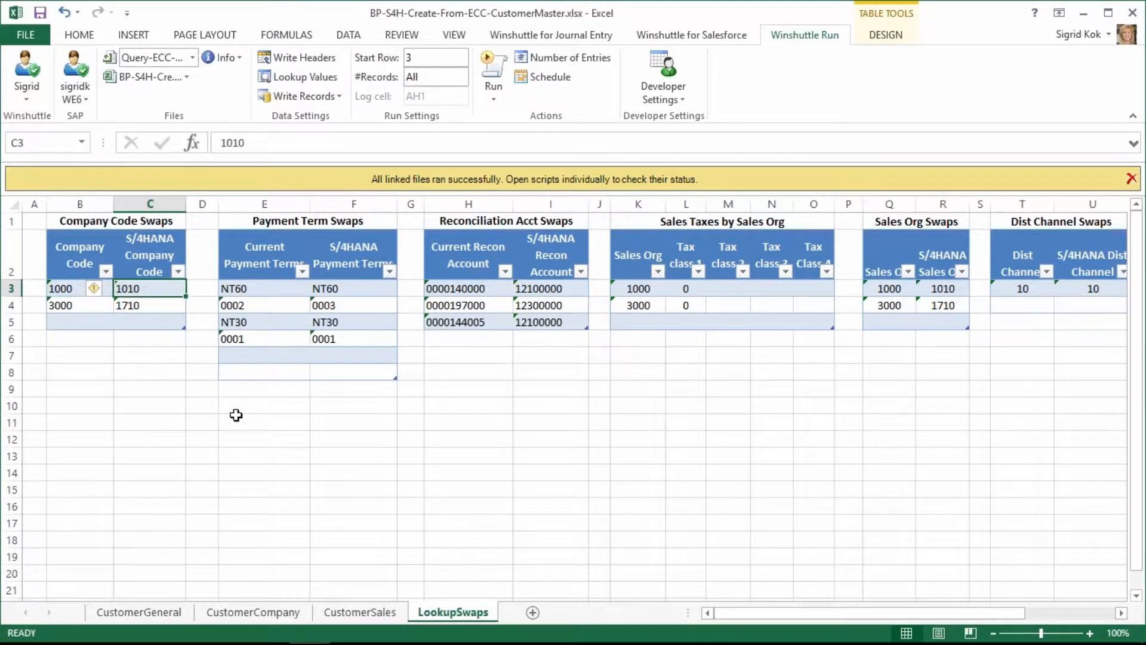
{"action": "left_click", "coordinate": [275, 305]}
{"action": "left_click", "coordinate": [373, 307]}
{"action": "left_click", "coordinate": [451, 290]}
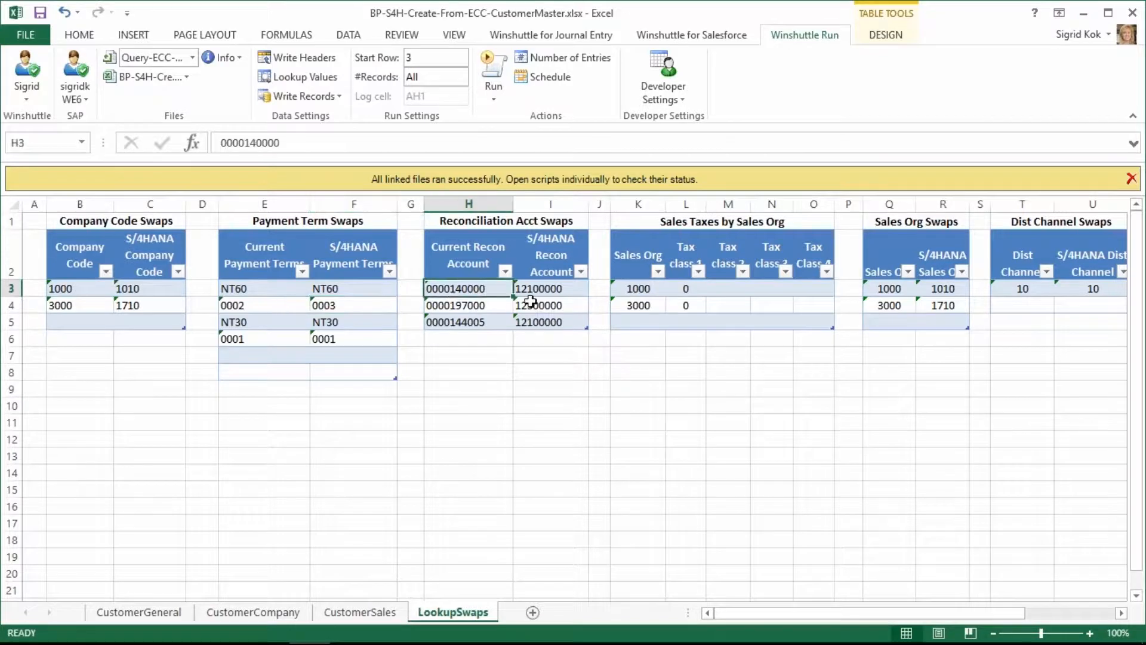
{"action": "left_click", "coordinate": [530, 301]}
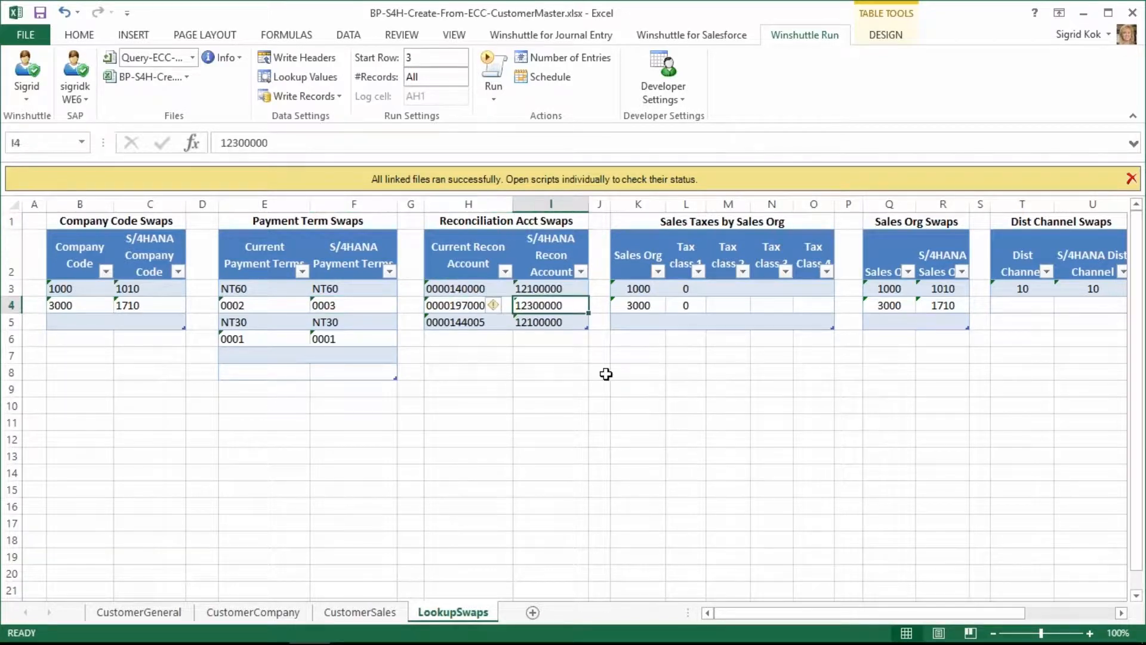
{"action": "left_click", "coordinate": [944, 305]}
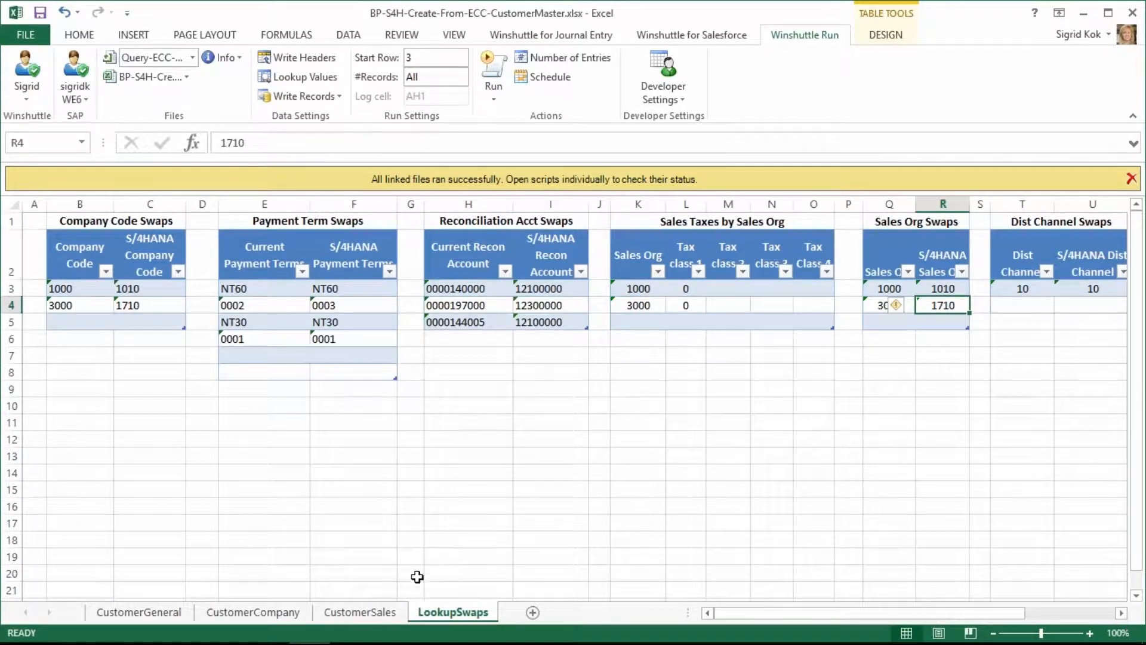
Review the downloaded CustomerSales rows across to the payment terms and Tax Class 1 columns
{"action": "left_click", "coordinate": [375, 615]}
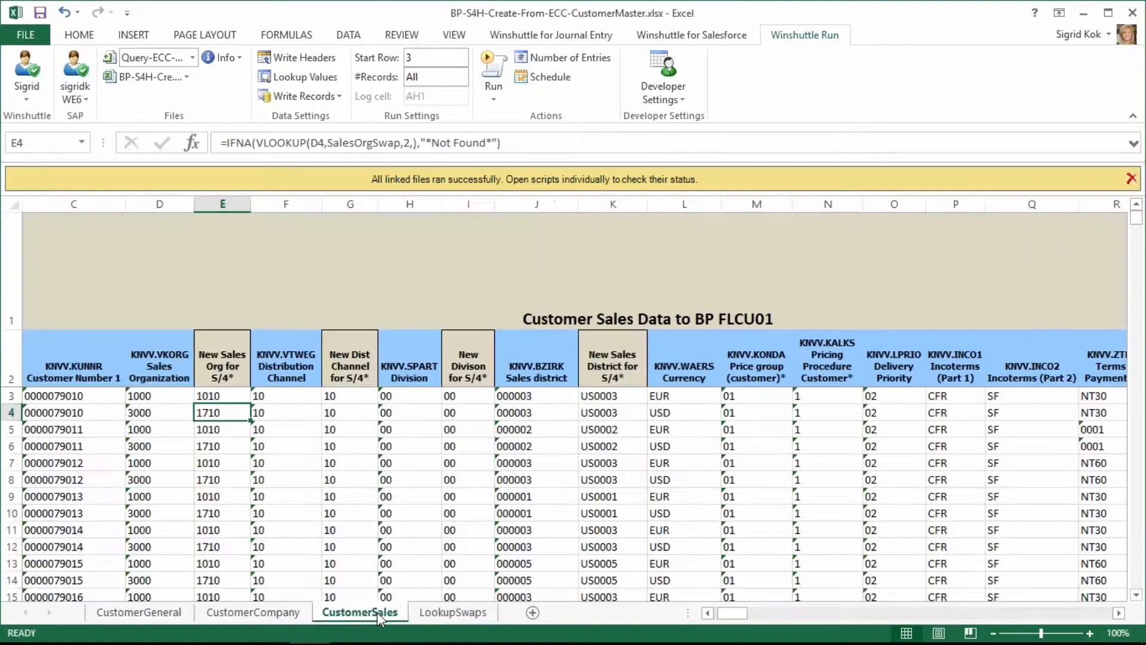
{"action": "left_click", "coordinate": [1119, 613]}
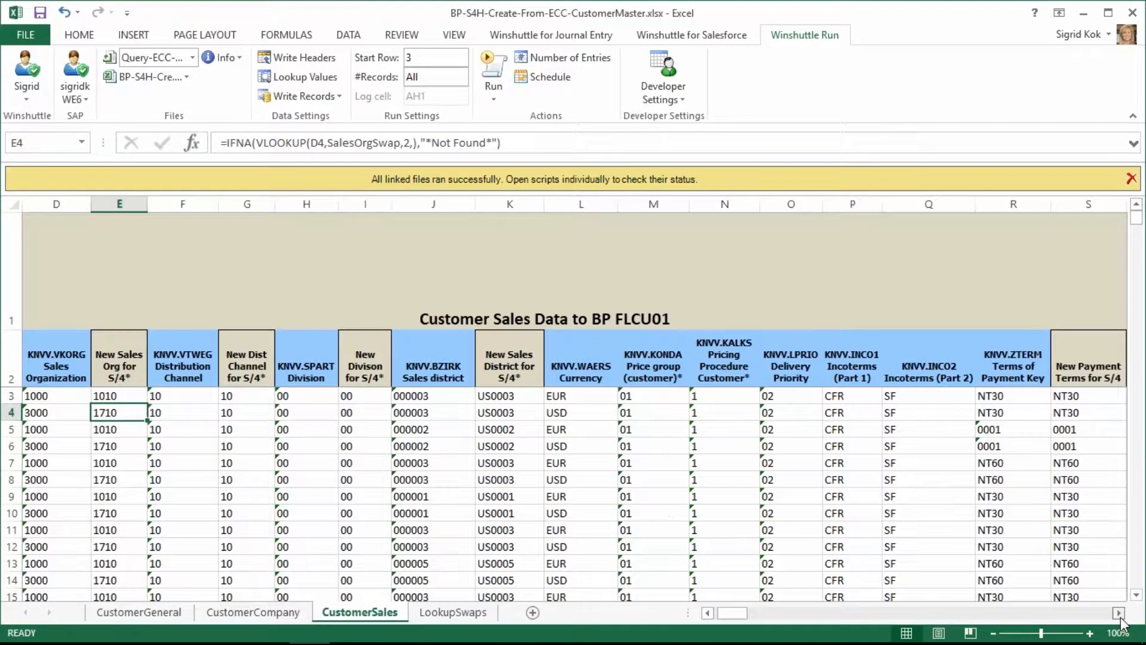
{"action": "left_click", "coordinate": [1120, 615]}
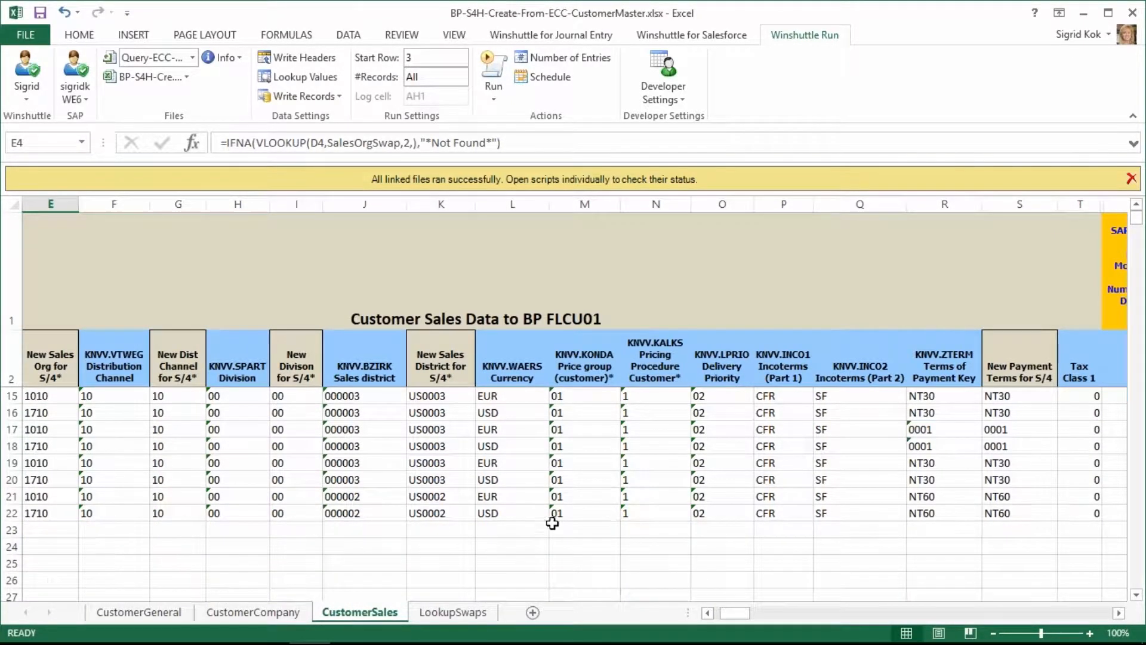
On the CustomerCompany sheet, set New Payment Term for S/4 in cell K9 to NT30
{"action": "left_click", "coordinate": [240, 615]}
{"action": "left_click", "coordinate": [757, 483]}
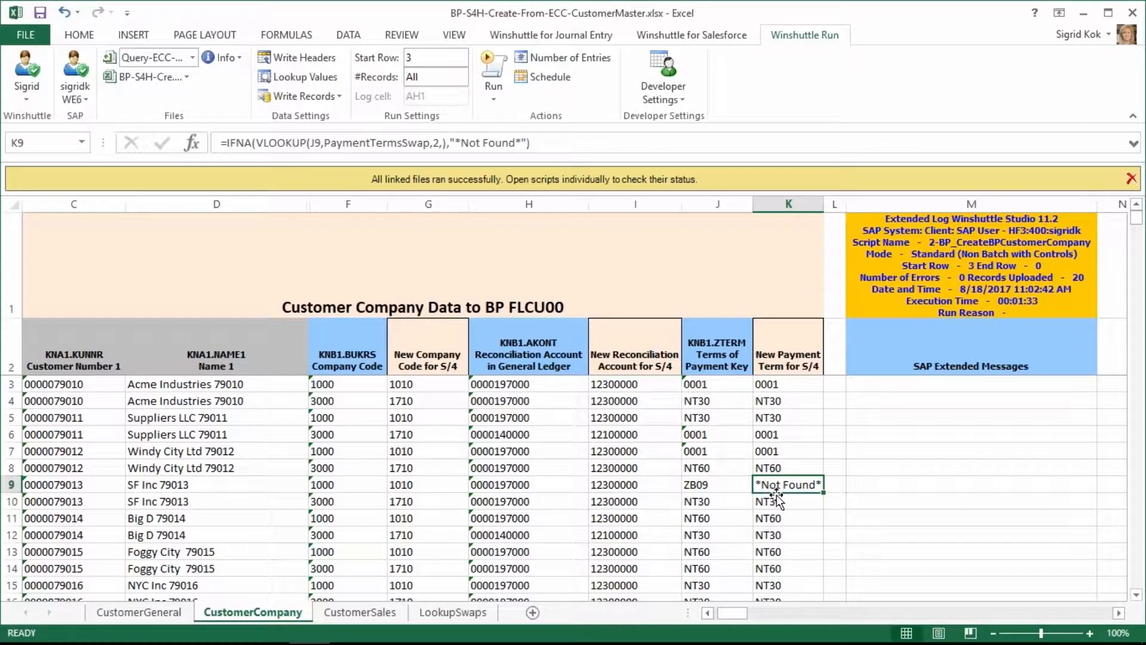
{"action": "type", "text": "N"}
{"action": "type", "text": "30"}
Return to the CustomerGeneral sheet and log off the SAP WE6 system
{"action": "left_click", "coordinate": [175, 610]}
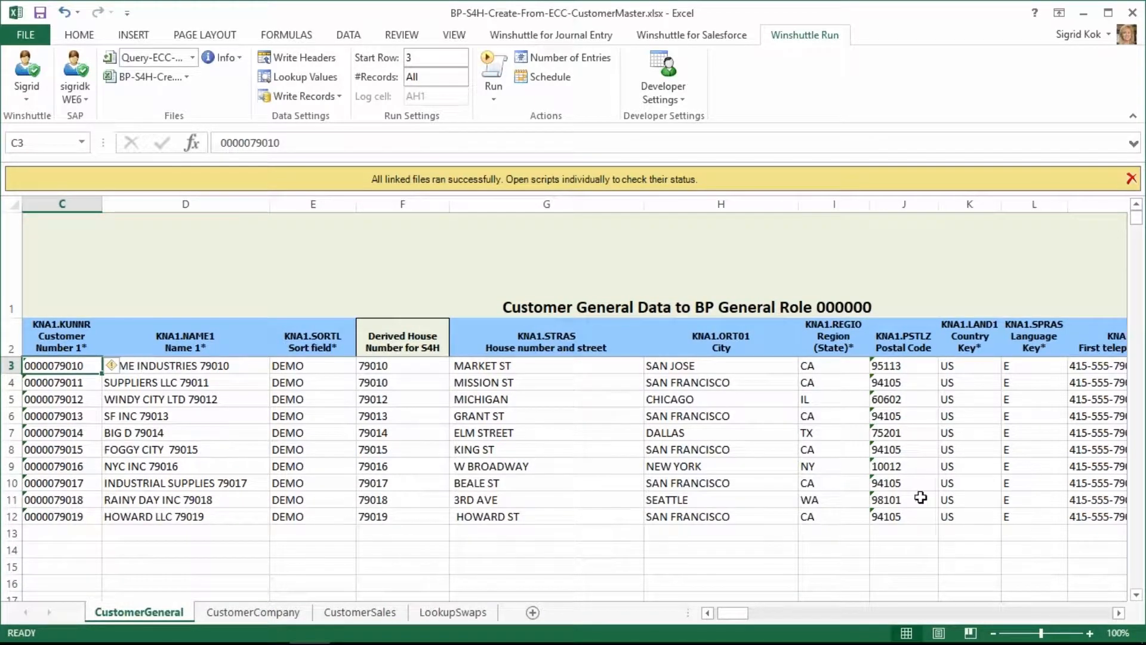
{"action": "left_click", "coordinate": [85, 102]}
{"action": "left_click", "coordinate": [104, 279]}
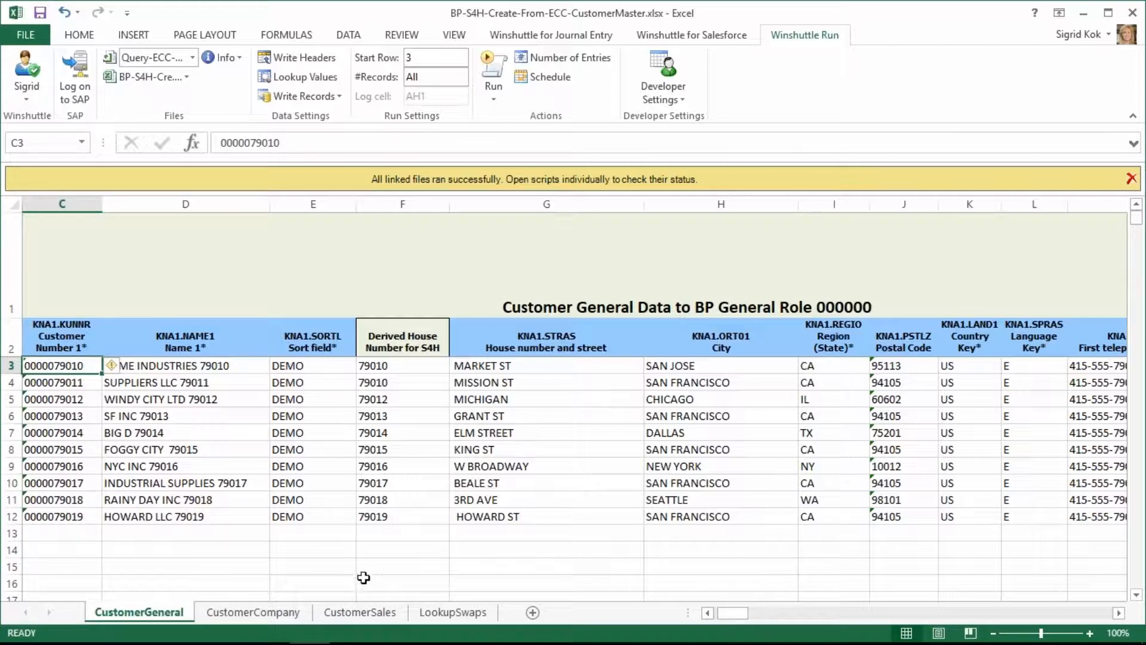
Clear the sort field in cell E12 of the last customer row on CustomerGeneral
{"action": "left_click", "coordinate": [305, 522]}
{"action": "key", "text": "Delete"}
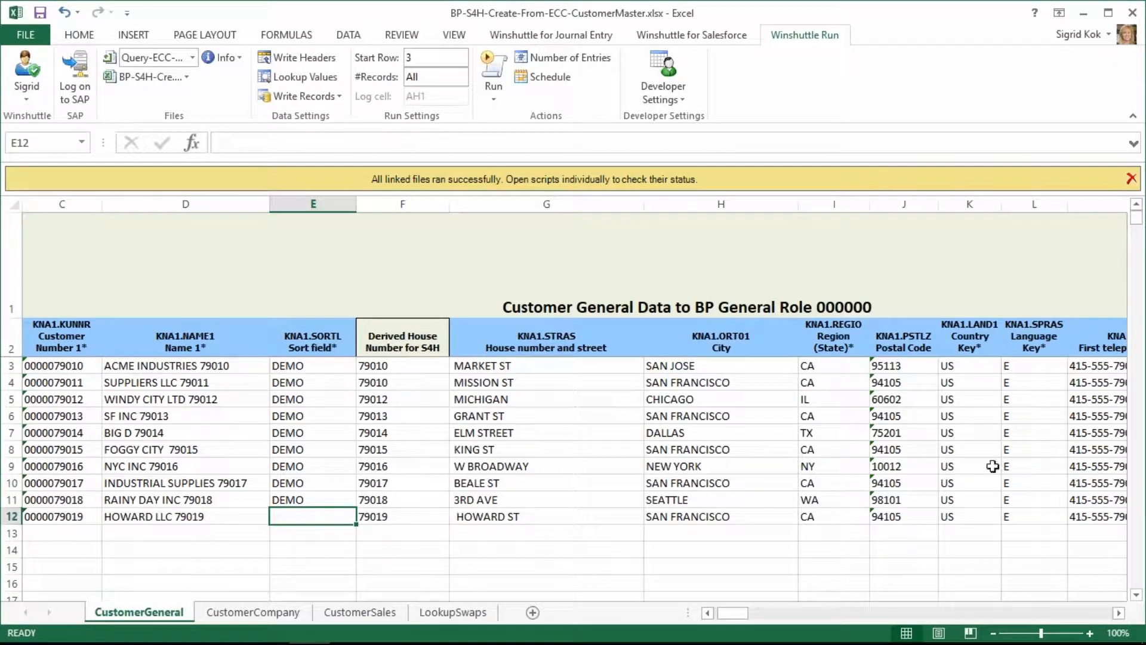
Clear the language key in cell L11 of CustomerGeneral and select the 1-BP_CreateBPCustomerGeneral script
{"action": "left_click", "coordinate": [1016, 502]}
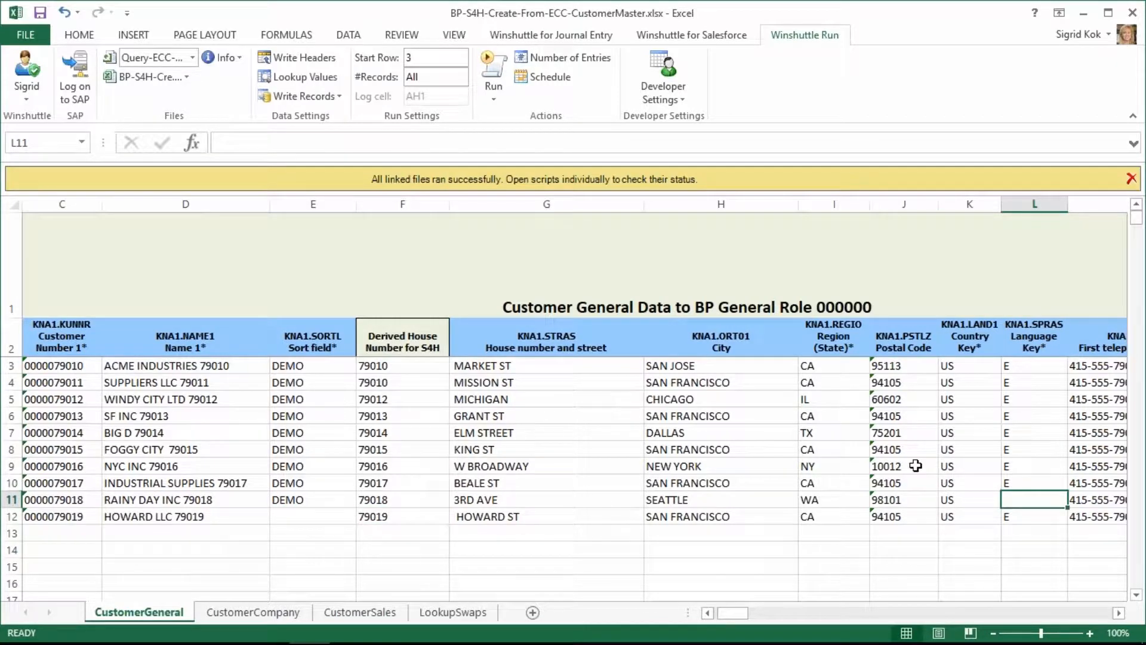
{"action": "left_click", "coordinate": [193, 57]}
{"action": "left_click", "coordinate": [172, 98]}
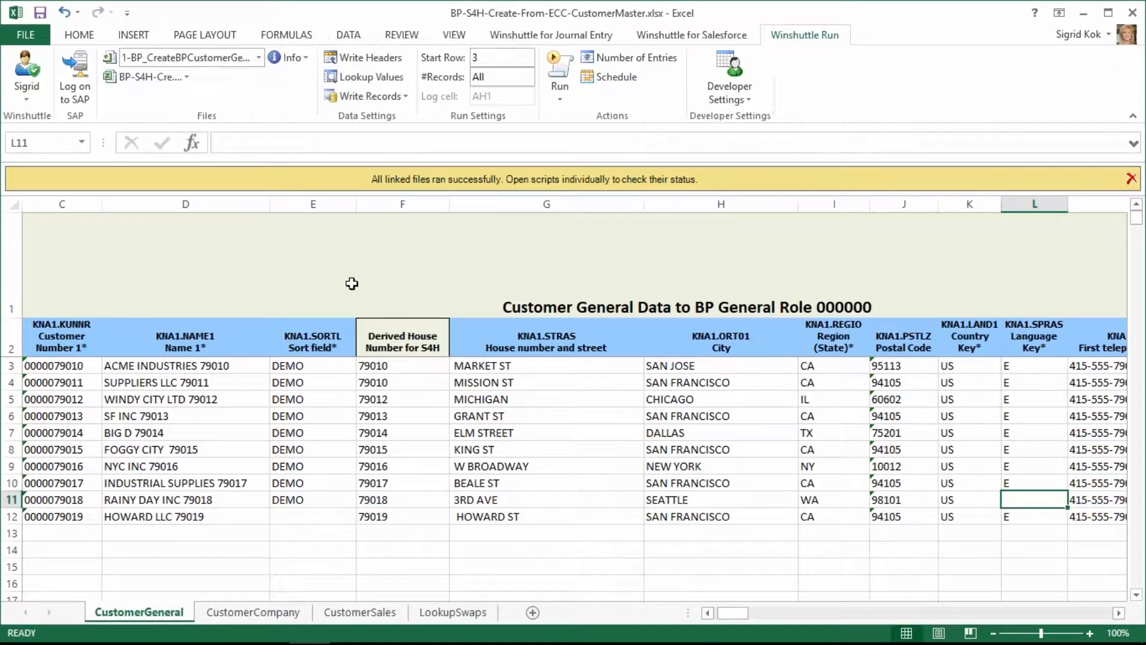
Validate the CustomerGeneral rows against SAP, logging on with the saved auto logon for system HF3, client 400
{"action": "left_click", "coordinate": [706, 613]}
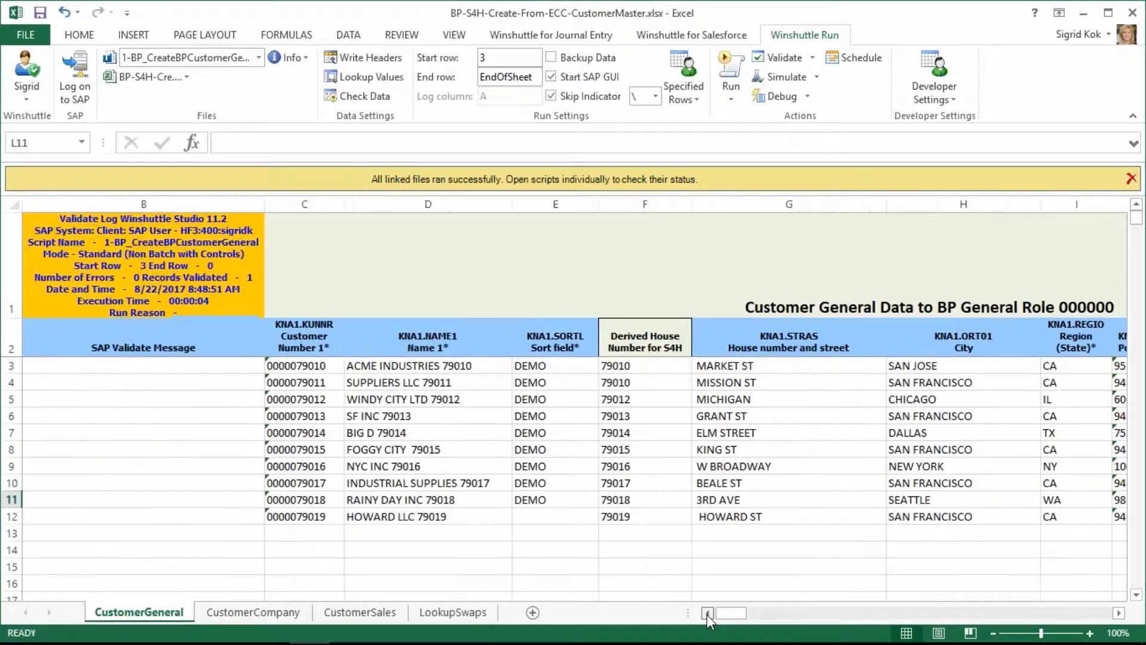
{"action": "left_click", "coordinate": [706, 613]}
{"action": "left_click", "coordinate": [203, 64]}
{"action": "left_click", "coordinate": [203, 64]}
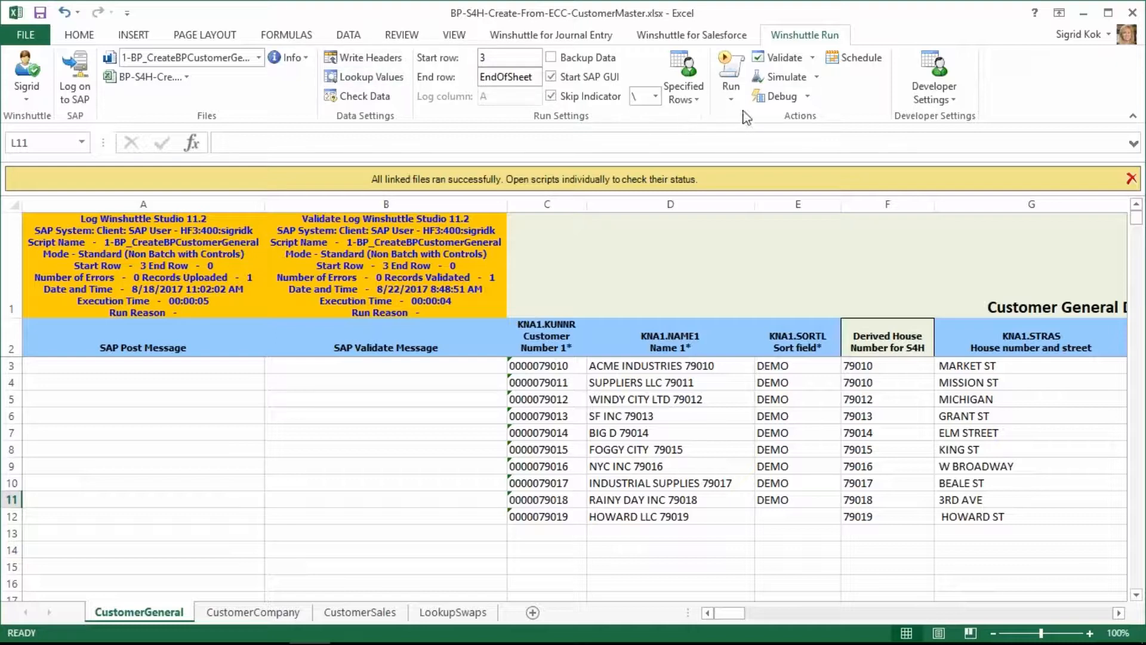
{"action": "left_click", "coordinate": [781, 61]}
{"action": "left_click", "coordinate": [325, 218]}
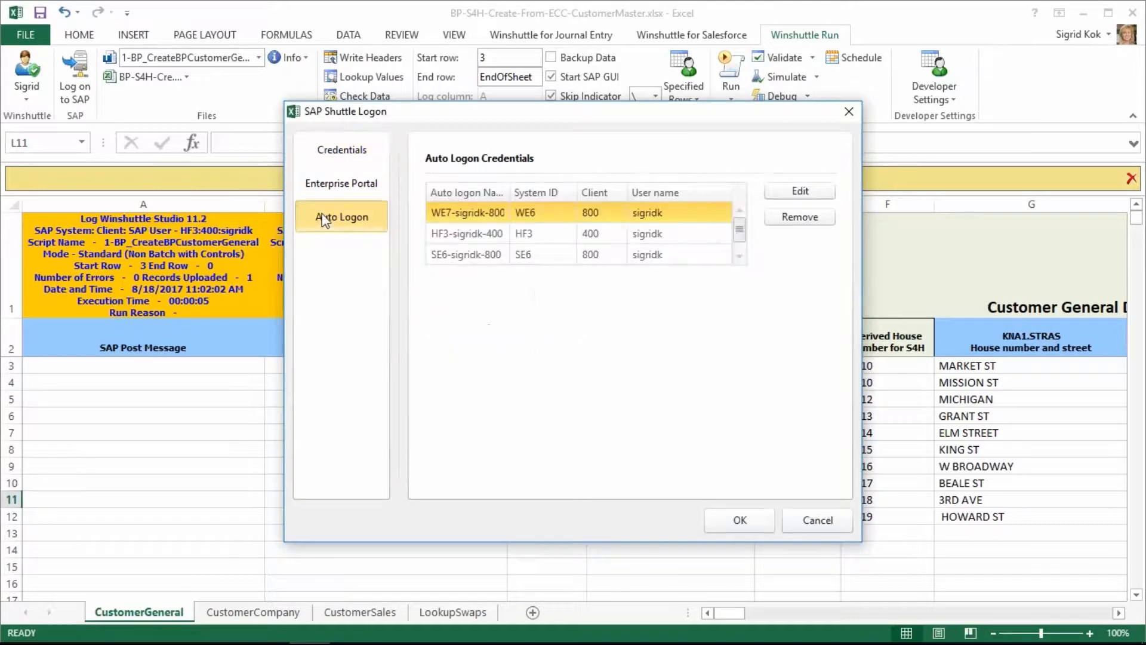
{"action": "left_click", "coordinate": [492, 234]}
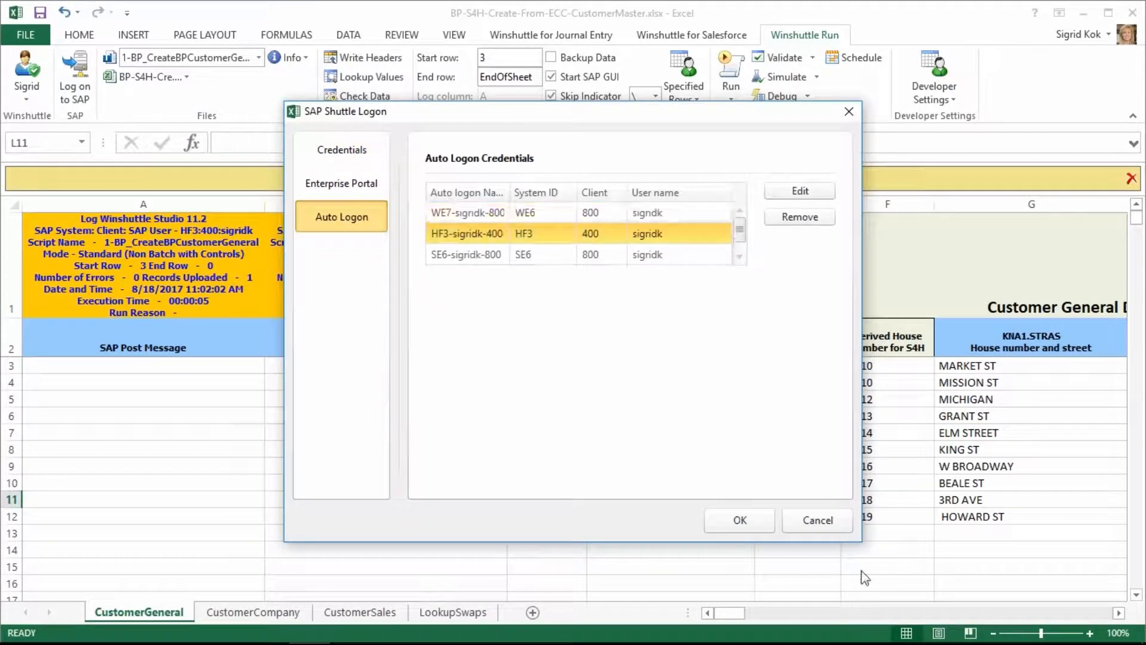
{"action": "left_click", "coordinate": [741, 521]}
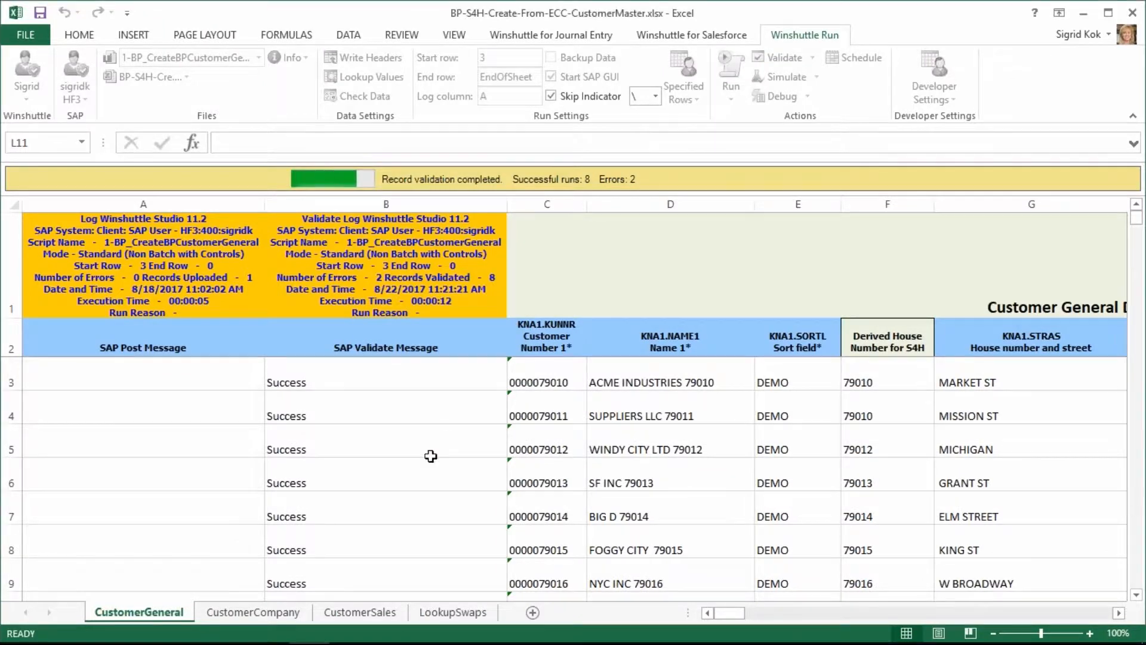
Examine the validation error for row 11, the cell L11 it refers to, and the required-field markers in the Language Key and Country Key headers
{"action": "left_click", "coordinate": [405, 449]}
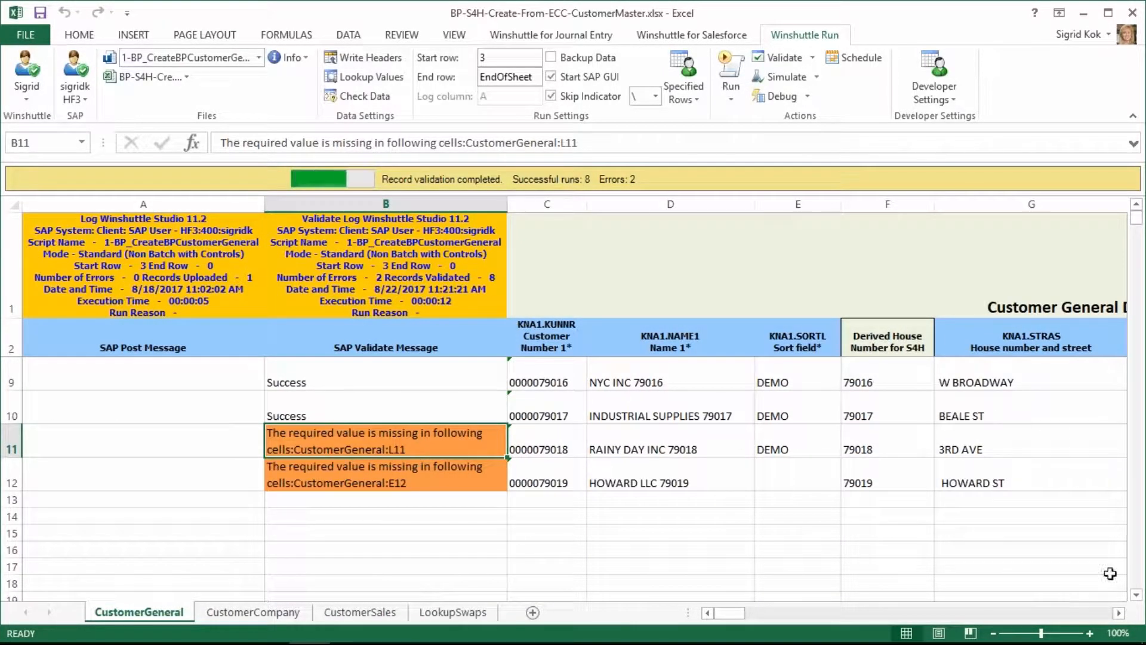
{"action": "left_click", "coordinate": [1120, 613]}
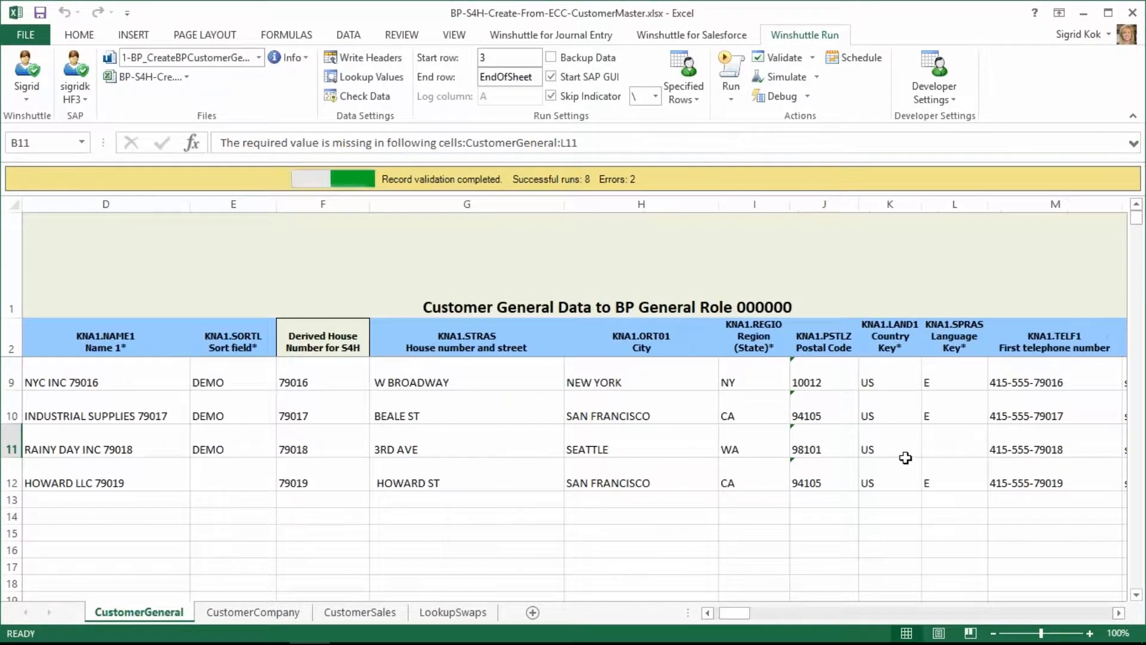
{"action": "left_click", "coordinate": [950, 442]}
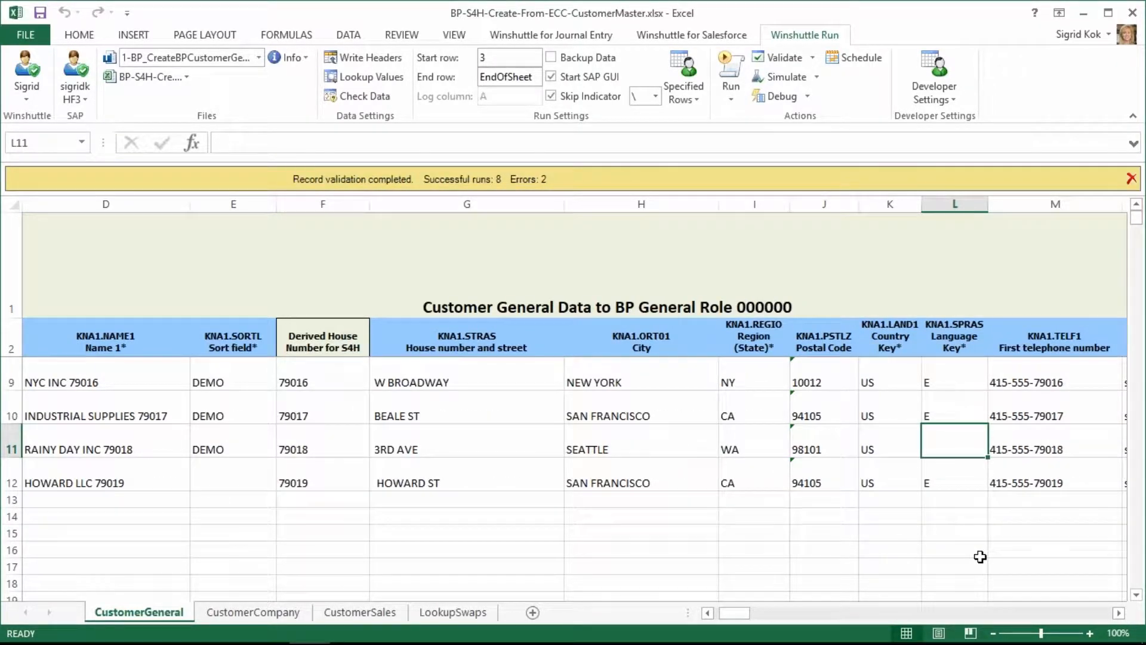
{"action": "left_click", "coordinate": [953, 344]}
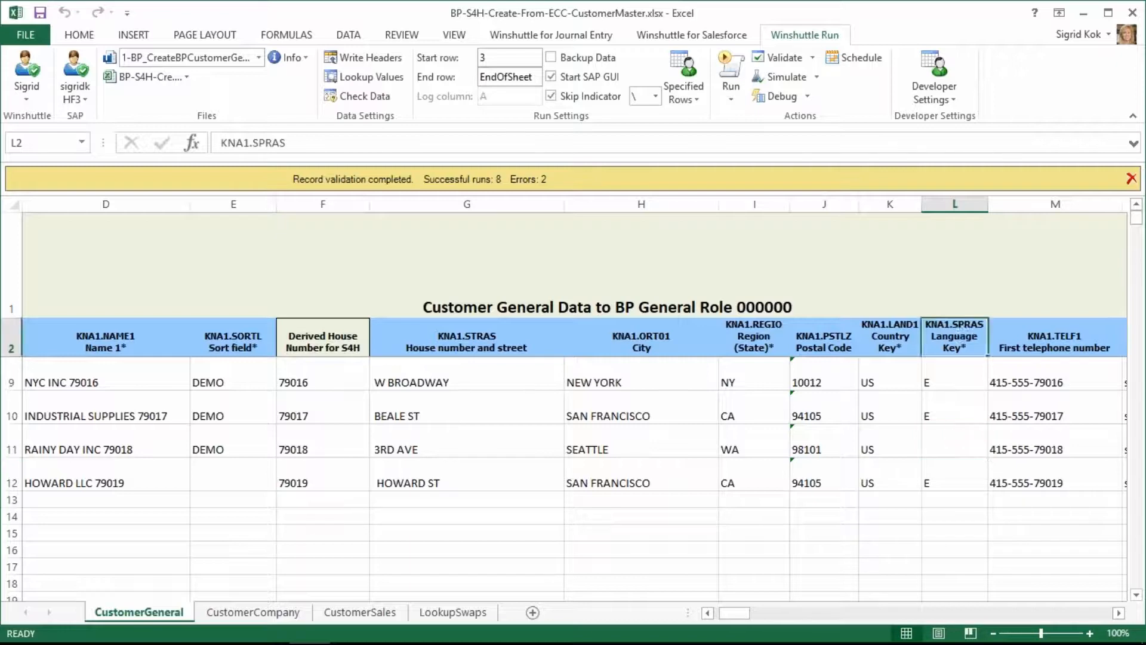
{"action": "left_click", "coordinate": [893, 343]}
{"action": "left_click", "coordinate": [943, 352]}
{"action": "left_click", "coordinate": [914, 349]}
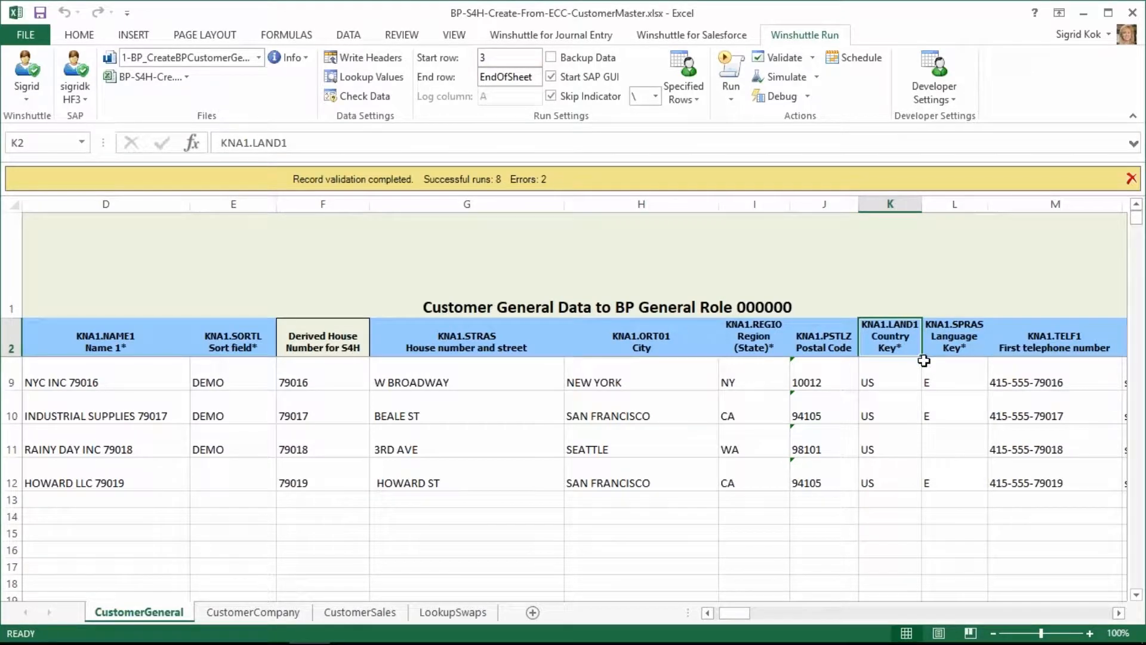
Enter ee as the language key in cell L11 and revalidate only the error rows
{"action": "left_click", "coordinate": [942, 439]}
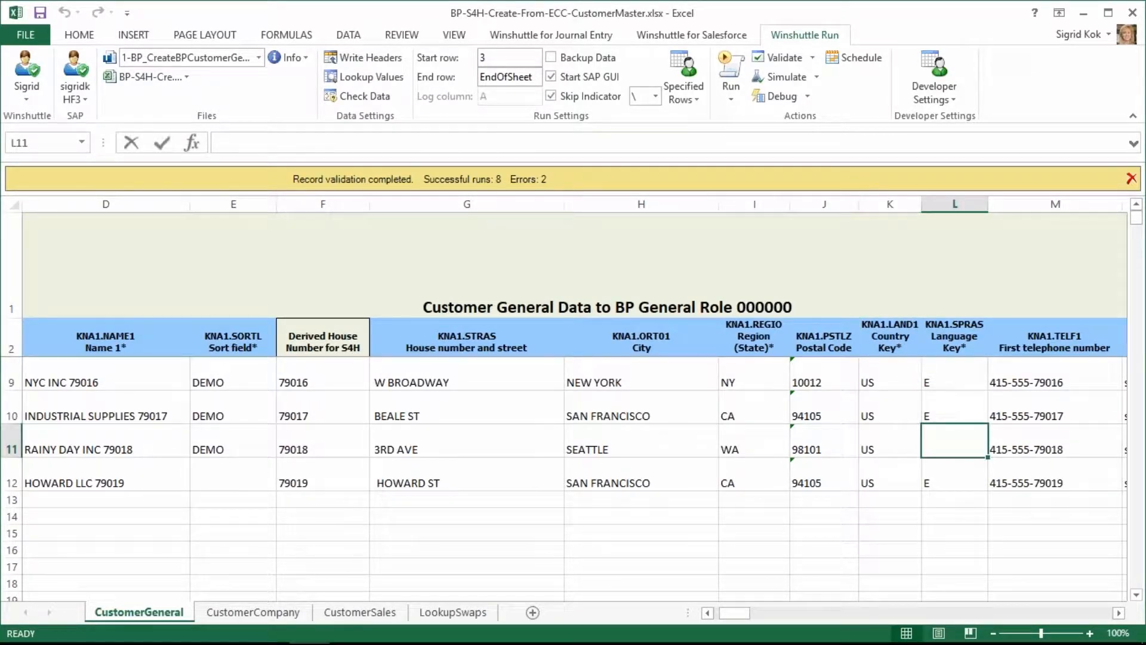
{"action": "type", "text": "ee"}
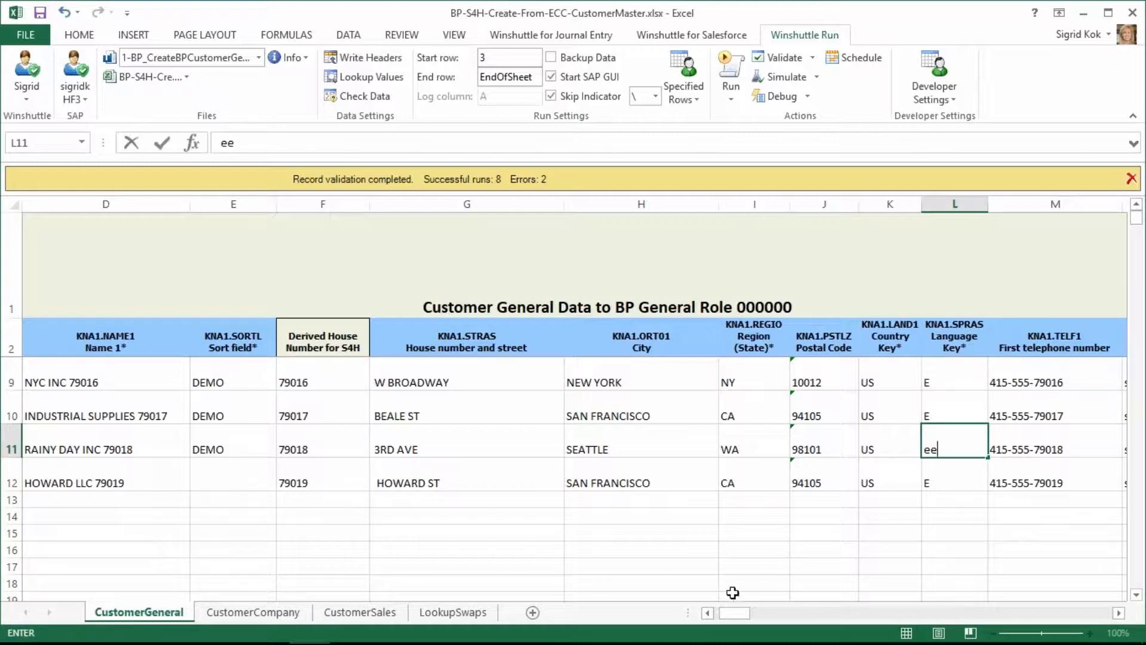
{"action": "left_click", "coordinate": [710, 615]}
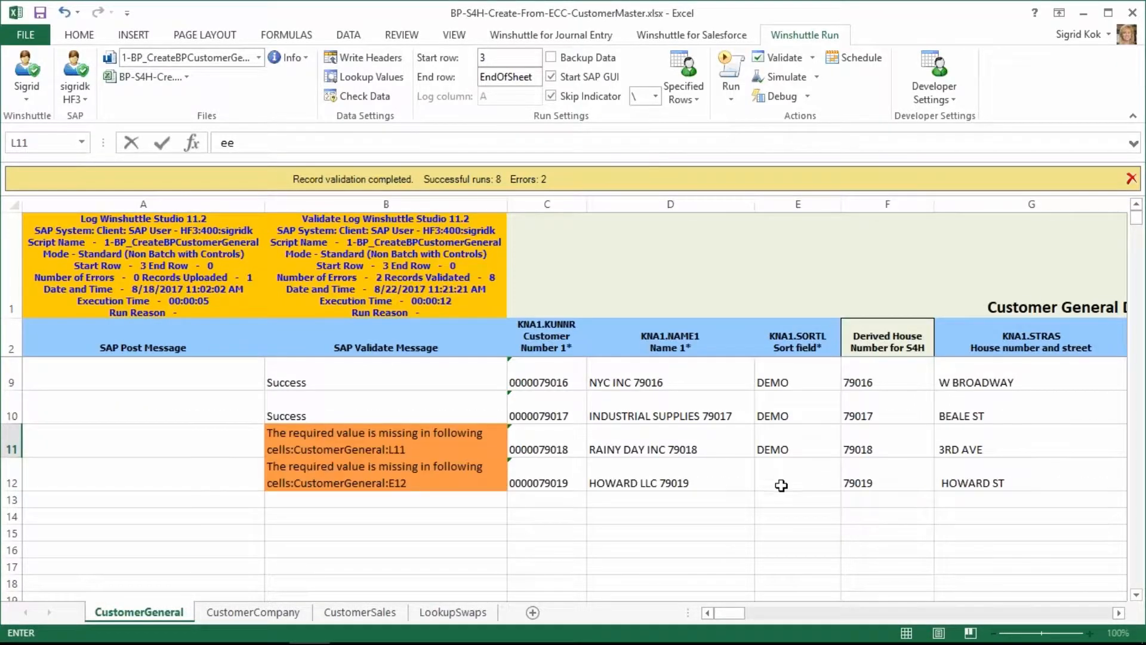
{"action": "left_click", "coordinate": [792, 450]}
{"action": "key", "text": "ctrl+c"}
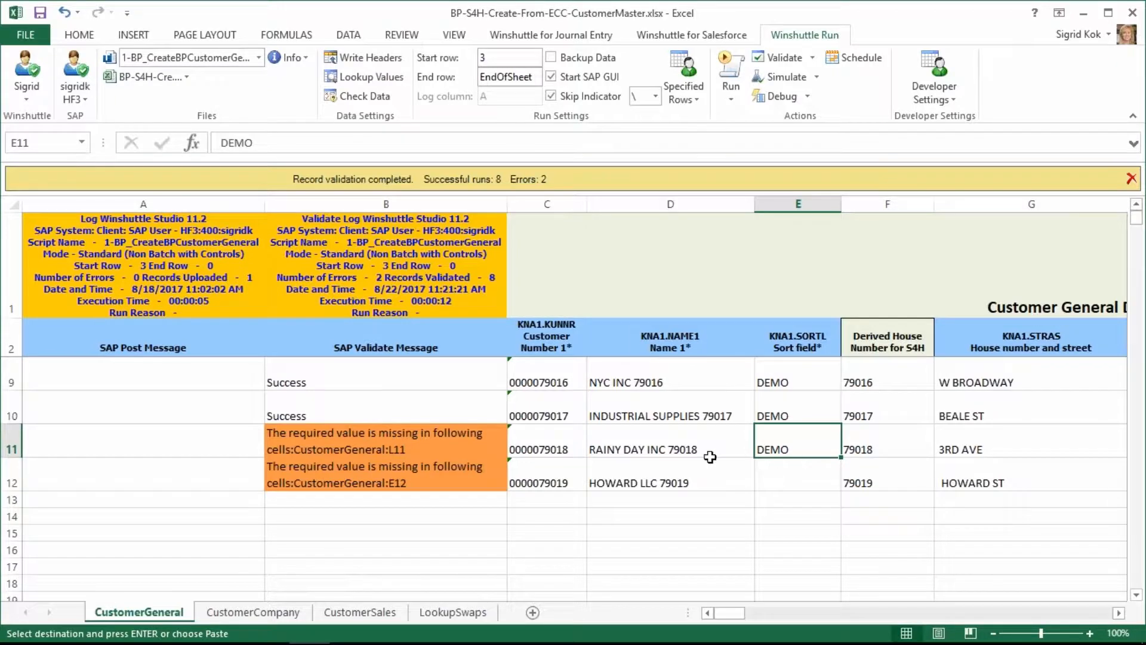
{"action": "left_click", "coordinate": [812, 57]}
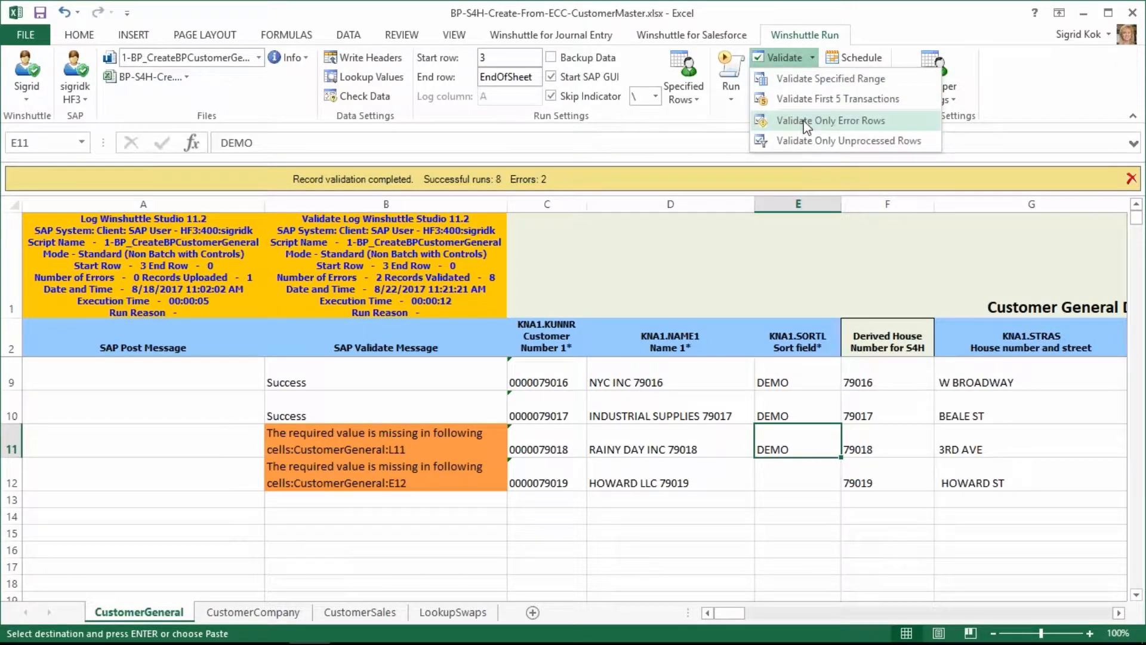
{"action": "left_click", "coordinate": [833, 121]}
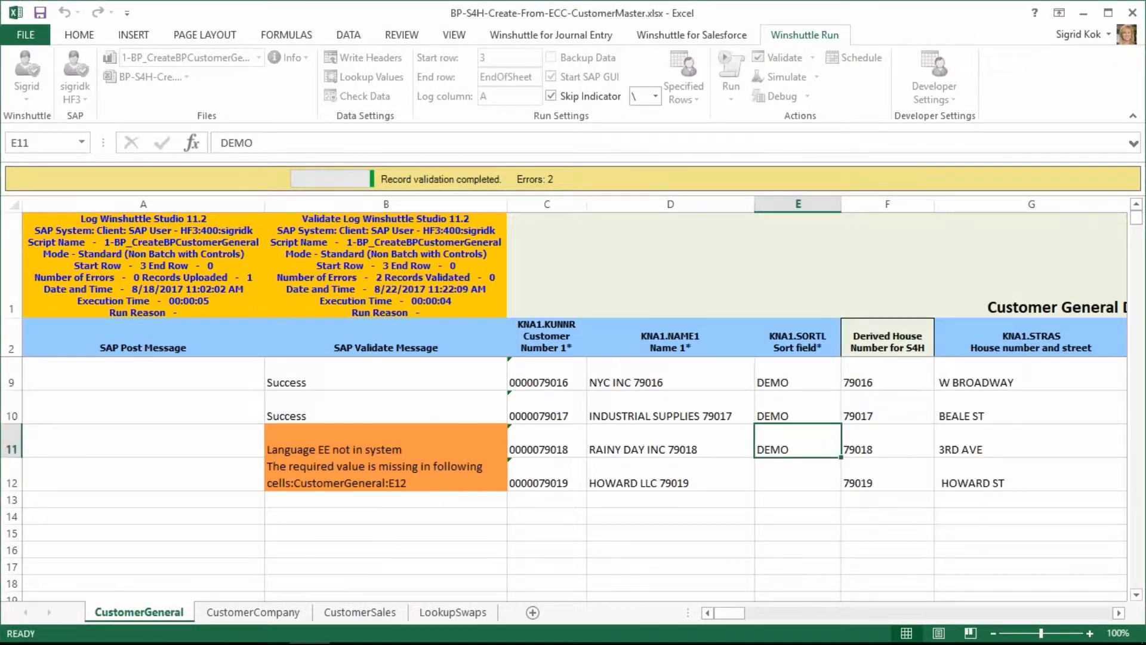
Check the validation message for row 11 and set its language key in cell L11 to E
{"action": "left_click", "coordinate": [412, 449]}
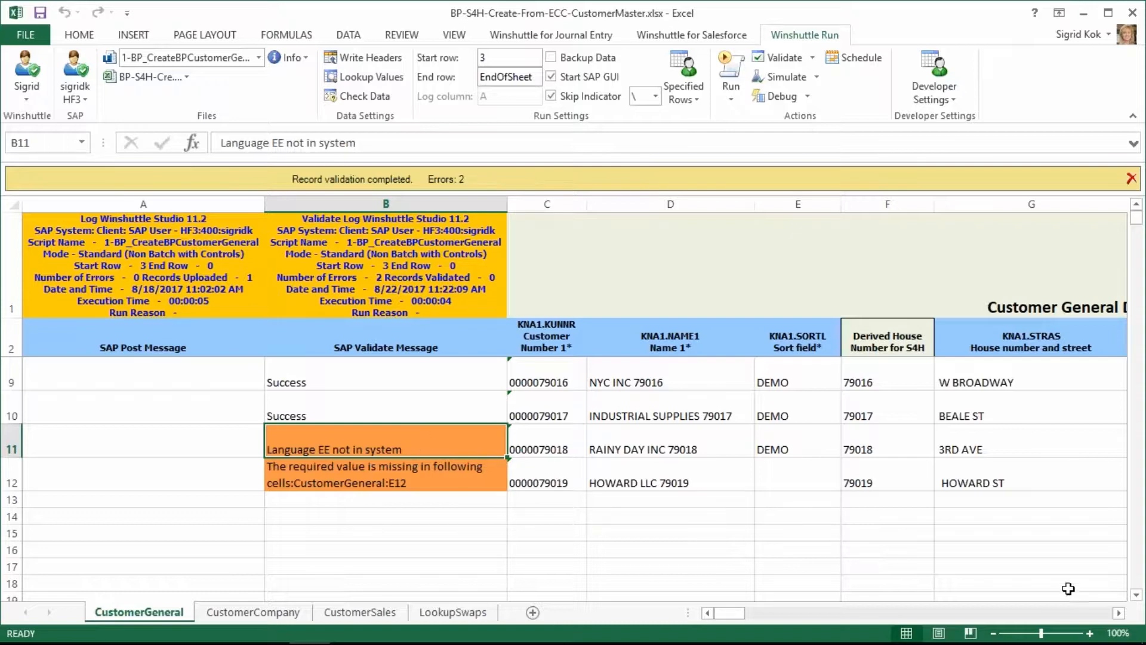
{"action": "left_click", "coordinate": [1119, 613]}
{"action": "left_click", "coordinate": [1118, 613]}
{"action": "left_click", "coordinate": [1119, 612]}
{"action": "left_click", "coordinate": [960, 456]}
{"action": "type", "text": "EE"}
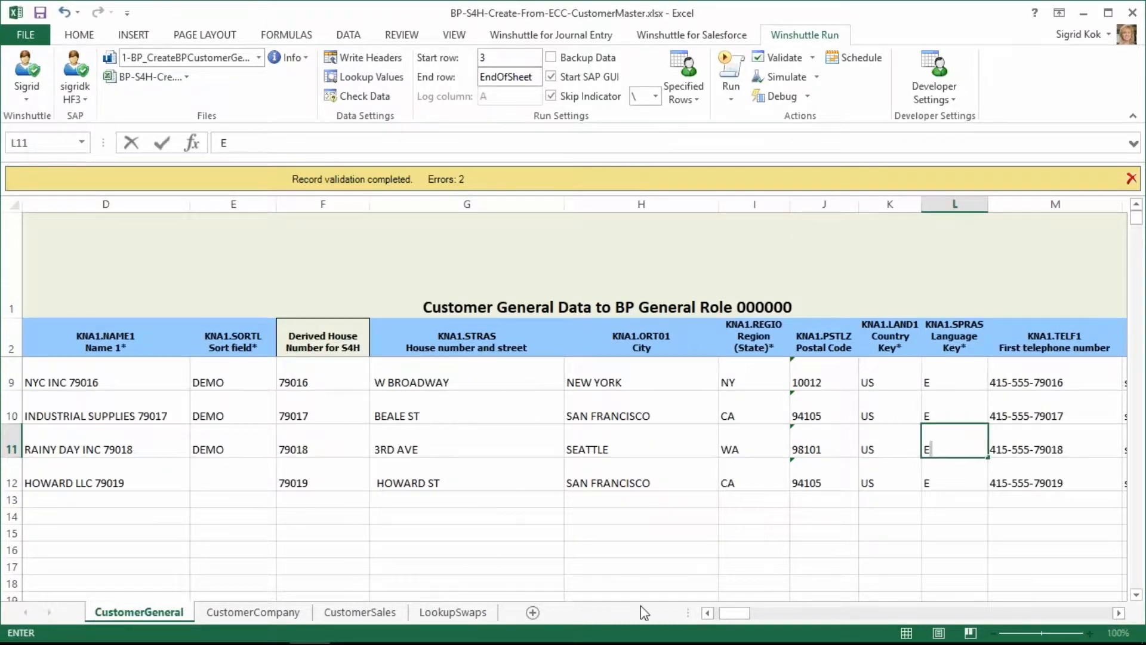
Copy the sort field DEMO from cell E11 into cell E12
{"action": "left_click", "coordinate": [708, 613]}
{"action": "left_click", "coordinate": [708, 612]}
{"action": "left_click", "coordinate": [708, 612]}
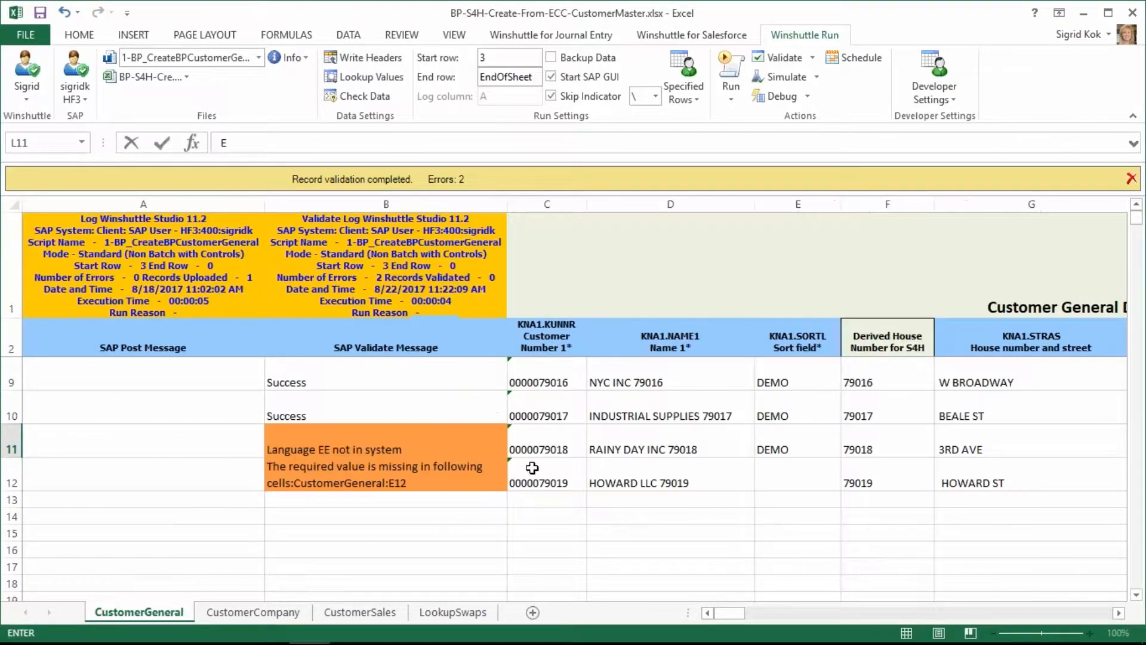
{"action": "left_click", "coordinate": [797, 450]}
{"action": "key", "text": "ctrl+c"}
{"action": "left_click", "coordinate": [791, 468]}
{"action": "key", "text": "ctrl+v"}
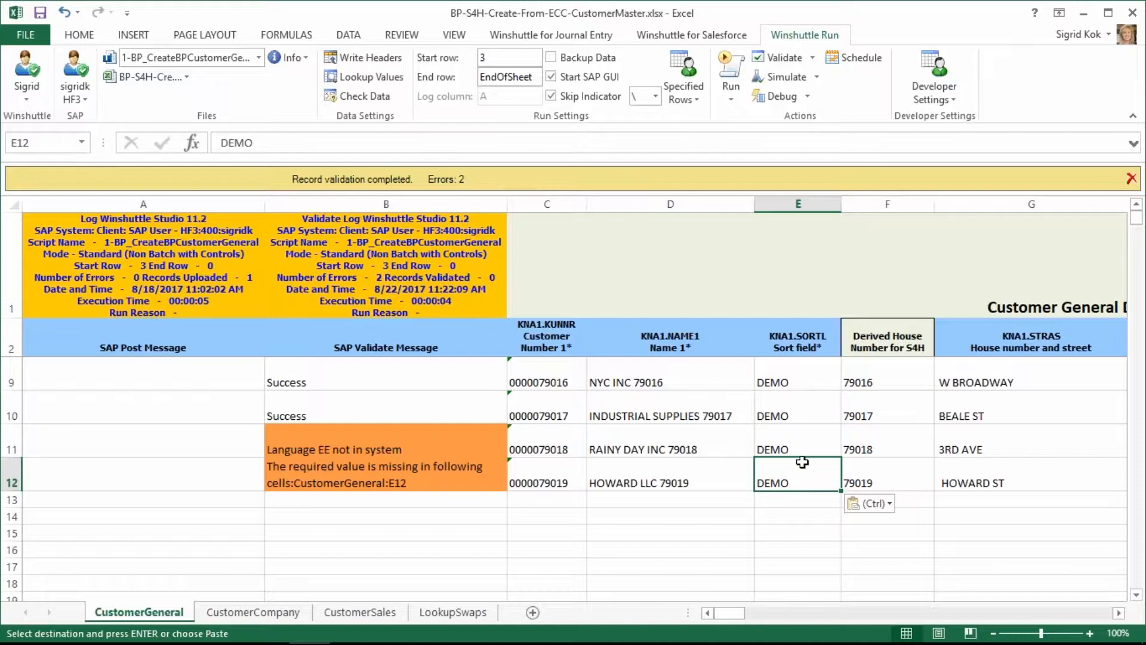
Revalidate only the error rows on CustomerGeneral and check the validation messages from the first row
{"action": "left_click", "coordinate": [812, 57]}
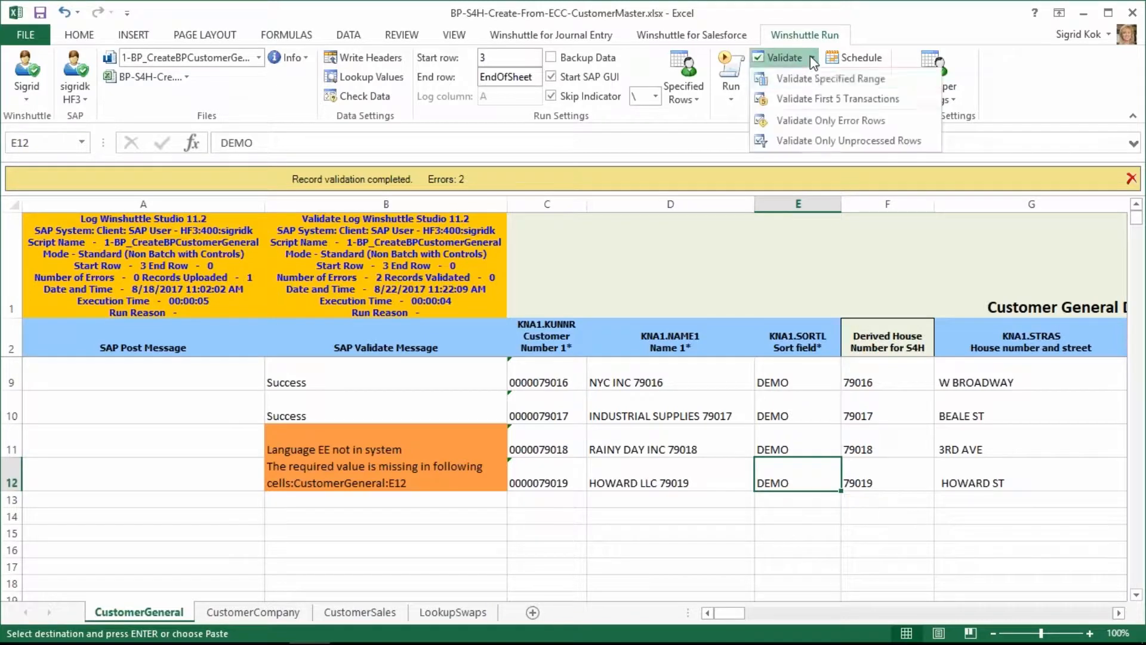
{"action": "left_click", "coordinate": [821, 120]}
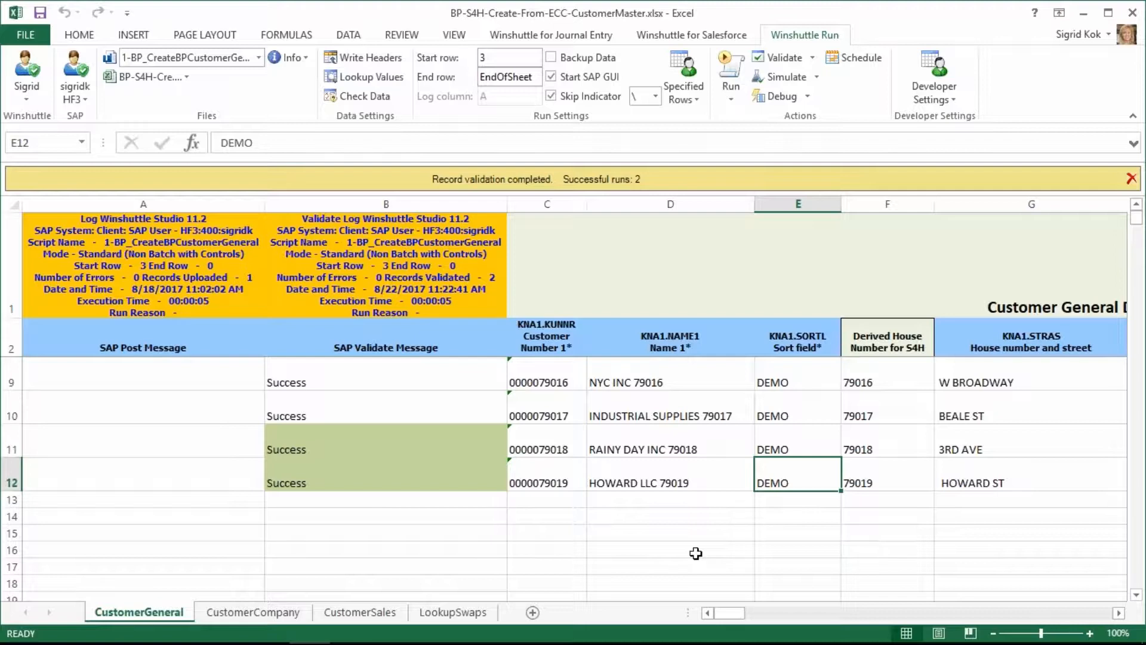
{"action": "scroll", "coordinate": [718, 492], "scroll_direction": "up", "scroll_amount": 2}
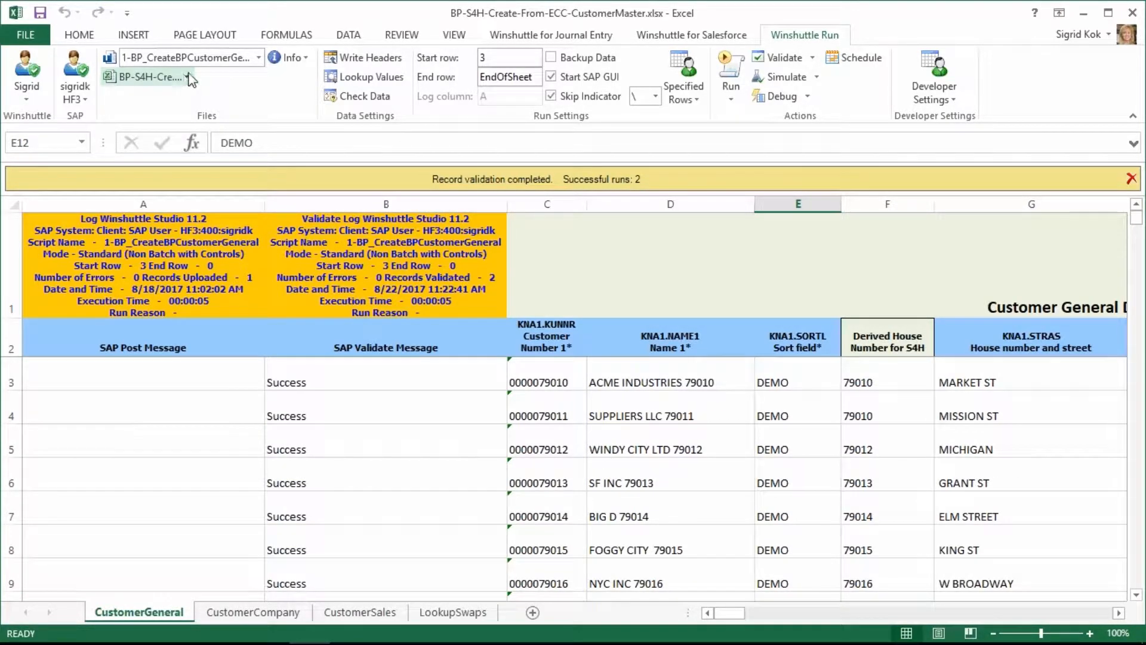
Select the BP-Create-Roles-Chained script and run it to create the business partners in SAP
{"action": "left_click", "coordinate": [258, 57]}
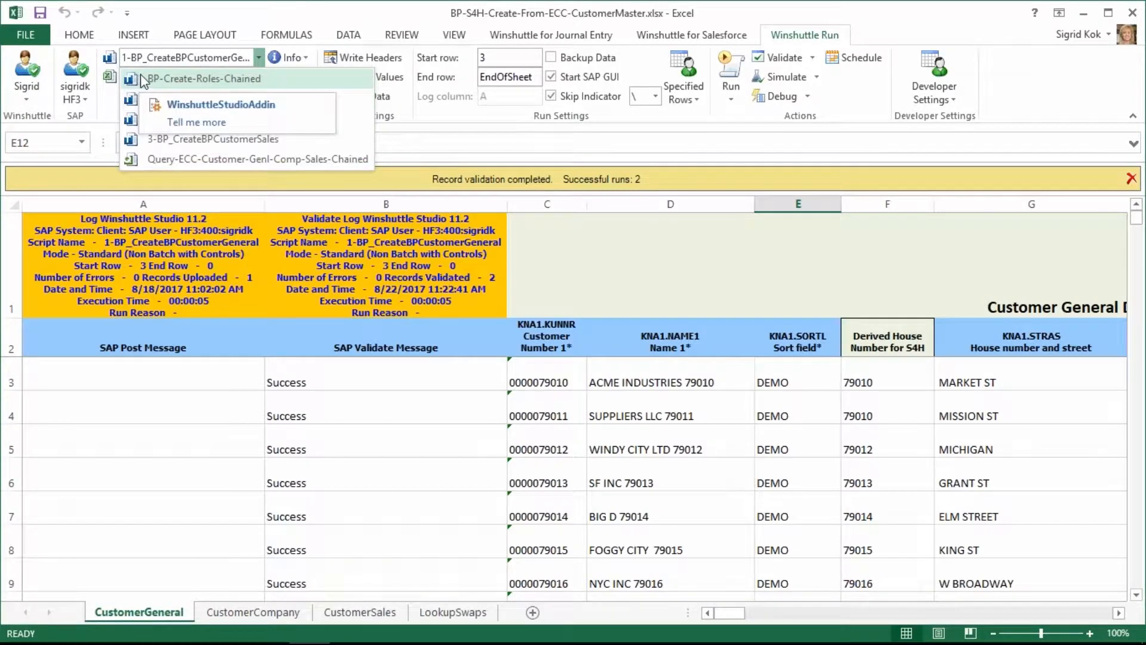
{"action": "left_click", "coordinate": [155, 78]}
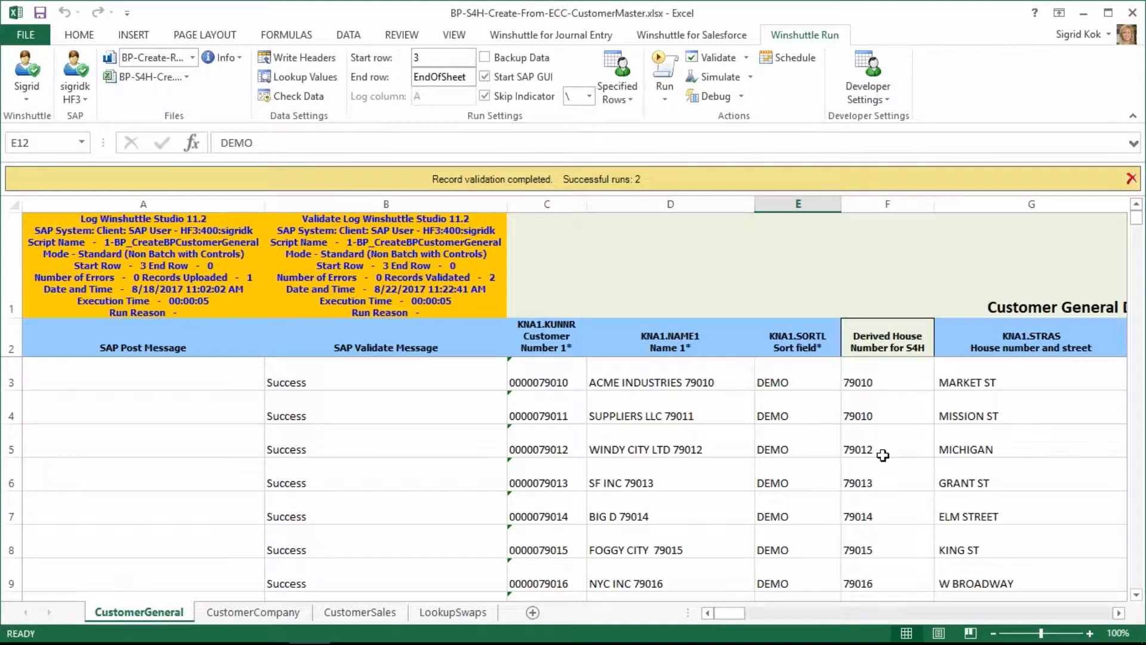
{"action": "left_click", "coordinate": [672, 70]}
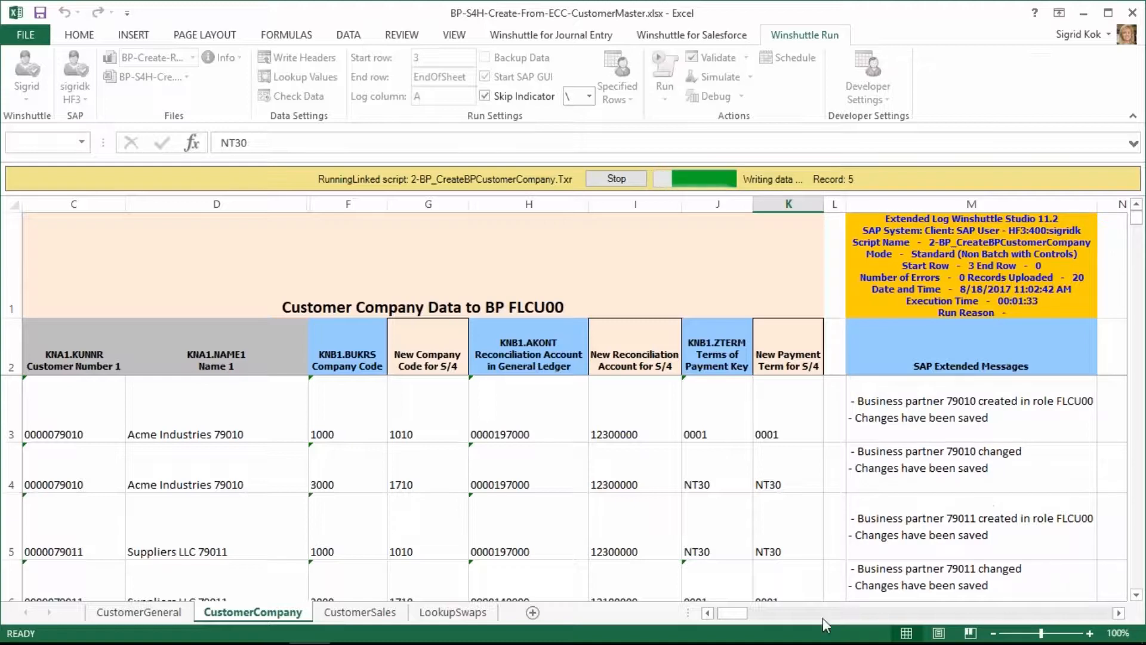
Review the CustomerCompany rows and their SAP Post Message column while the linked company script runs
{"action": "left_click", "coordinate": [708, 615]}
{"action": "left_click", "coordinate": [709, 615]}
{"action": "scroll", "coordinate": [770, 550], "scroll_direction": "down", "scroll_amount": 2}
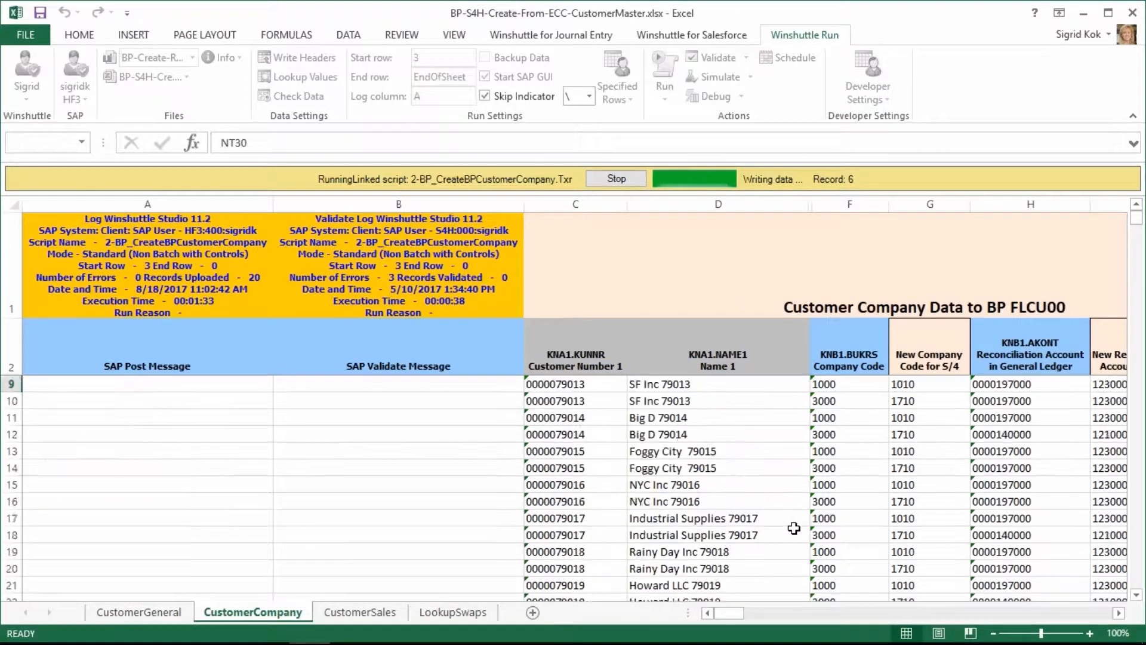
{"action": "scroll", "coordinate": [795, 528], "scroll_direction": "down", "scroll_amount": 1}
{"action": "scroll", "coordinate": [795, 528], "scroll_direction": "up", "scroll_amount": 2}
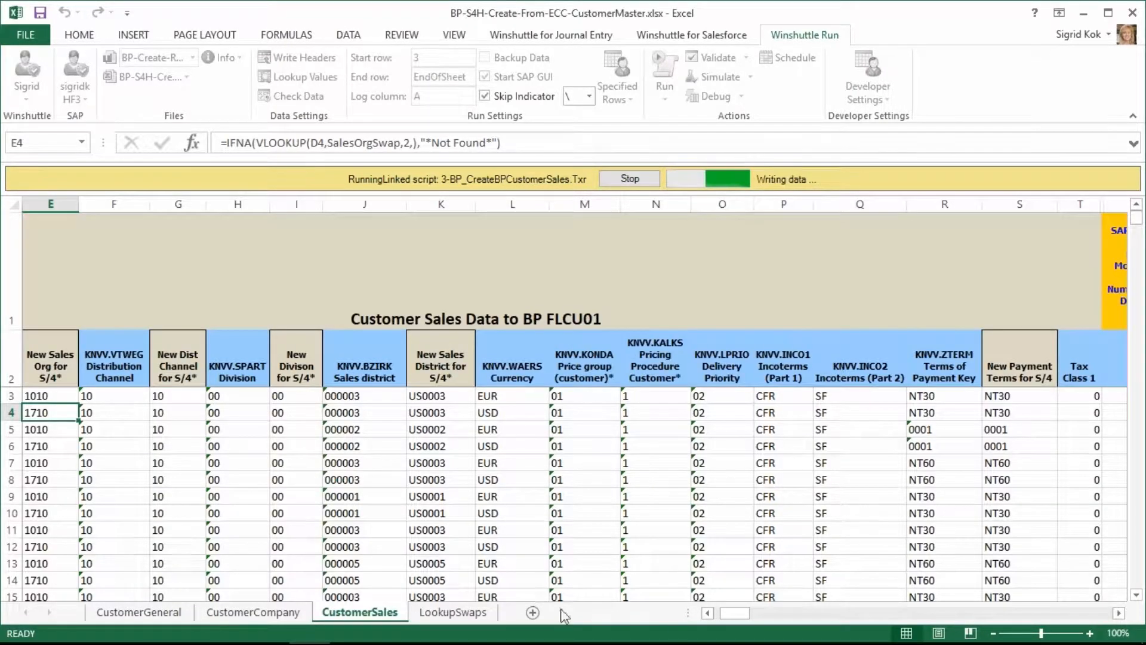
Review the SAP Post Message and SAP Extended Messages columns on CustomerSales while the linked sales script runs
{"action": "left_click", "coordinate": [707, 613]}
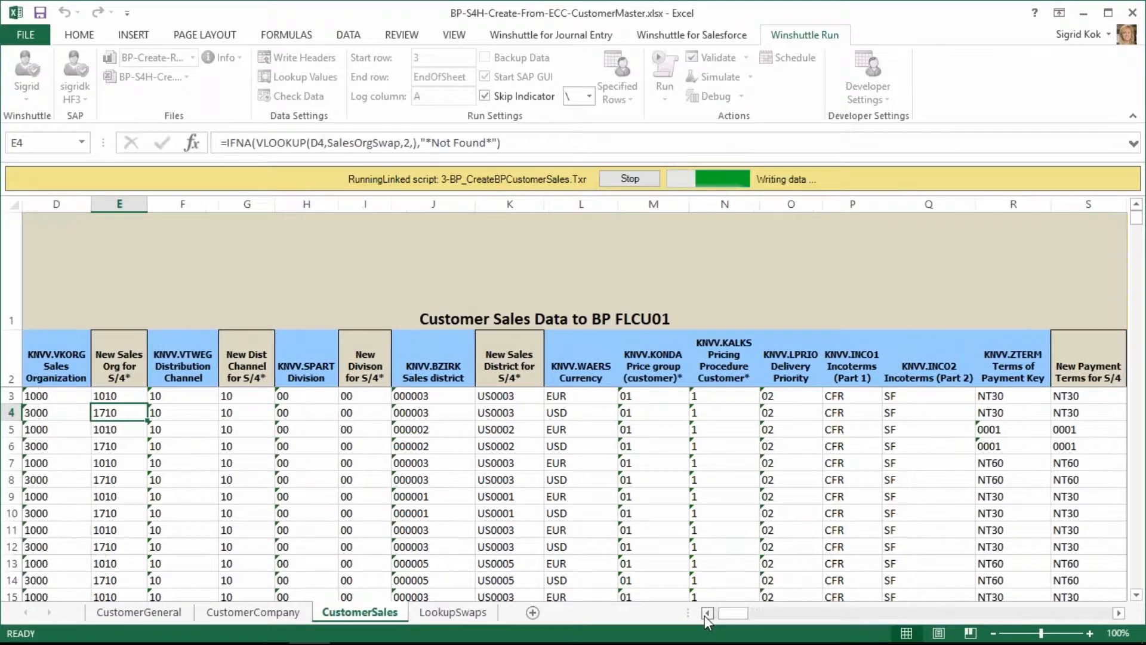
{"action": "left_click", "coordinate": [707, 614]}
{"action": "left_click", "coordinate": [707, 614]}
{"action": "left_click", "coordinate": [707, 613]}
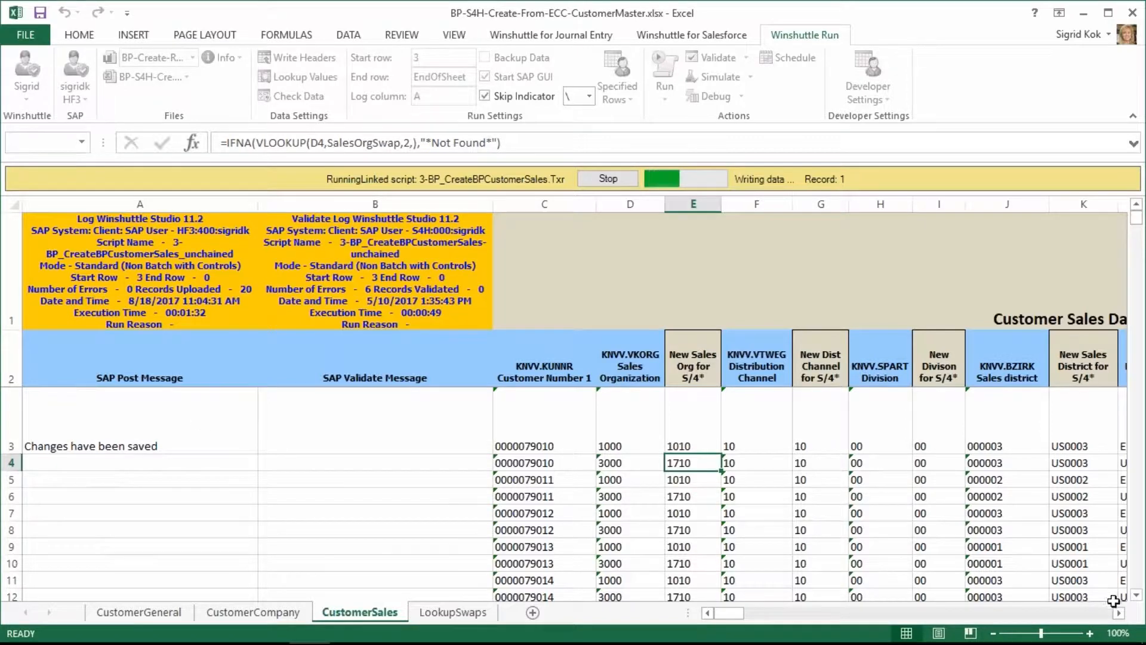
{"action": "left_click", "coordinate": [1118, 613]}
{"action": "left_click", "coordinate": [1119, 613]}
{"action": "left_click", "coordinate": [1118, 613]}
{"action": "left_click", "coordinate": [1118, 613]}
{"action": "left_click", "coordinate": [1119, 613]}
{"action": "left_click", "coordinate": [1118, 613]}
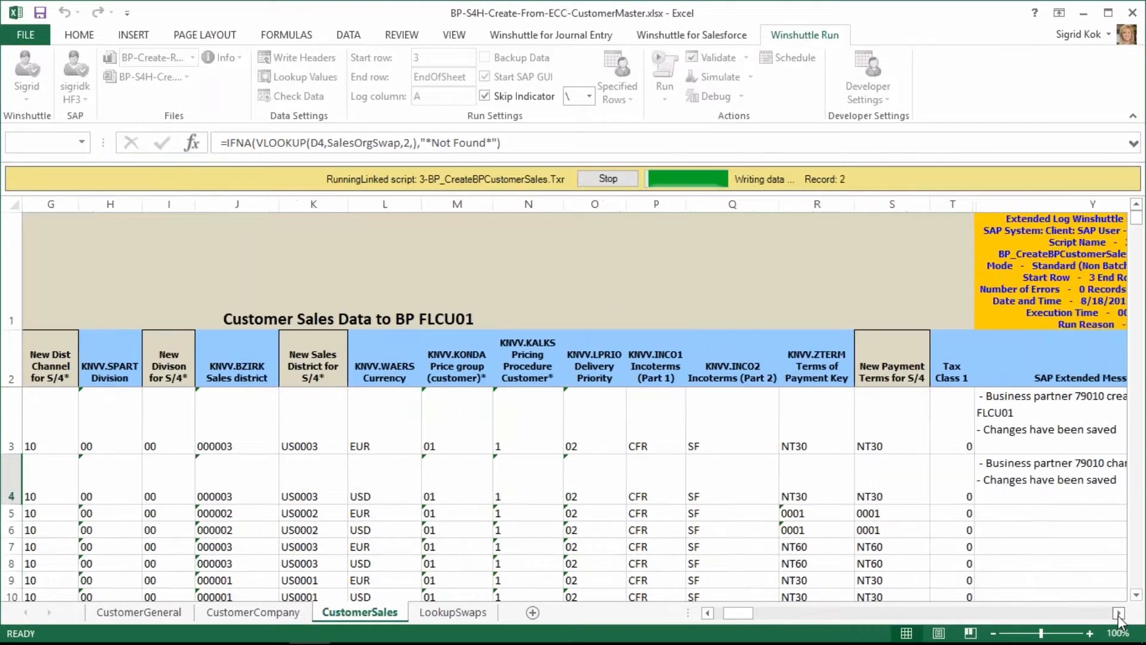
{"action": "left_click", "coordinate": [1118, 613]}
{"action": "left_click", "coordinate": [1118, 613]}
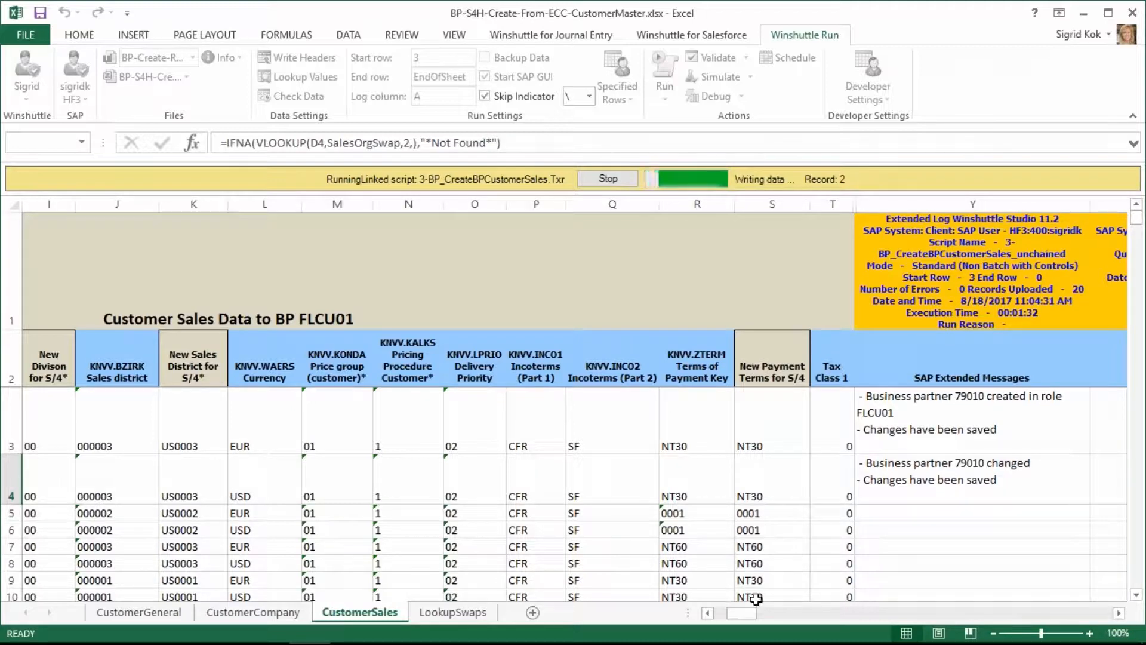
{"action": "left_click", "coordinate": [708, 613]}
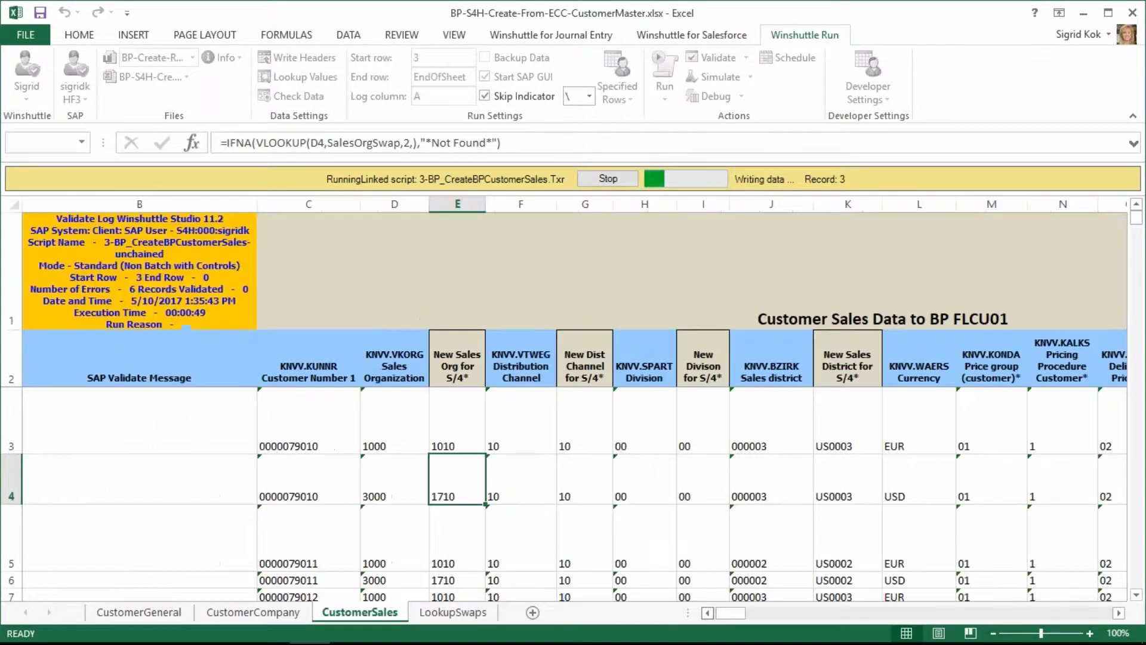
Switch to the SAP Easy Access window, start the BP transaction and open the first newly created business partner by its number
{"action": "mouse_move", "coordinate": [275, 639]}
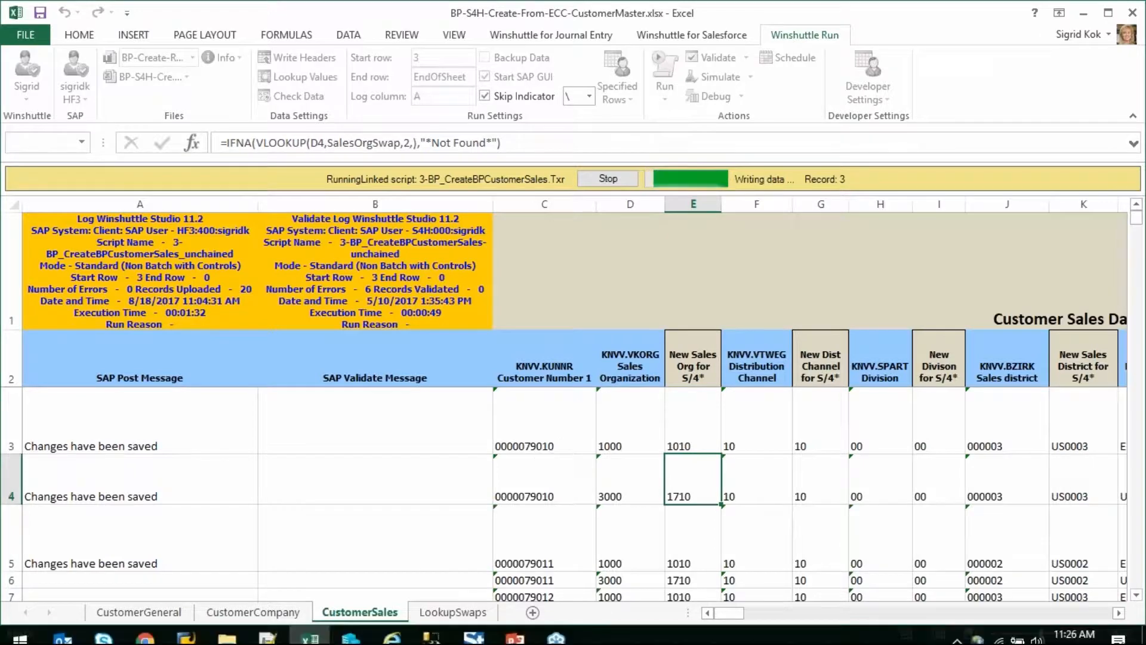
{"action": "left_click", "coordinate": [187, 628]}
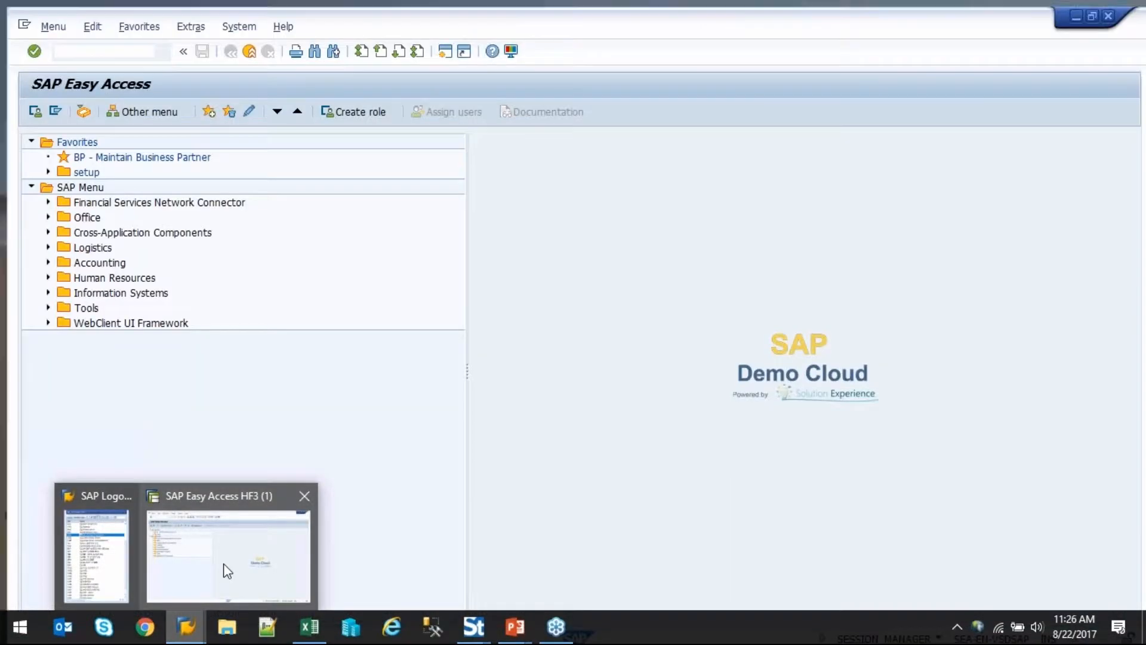
{"action": "left_click", "coordinate": [227, 567]}
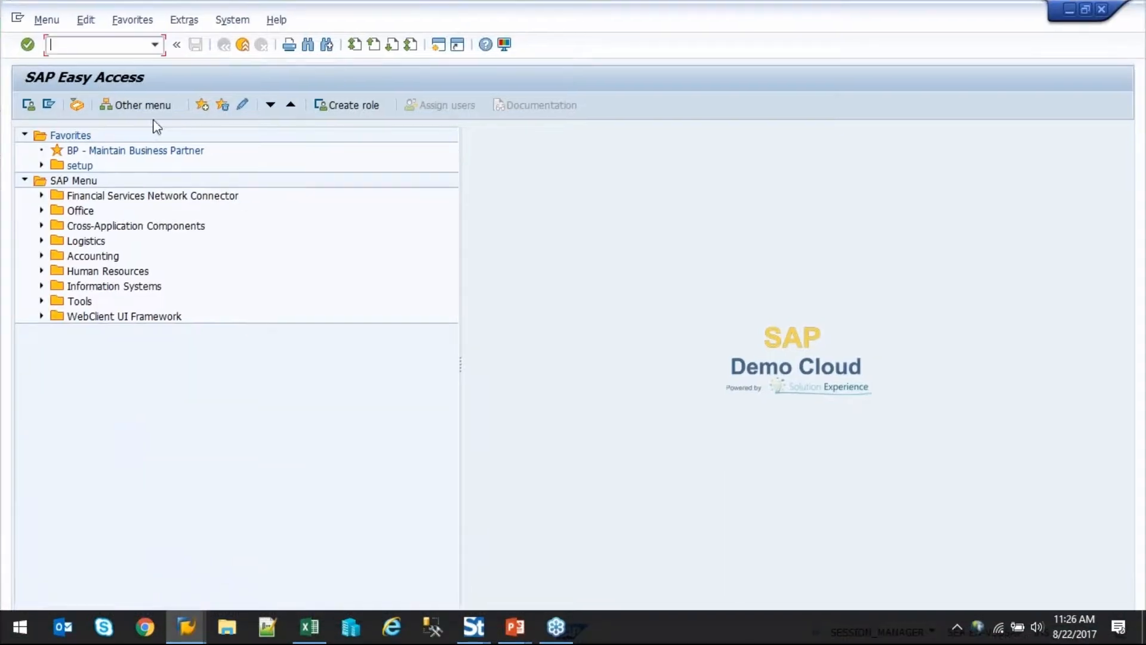
{"action": "key", "text": "Return"}
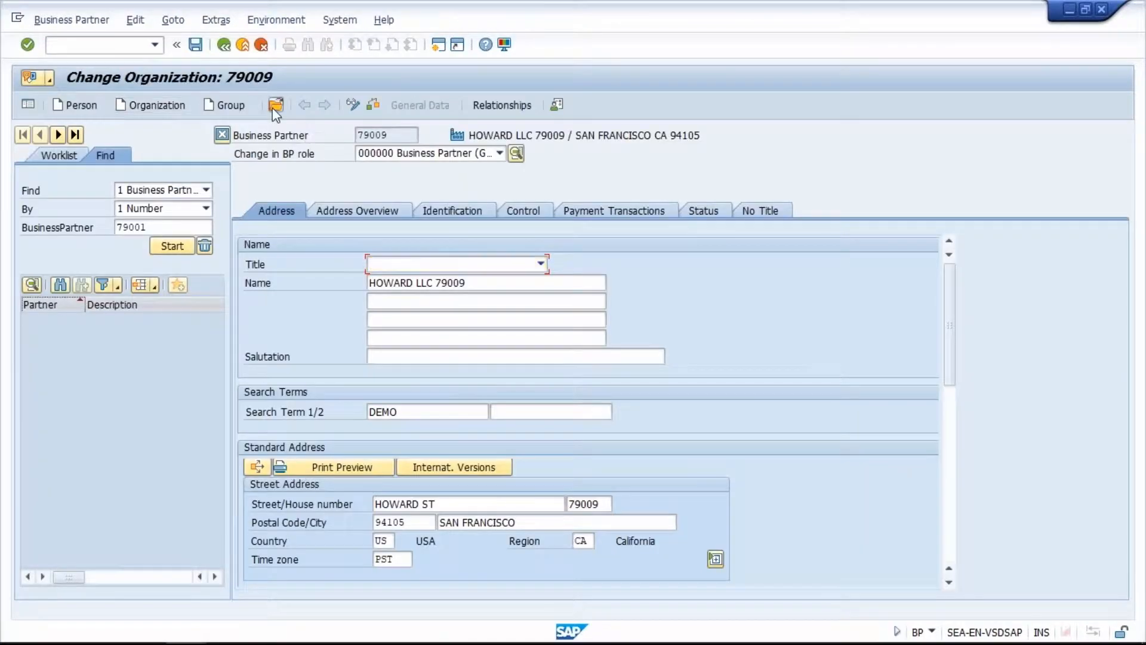
{"action": "left_click", "coordinate": [276, 106]}
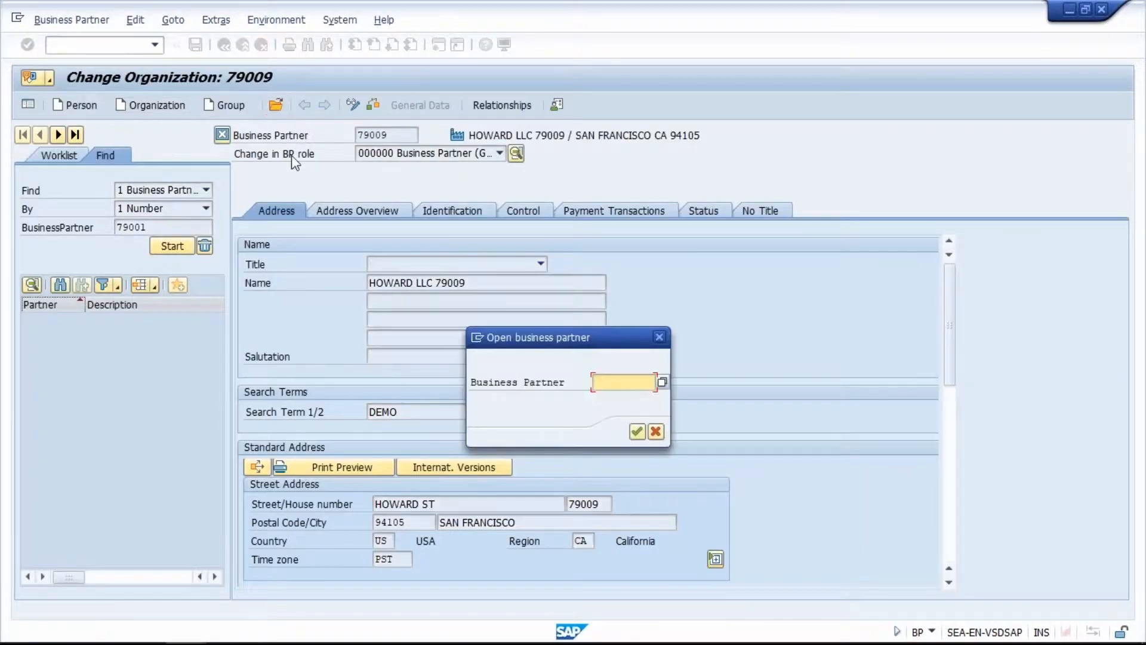
{"action": "type", "text": "79010"}
{"action": "key", "text": "Return"}
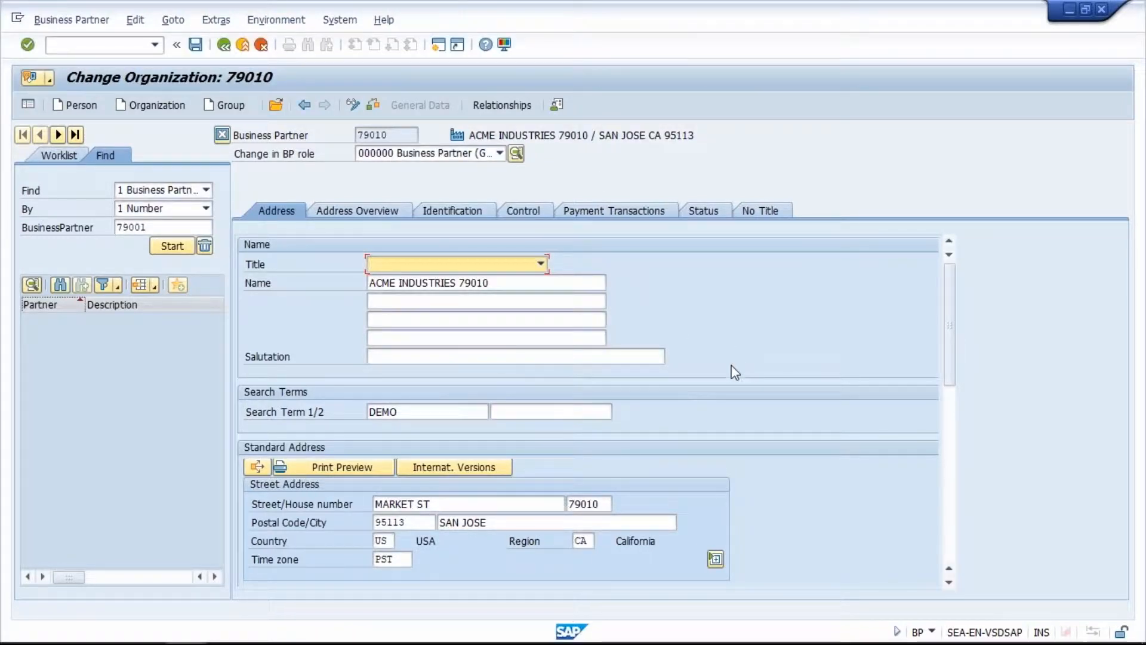
Review the business partner's street, city and communication details in the general role
{"action": "left_click", "coordinate": [482, 504]}
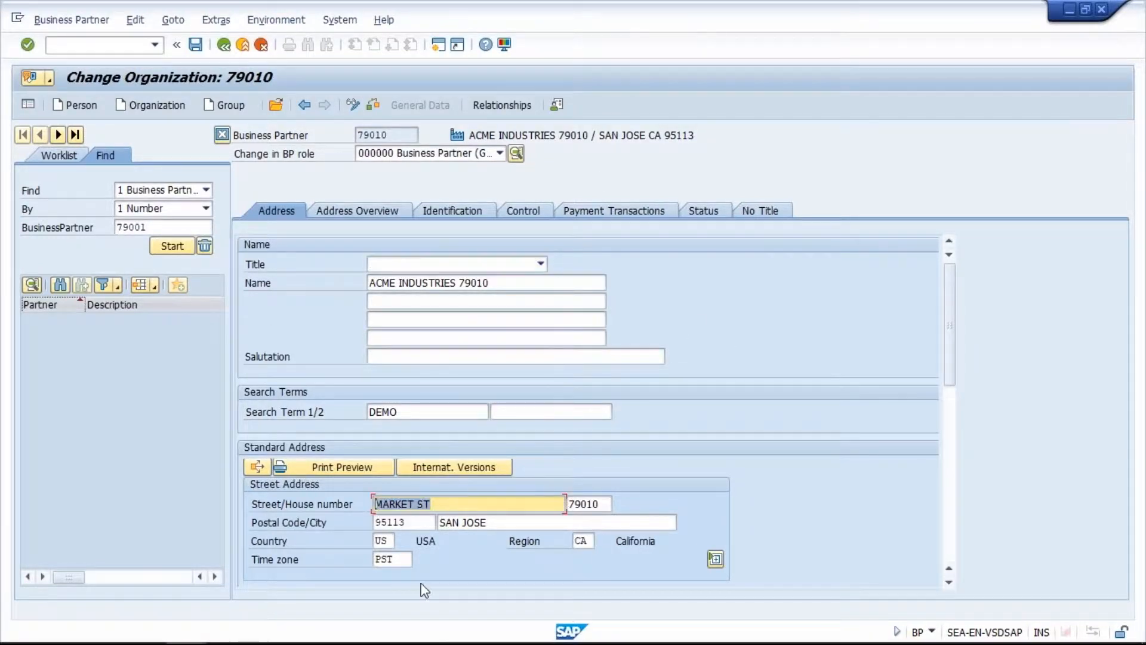
{"action": "left_click", "coordinate": [493, 521]}
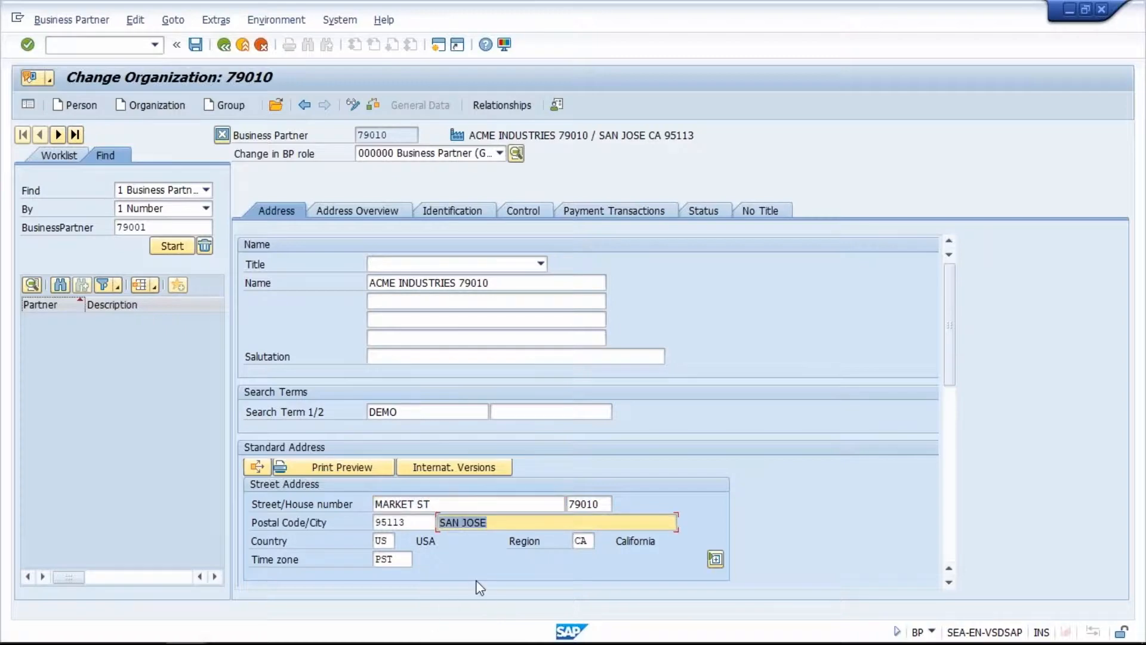
{"action": "left_click_drag", "start_coordinate": [951, 348], "coordinate": [950, 456]}
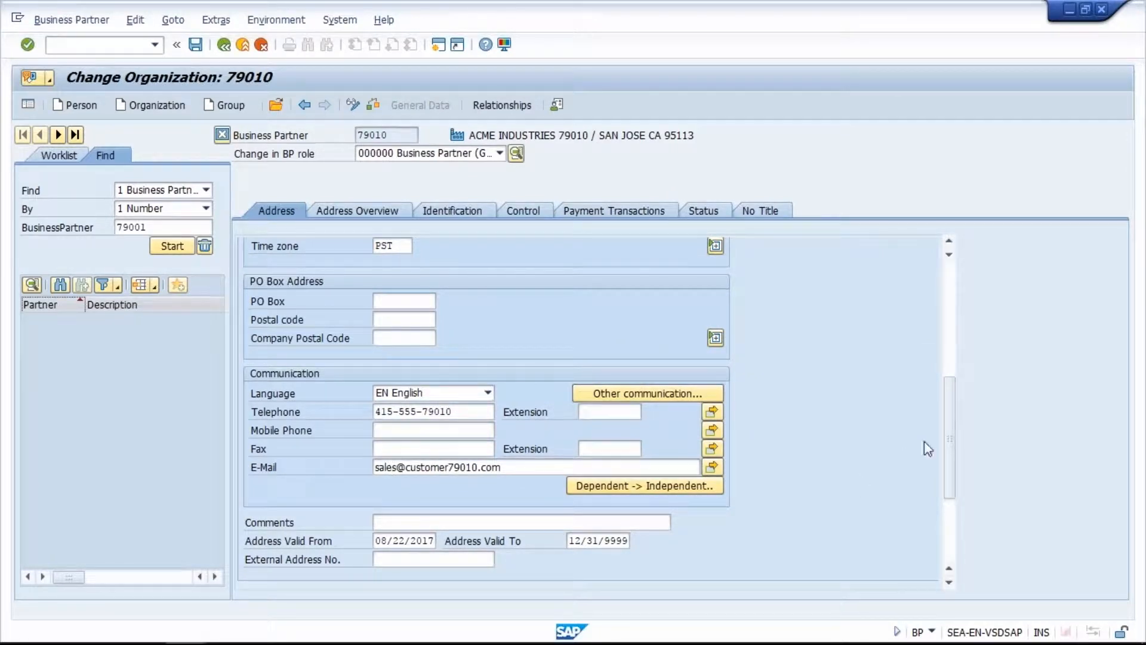
{"action": "mouse_move", "coordinate": [949, 457]}
{"action": "left_mouse_down"}
{"action": "mouse_move", "coordinate": [949, 444]}
{"action": "mouse_move", "coordinate": [949, 457]}
{"action": "left_mouse_up"}
Switch the business partner to display mode and show it in the role FLCU00 Customer (Fin.Accounting)
{"action": "left_click", "coordinate": [488, 153]}
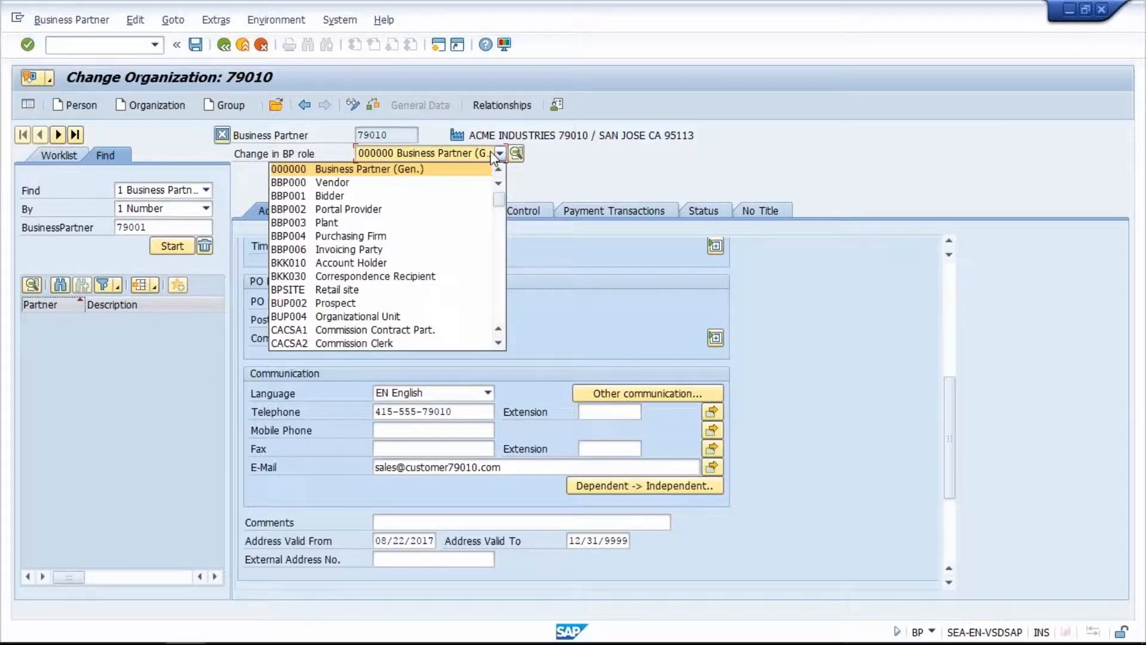
{"action": "left_click", "coordinate": [352, 106]}
{"action": "left_click", "coordinate": [353, 106]}
{"action": "left_click", "coordinate": [422, 154]}
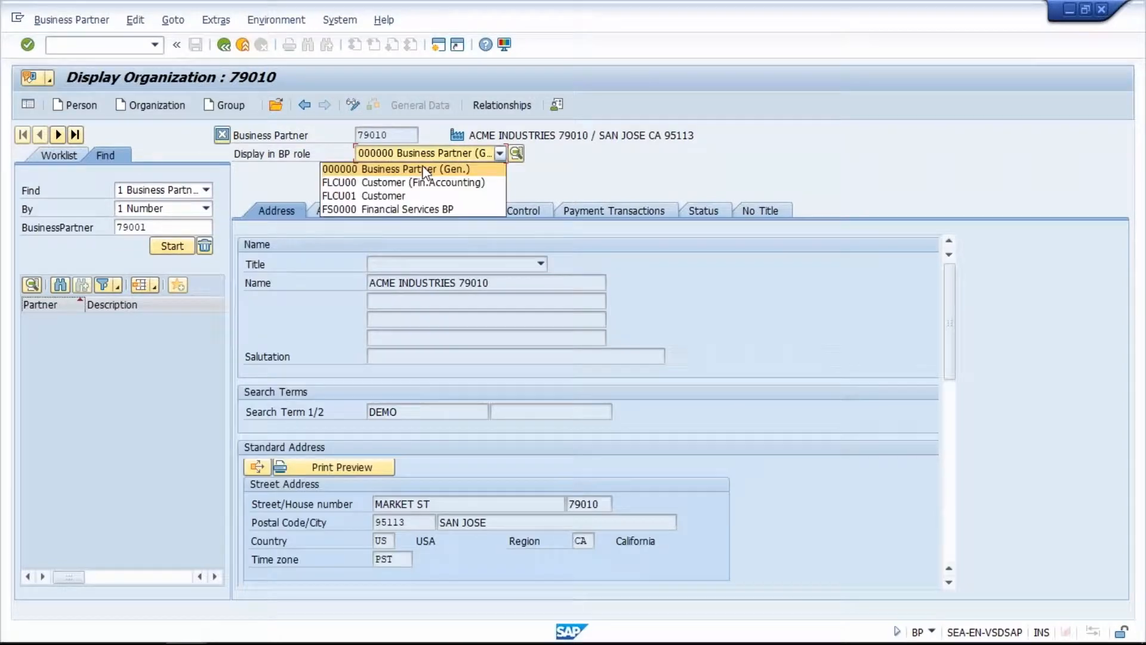
{"action": "left_click", "coordinate": [421, 181]}
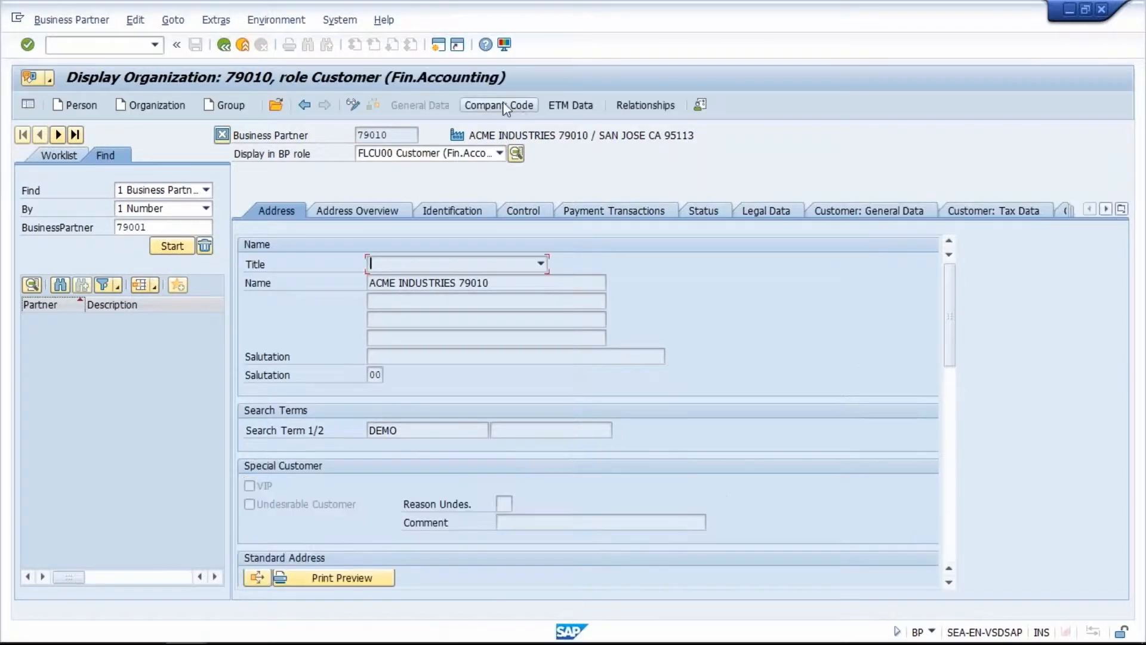
Display the company code 1010 data and check the customer's account management and payment transactions
{"action": "left_click", "coordinate": [504, 103]}
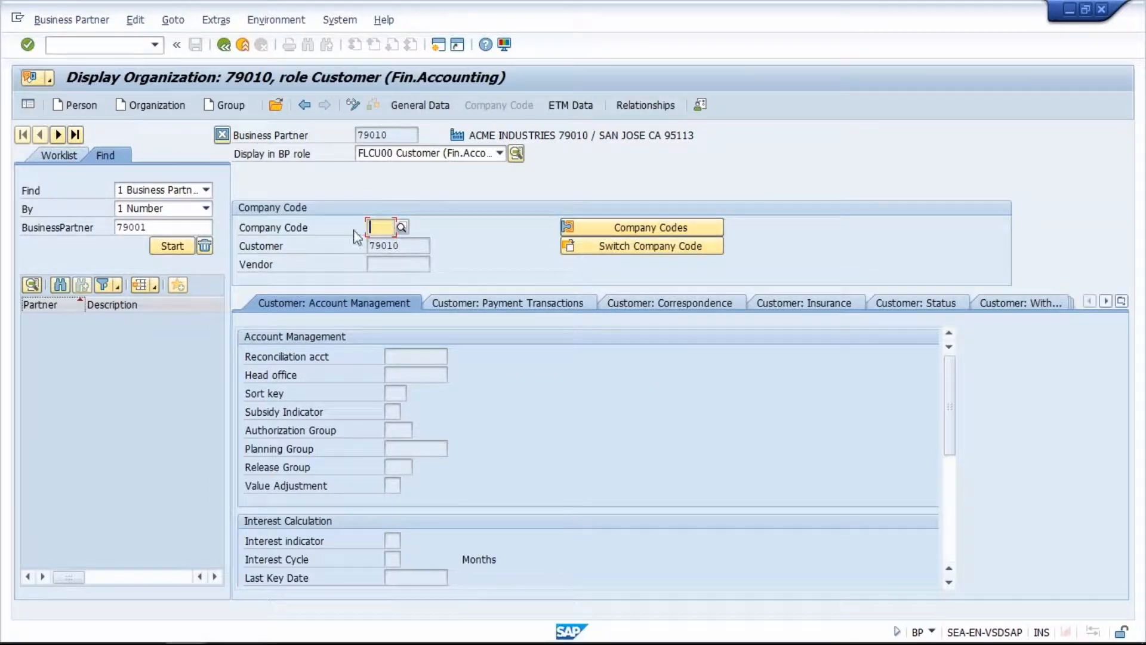
{"action": "left_click", "coordinate": [587, 227]}
{"action": "left_click", "coordinate": [386, 328]}
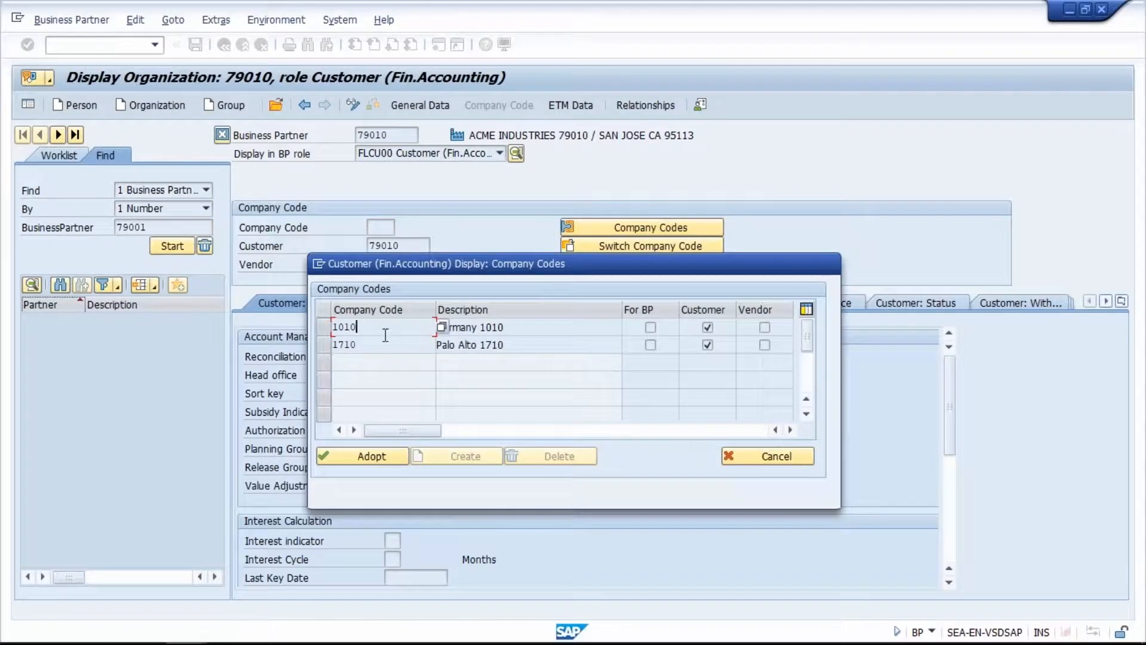
{"action": "left_click", "coordinate": [362, 455]}
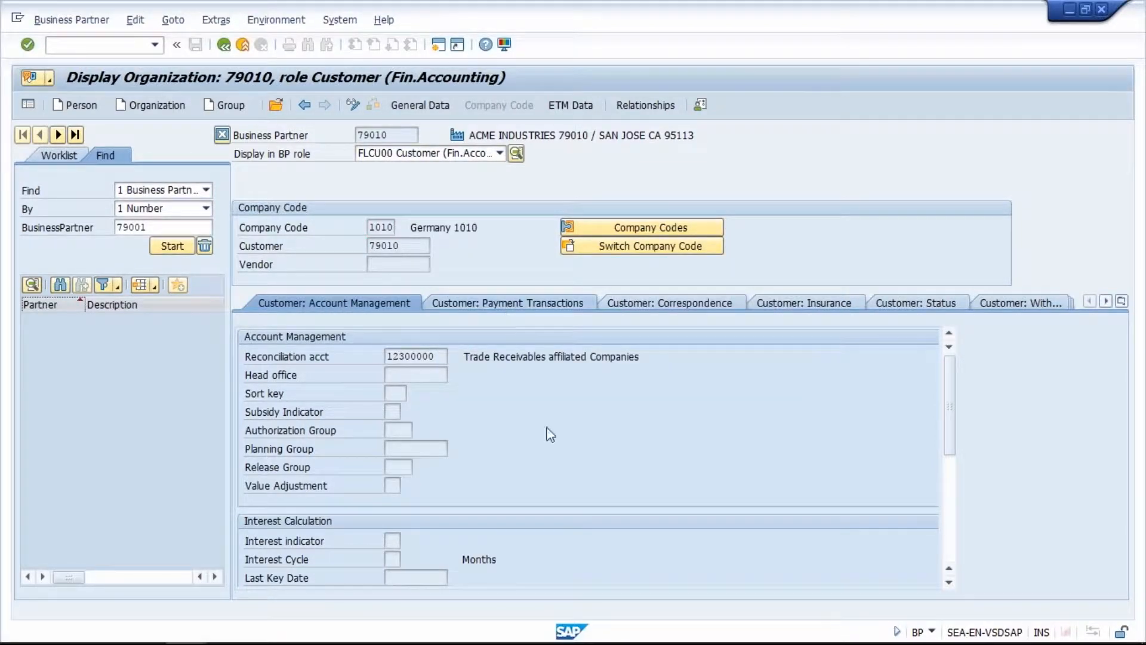
{"action": "left_click", "coordinate": [508, 303]}
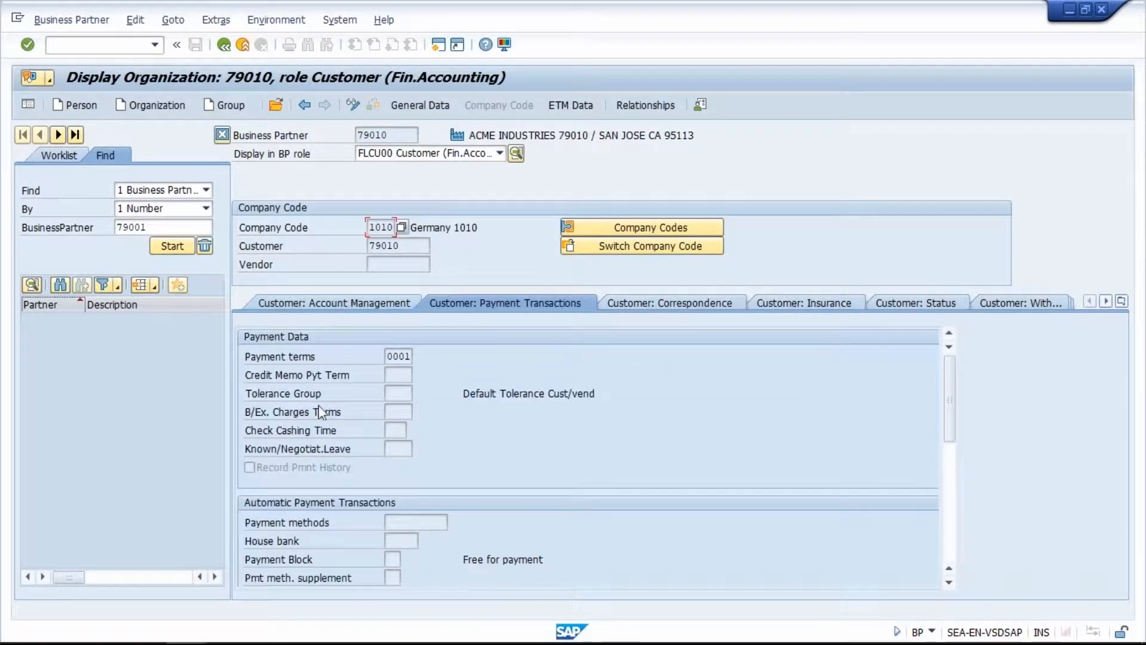
Switch the display to company code 1710 and check its reconciliation account and payment terms
{"action": "left_click", "coordinate": [368, 304]}
{"action": "left_click", "coordinate": [591, 228]}
{"action": "left_click", "coordinate": [351, 345]}
{"action": "left_click", "coordinate": [361, 455]}
{"action": "left_click", "coordinate": [445, 356]}
{"action": "left_click", "coordinate": [517, 304]}
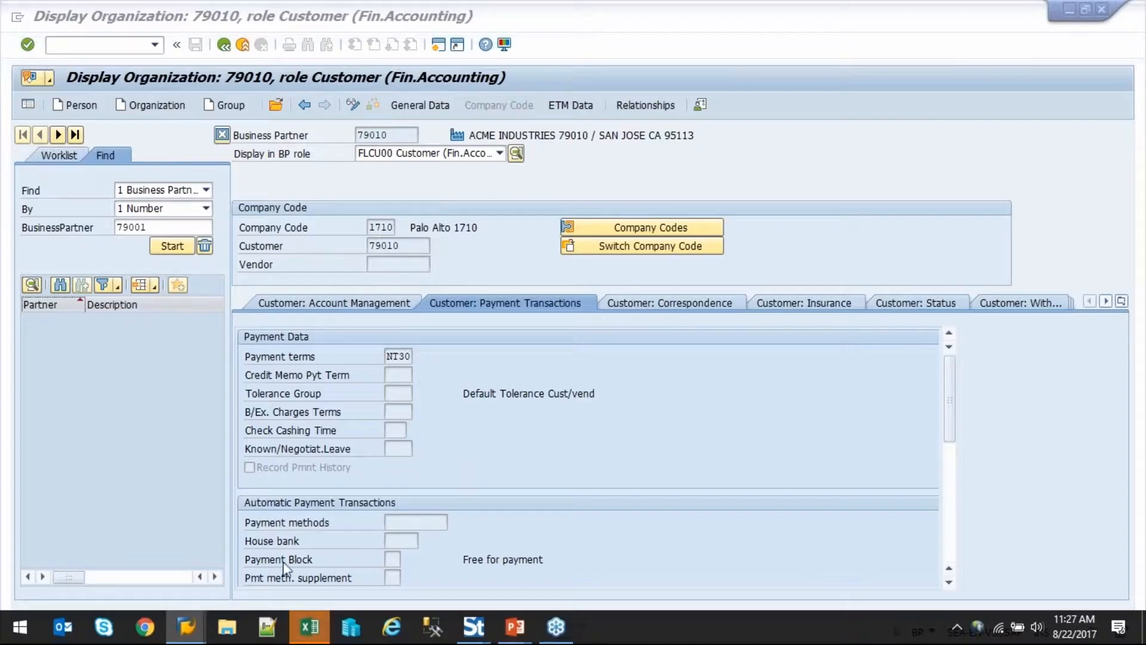
Return to the Excel workbook and review the post messages and sales data columns on CustomerSales
{"action": "left_click", "coordinate": [310, 627]}
{"action": "scroll", "coordinate": [448, 435], "scroll_direction": "down", "scroll_amount": 7}
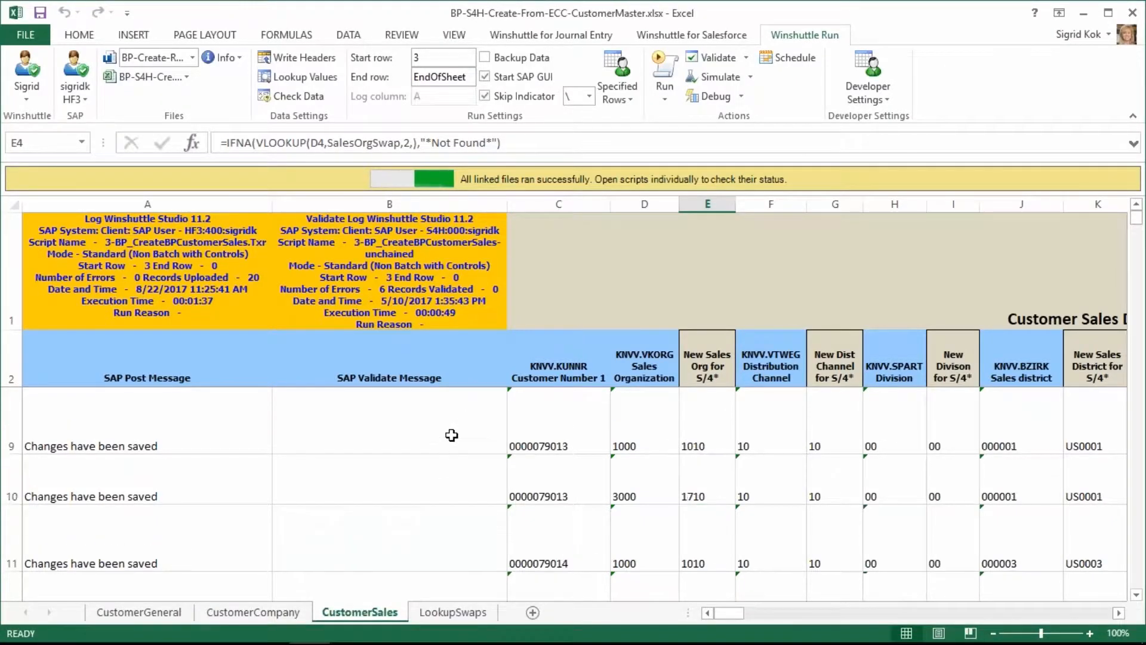
{"action": "scroll", "coordinate": [445, 446], "scroll_direction": "up", "scroll_amount": 7}
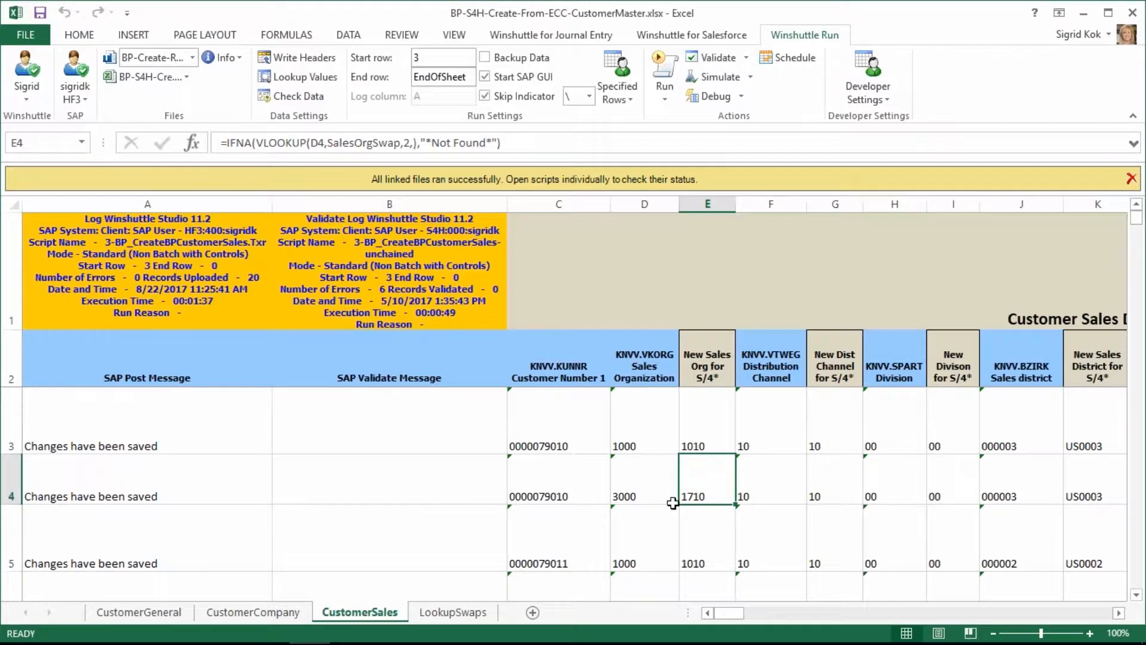
{"action": "left_click", "coordinate": [1119, 615]}
{"action": "left_click", "coordinate": [1119, 615]}
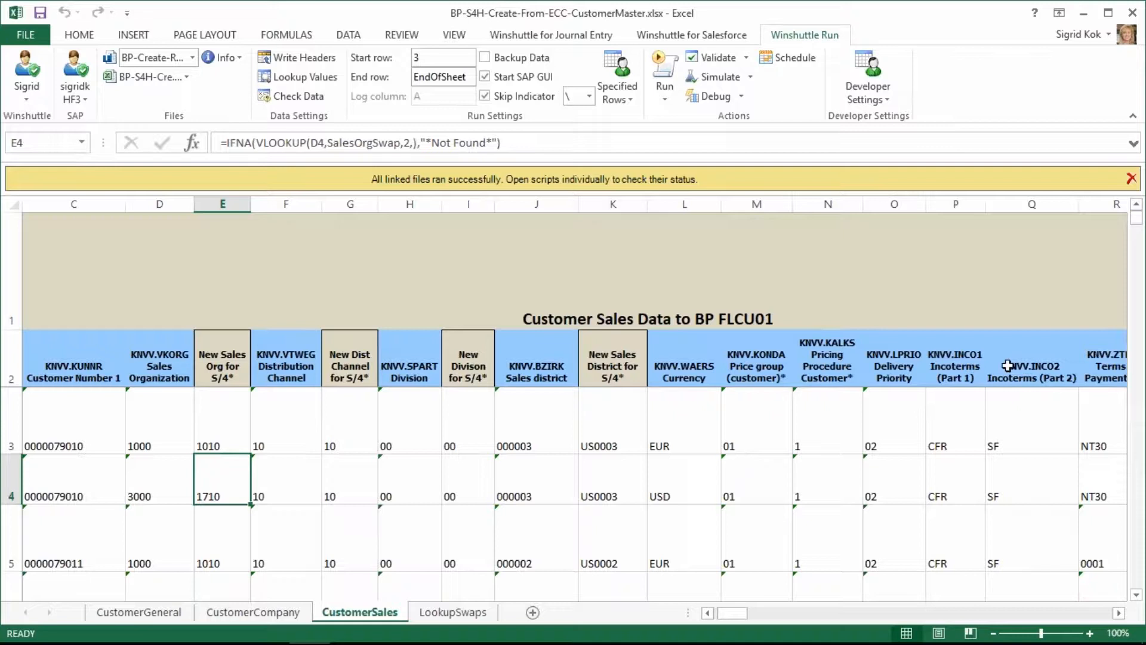
Switch to the customer company query in Winshuttle Studio, inspect table KNA1, search its fields for "country" and close without changes
{"action": "left_click", "coordinate": [1084, 16]}
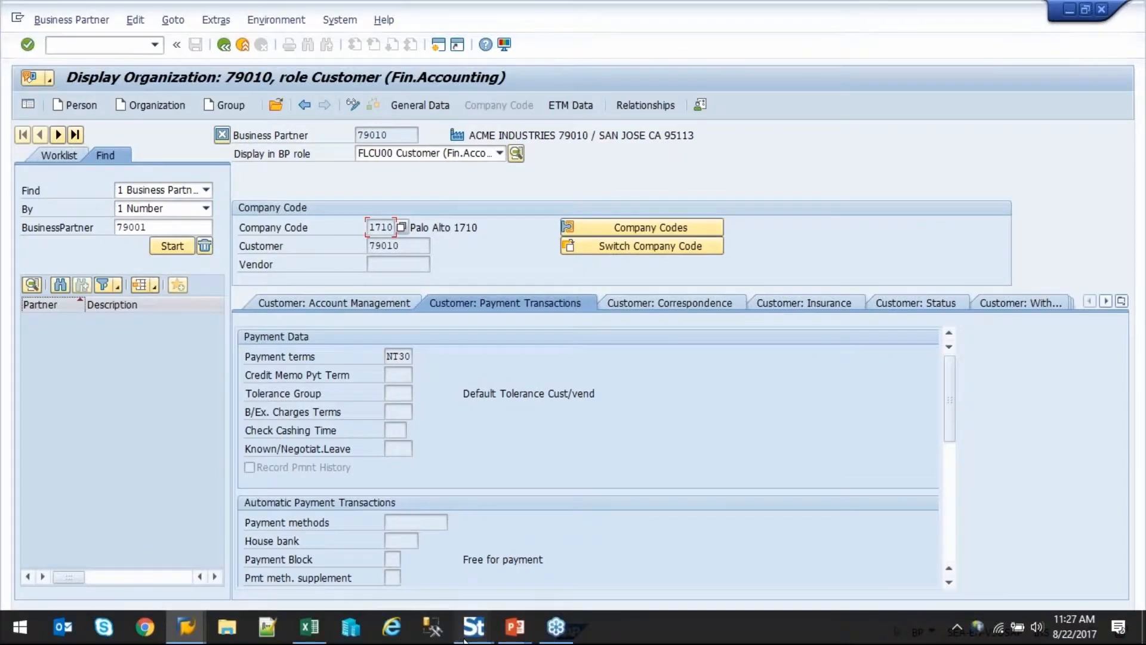
{"action": "mouse_move", "coordinate": [474, 627]}
{"action": "left_click", "coordinate": [410, 568]}
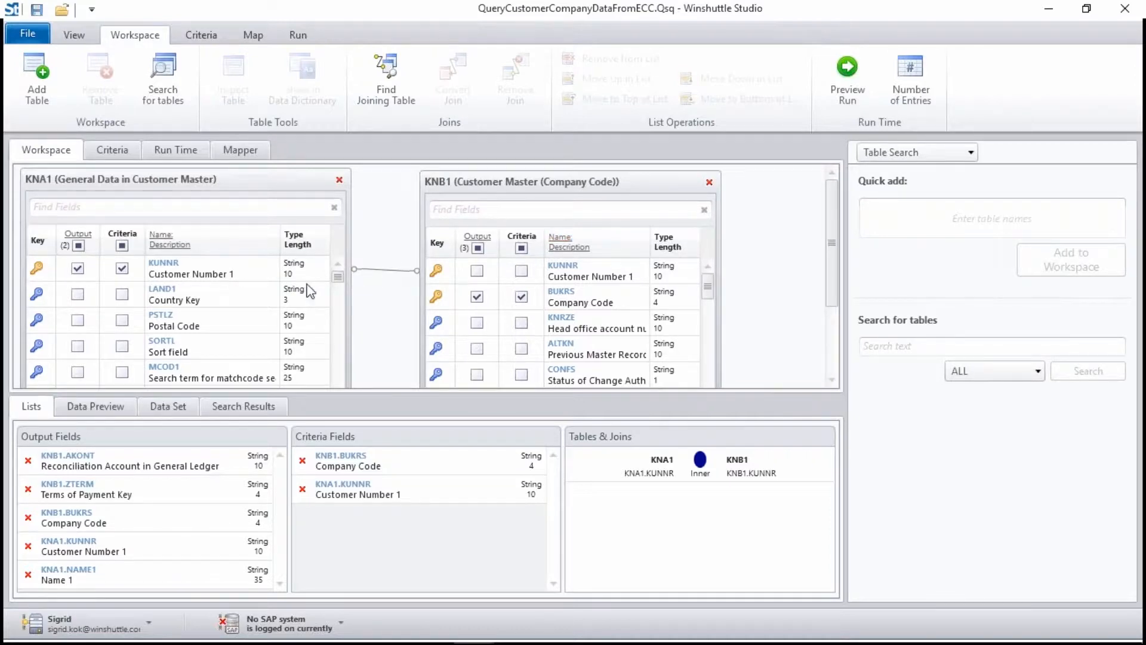
{"action": "right_click", "coordinate": [232, 187]}
{"action": "left_click", "coordinate": [267, 203]}
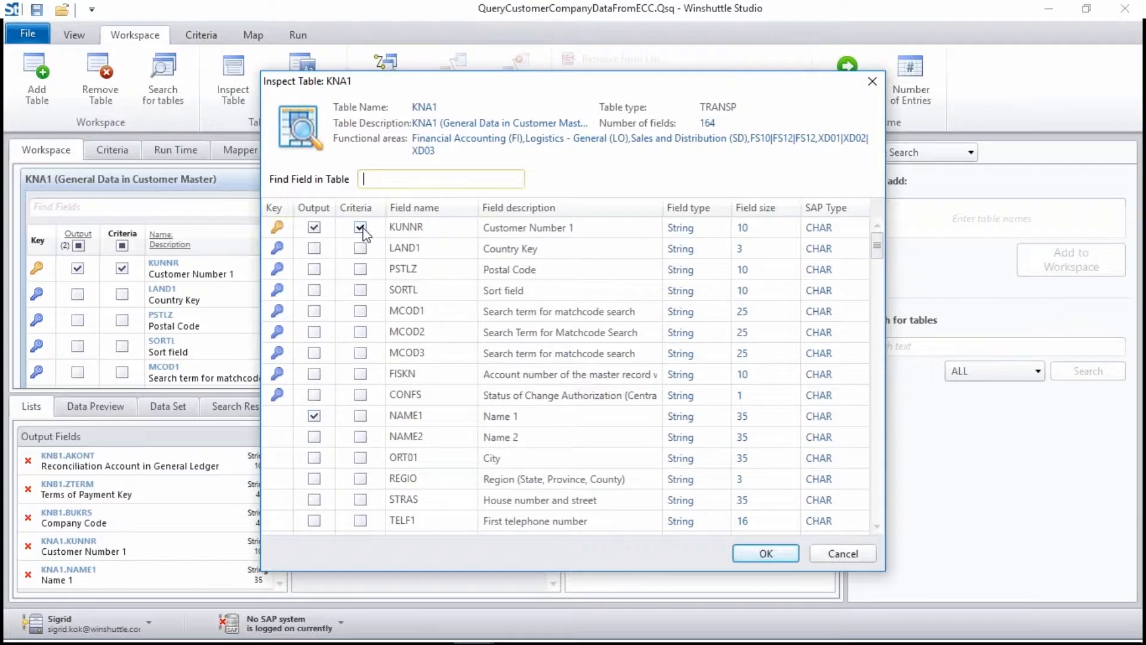
{"action": "scroll", "coordinate": [423, 340], "scroll_direction": "down", "scroll_amount": 12}
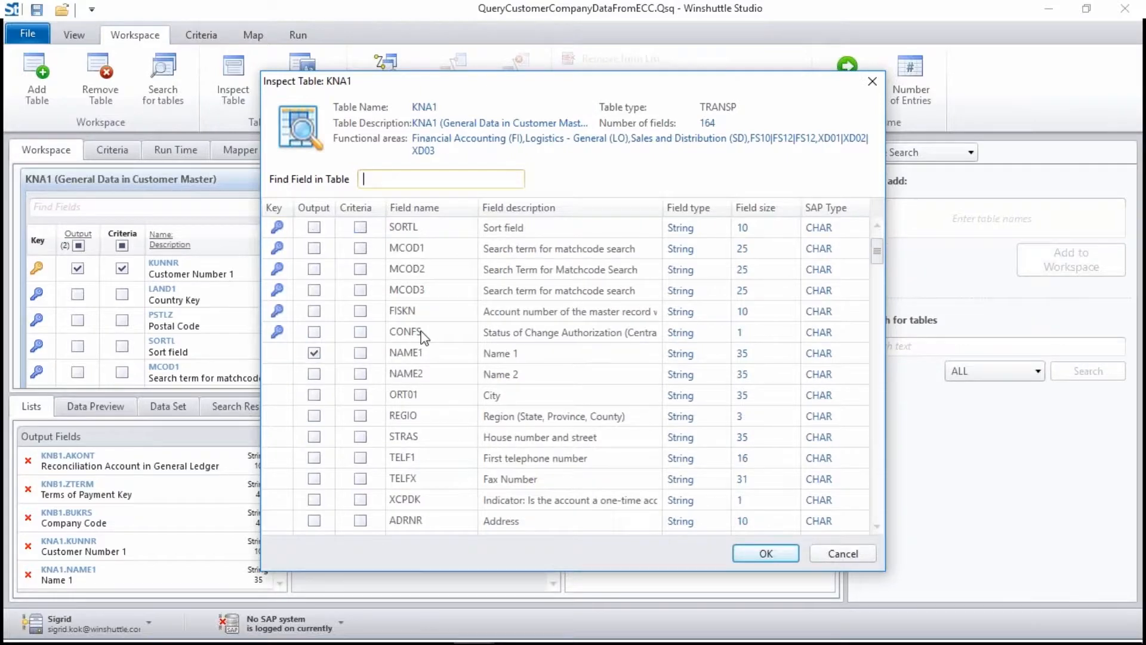
{"action": "scroll", "coordinate": [424, 346], "scroll_direction": "up", "scroll_amount": 4}
{"action": "scroll", "coordinate": [424, 346], "scroll_direction": "up", "scroll_amount": 8}
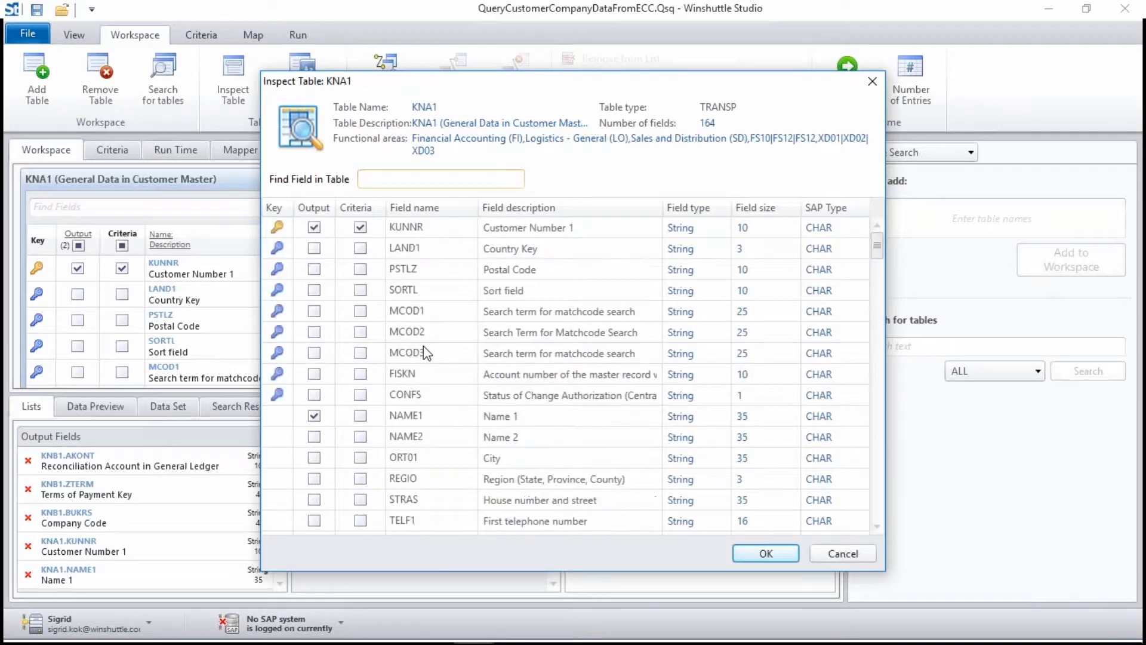
{"action": "type", "text": "country"}
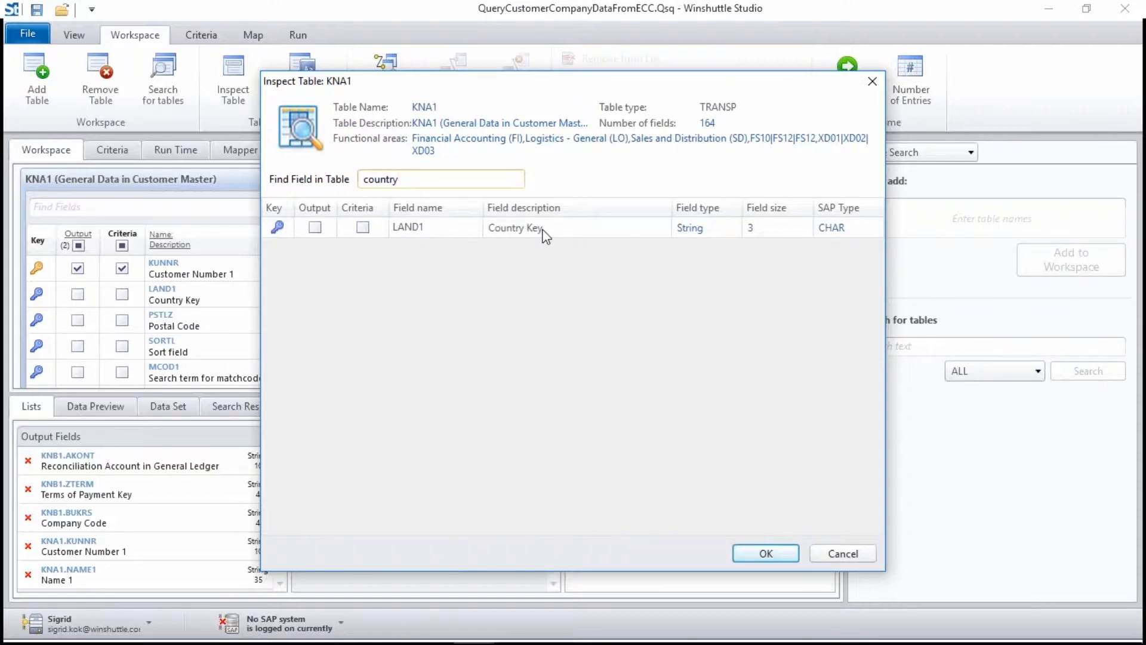
{"action": "left_click", "coordinate": [821, 558]}
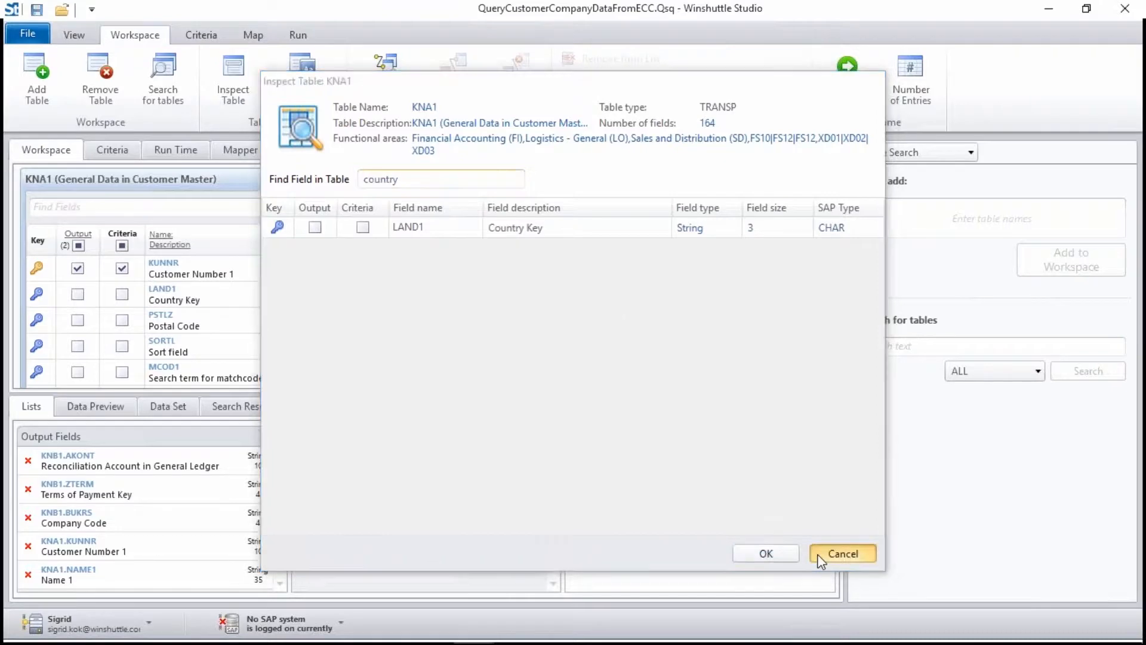
Inspect the fields of table KNB1 and close the inspection without changes
{"action": "right_click", "coordinate": [578, 184]}
{"action": "left_click", "coordinate": [597, 195]}
{"action": "scroll", "coordinate": [449, 375], "scroll_direction": "down", "scroll_amount": 3}
{"action": "scroll", "coordinate": [458, 394], "scroll_direction": "down", "scroll_amount": 2}
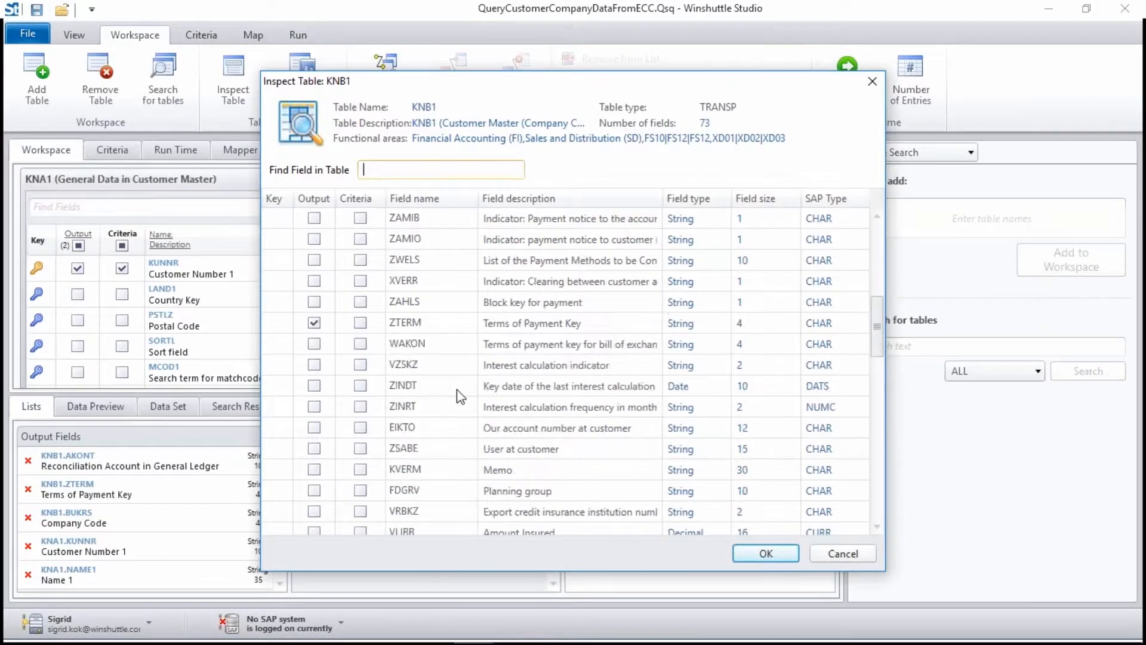
{"action": "scroll", "coordinate": [459, 394], "scroll_direction": "up", "scroll_amount": 4}
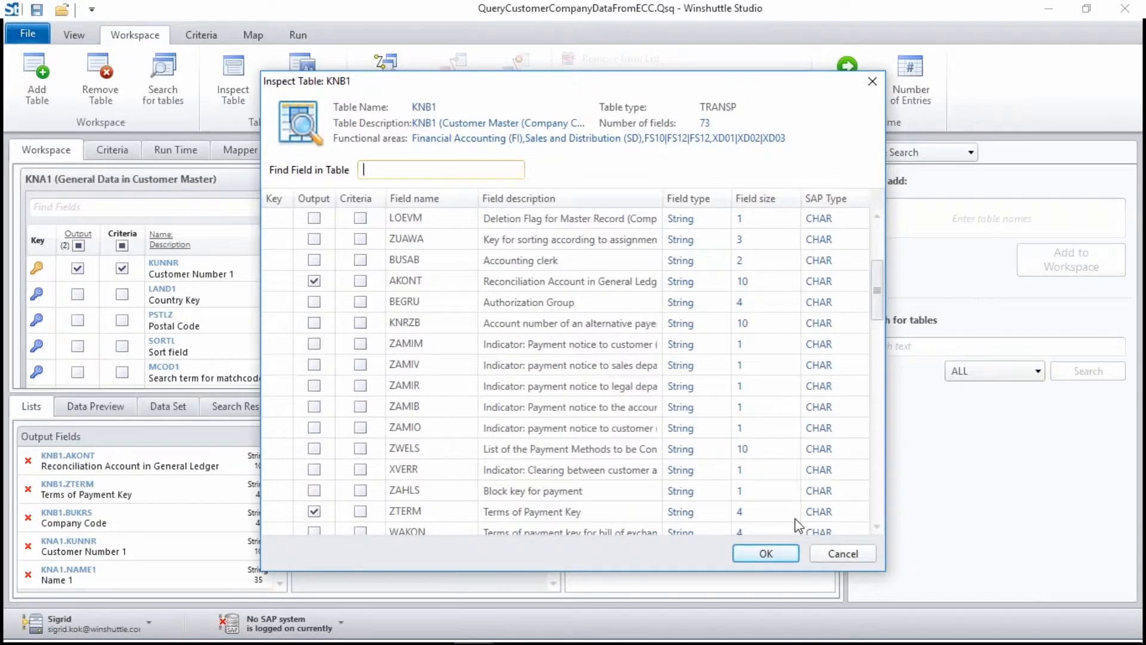
{"action": "left_click", "coordinate": [829, 554]}
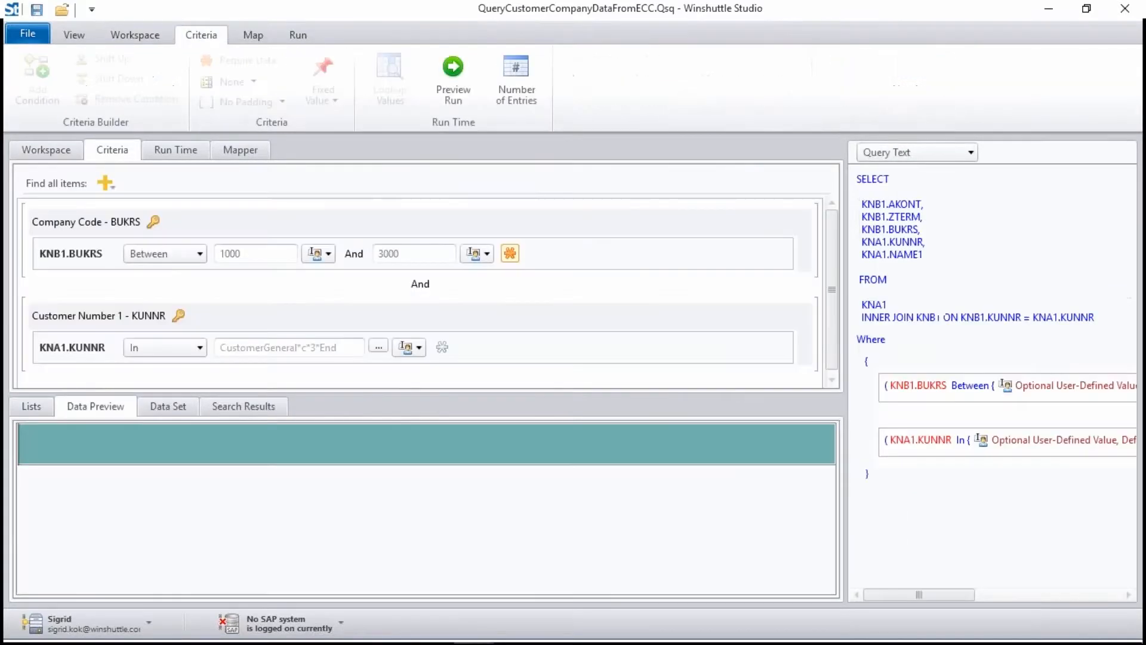
Review the query criteria and the comparison operators available for Company Code, keeping Between
{"action": "left_click", "coordinate": [167, 257]}
{"action": "left_click", "coordinate": [176, 256]}
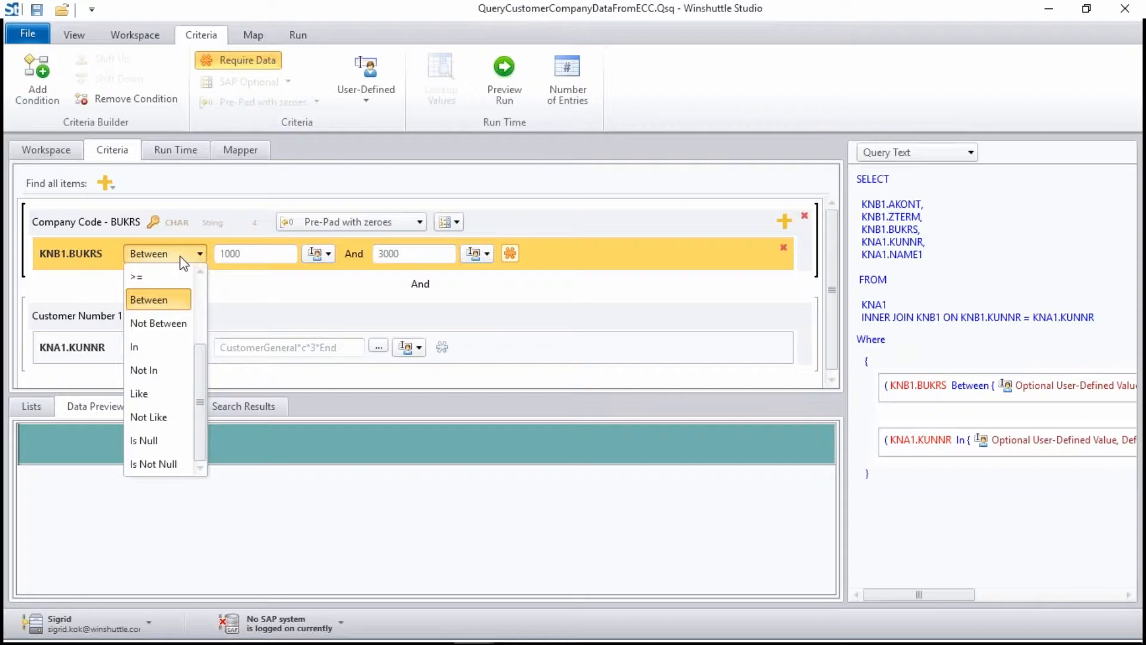
{"action": "left_click", "coordinate": [266, 298]}
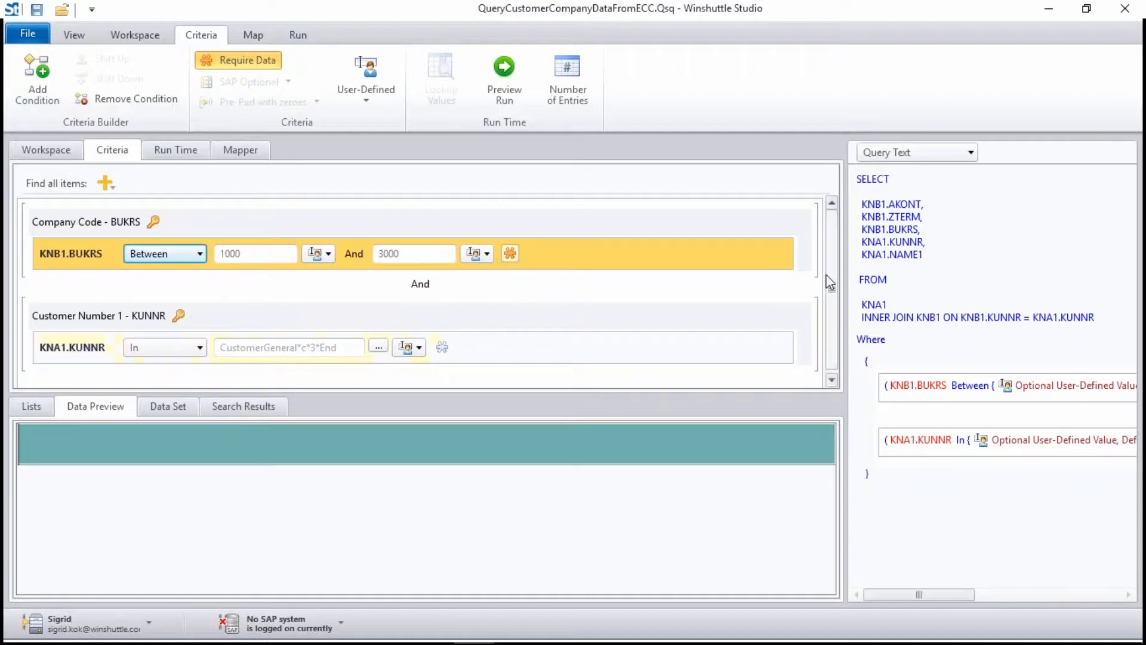
Show the query's column mapping, enlarge the Excel data set preview and view its CustomerCompany sheet
{"action": "left_click", "coordinate": [254, 34]}
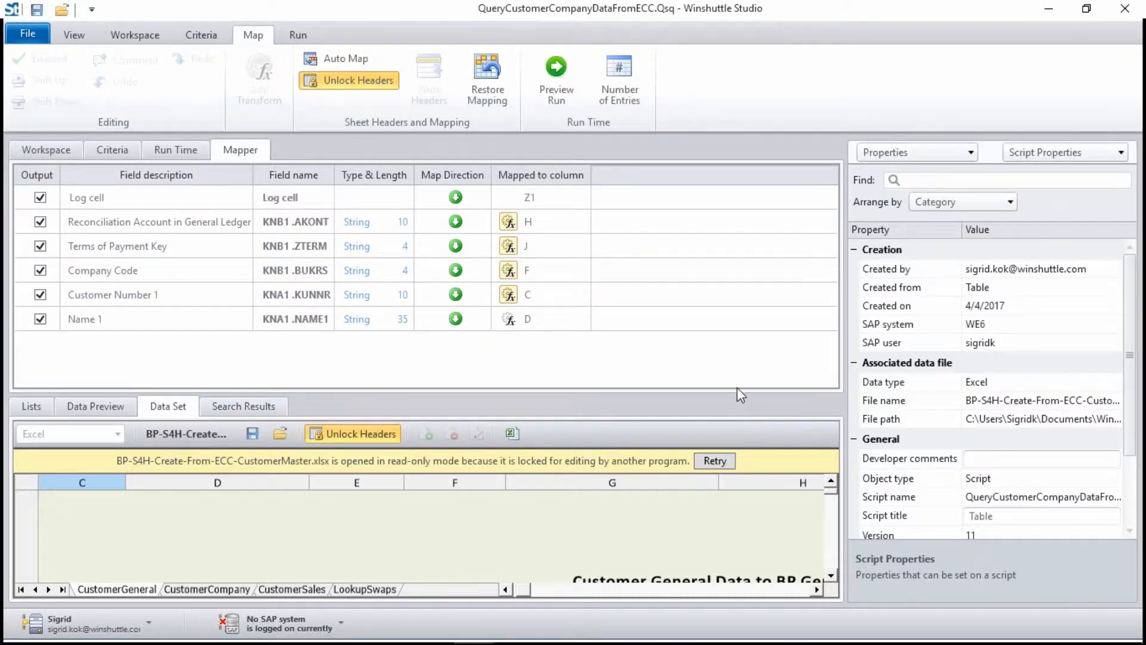
{"action": "left_click_drag", "start_coordinate": [731, 394], "coordinate": [733, 247]}
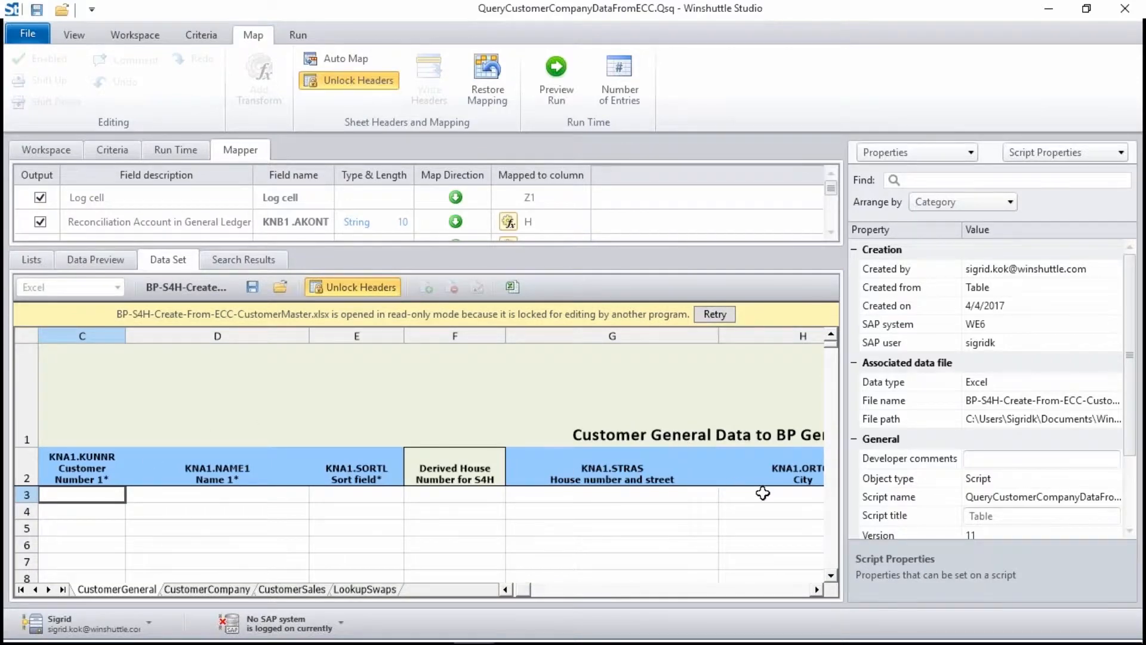
{"action": "left_click", "coordinate": [215, 591]}
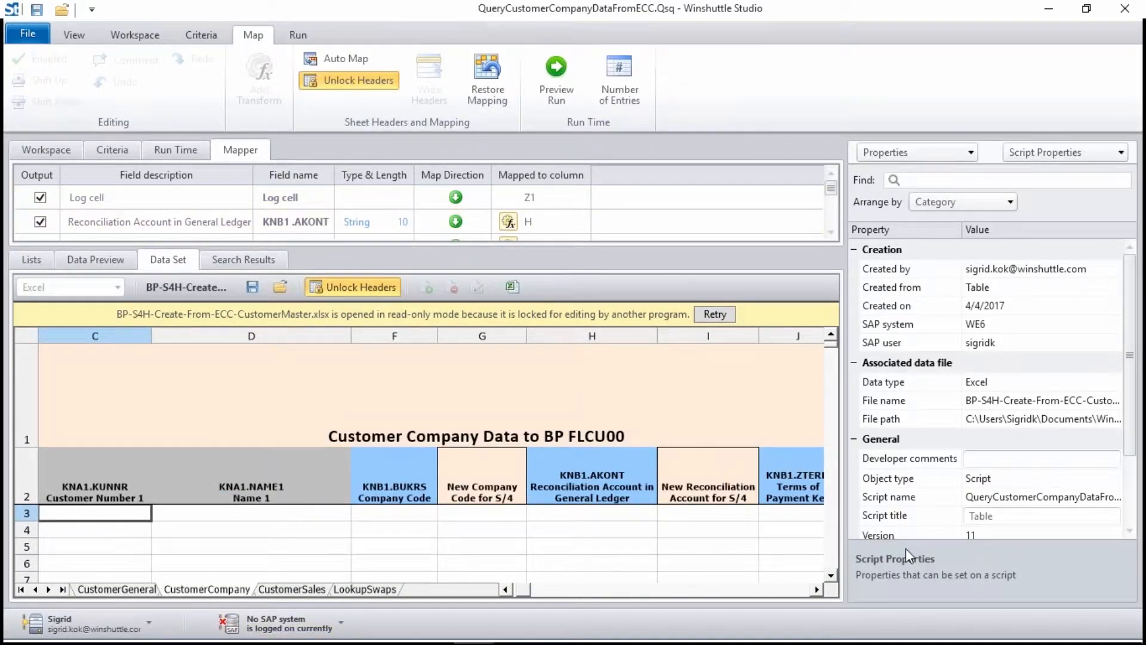
Look over the query's run options, and examine the lookup formula in the Reconciliation Account (KNB1.AKONT) transform rule without changing it
{"action": "left_click", "coordinate": [298, 34]}
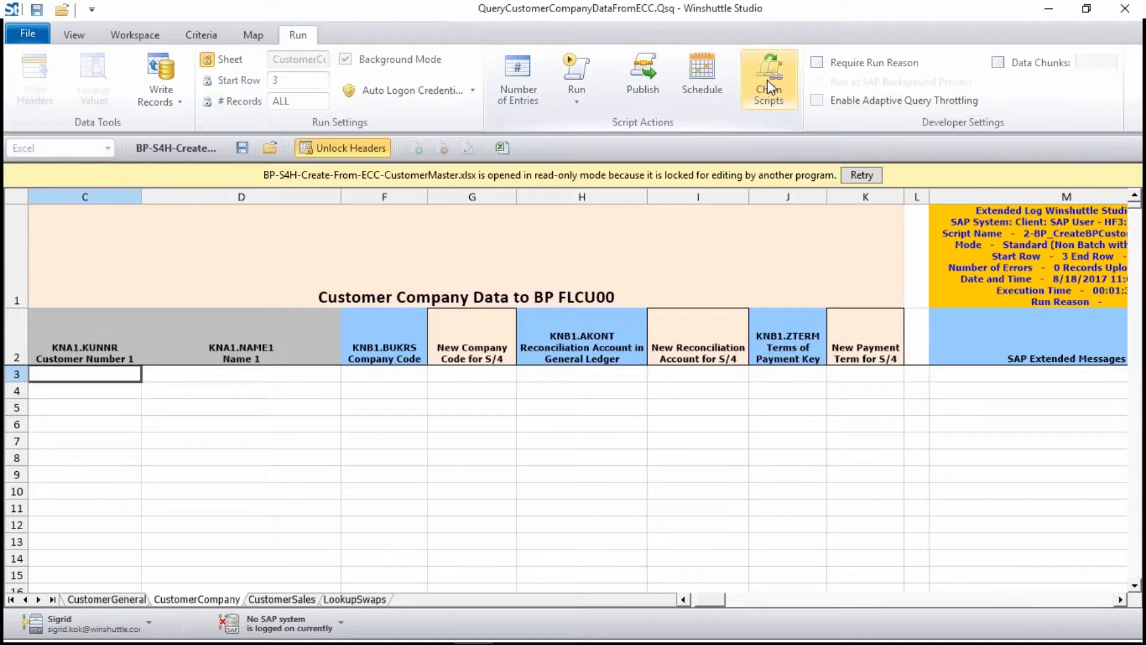
{"action": "left_click", "coordinate": [254, 35]}
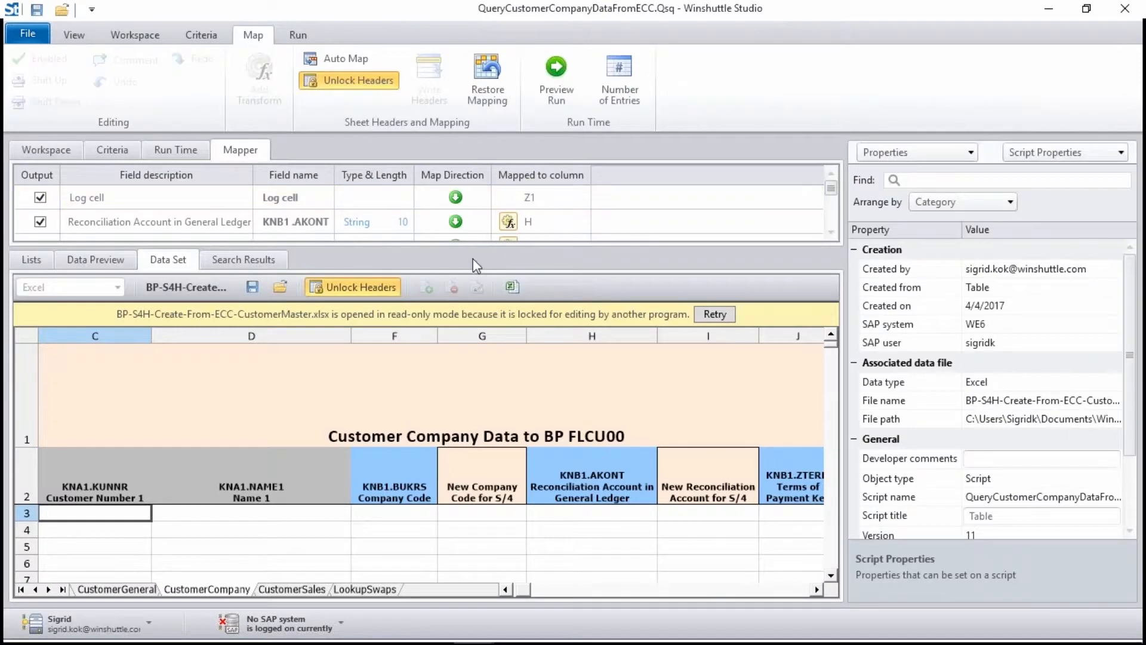
{"action": "left_click", "coordinate": [509, 222]}
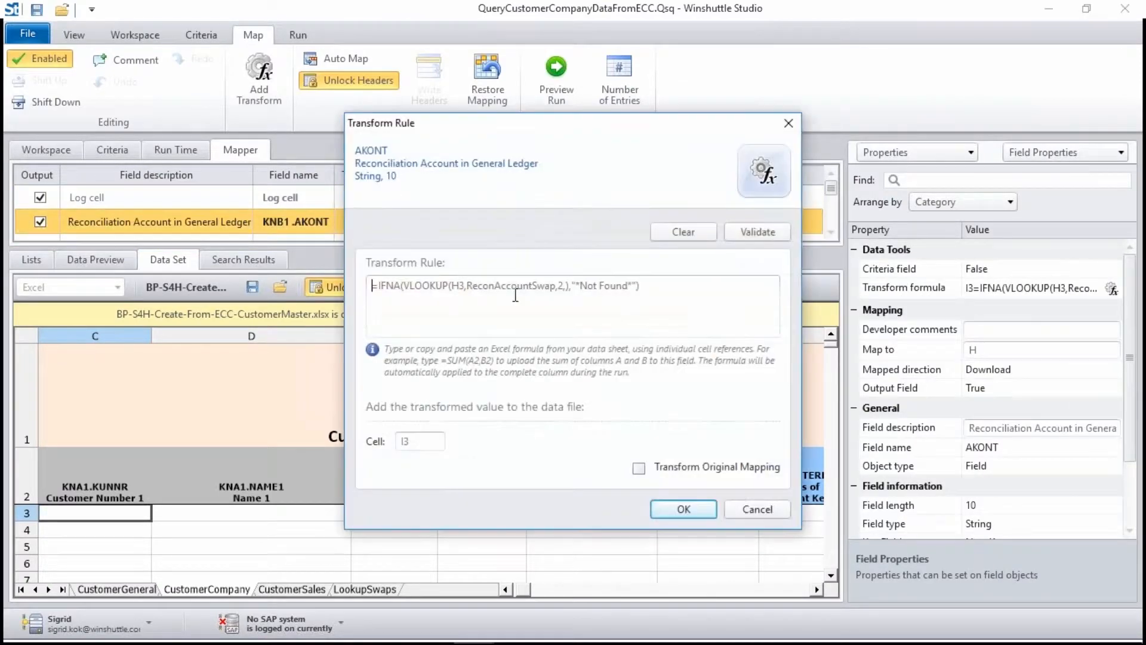
{"action": "left_click_drag", "start_coordinate": [642, 286], "coordinate": [301, 281]}
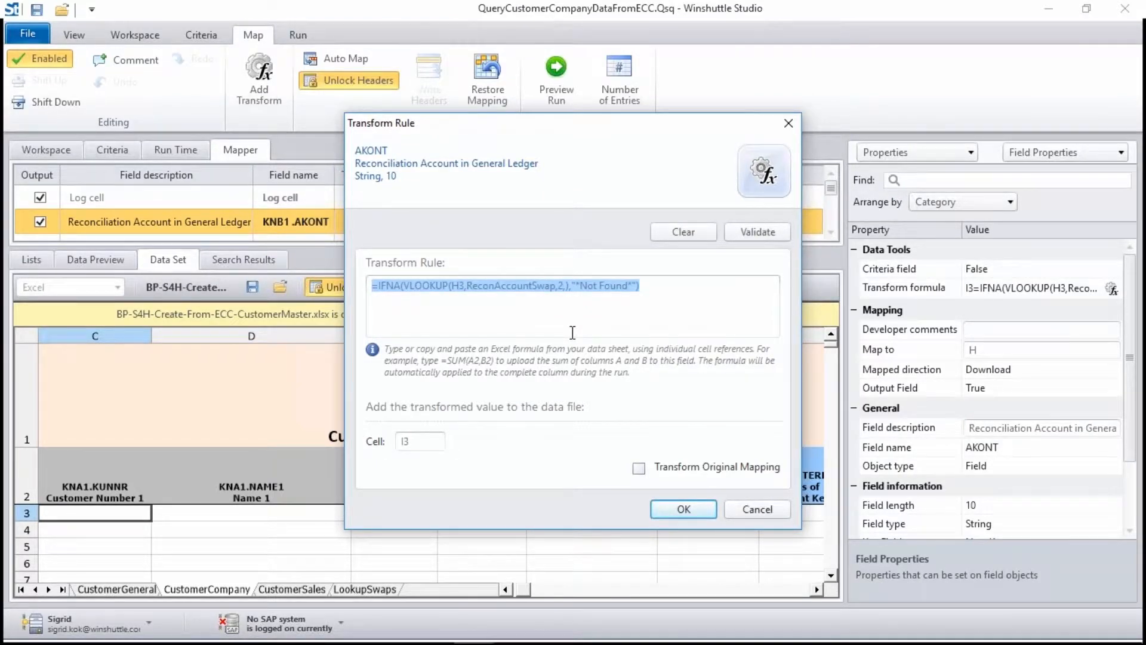
{"action": "double_click", "coordinate": [459, 291]}
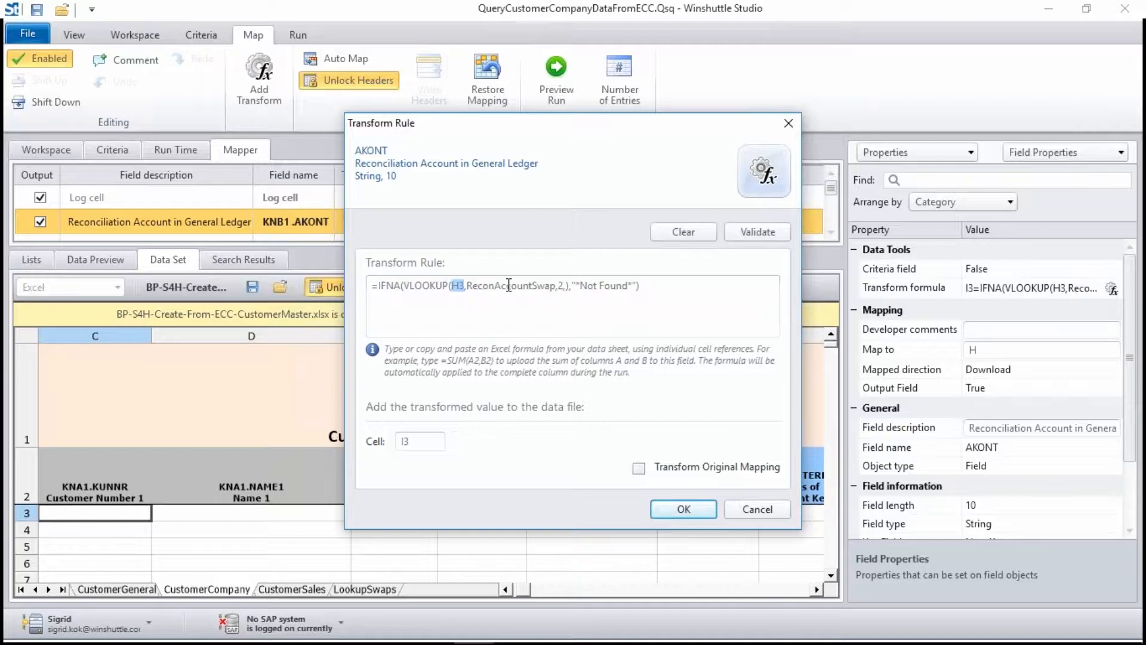
{"action": "left_click", "coordinate": [550, 288]}
{"action": "left_click_drag", "start_coordinate": [587, 286], "coordinate": [628, 286]}
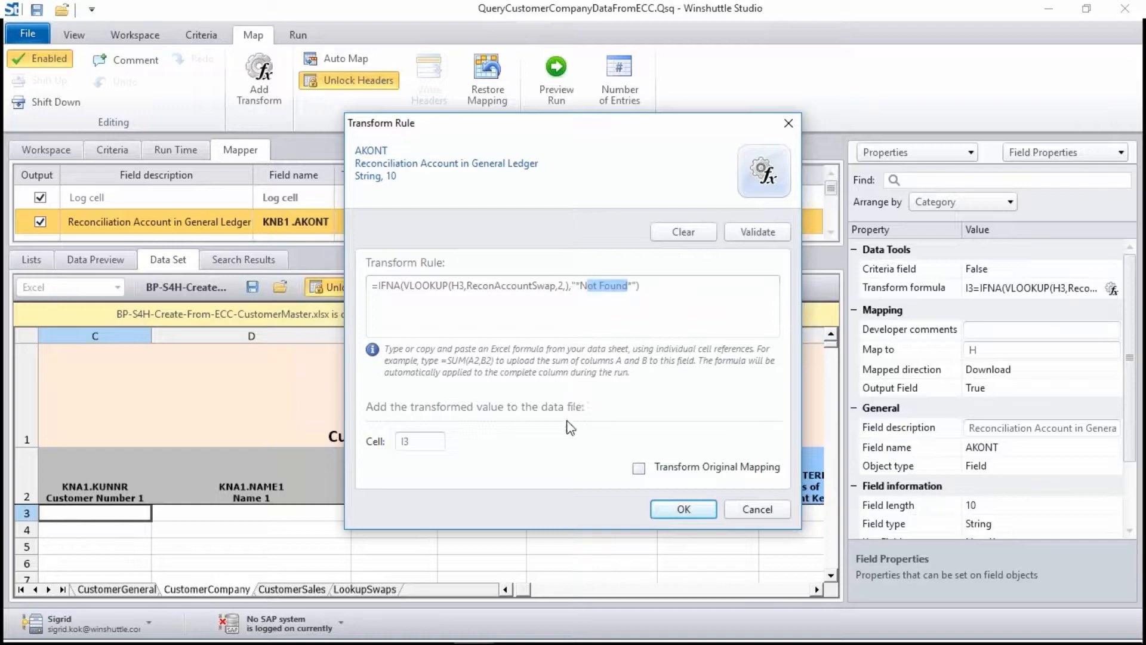
{"action": "left_click", "coordinate": [740, 510]}
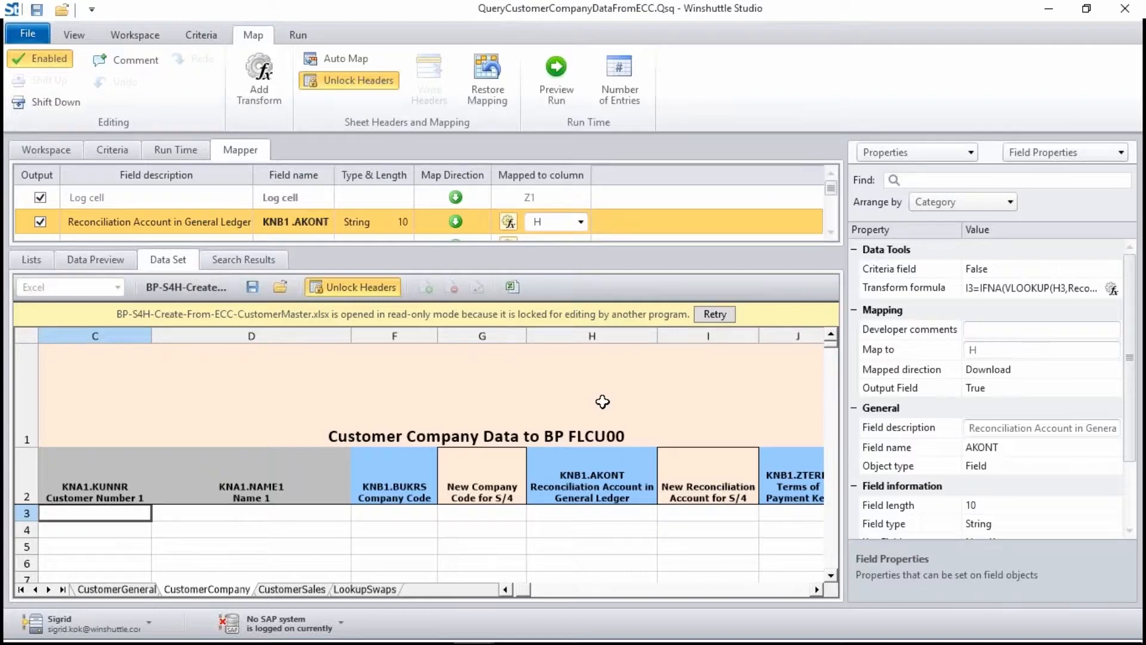
Exit Winshuttle Studio, discarding the query script's changes, and open it again for a new script
{"action": "left_click", "coordinate": [1125, 12]}
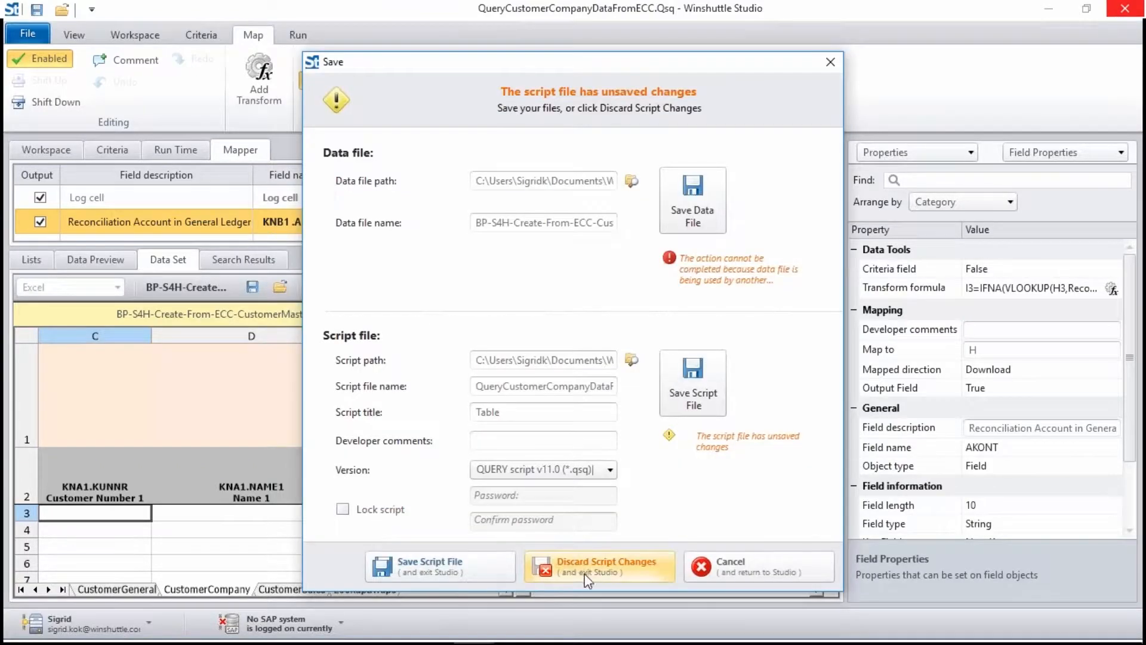
{"action": "left_click", "coordinate": [587, 571]}
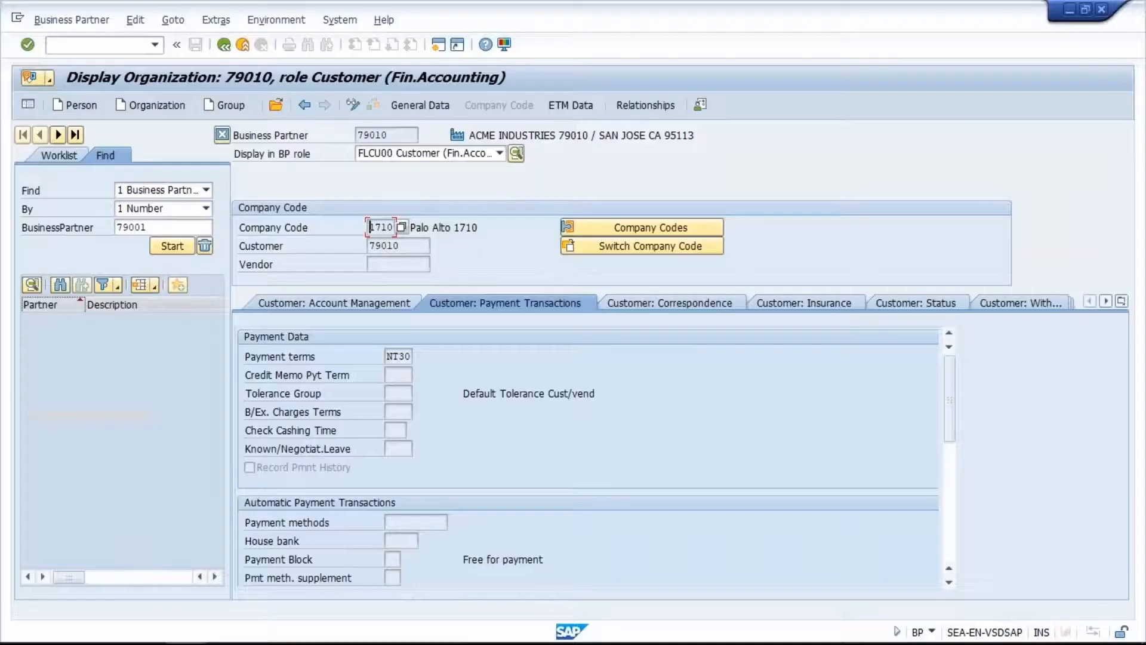
{"action": "left_click", "coordinate": [480, 637]}
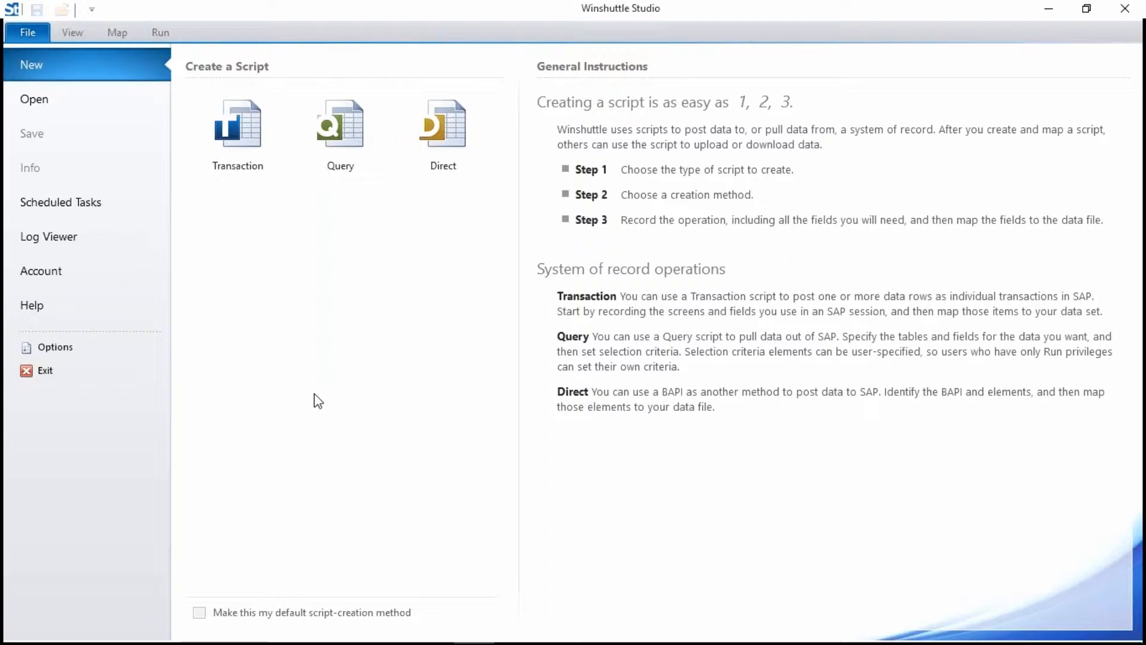
Choose to create a transaction script from an SAP recording and log on to the HF3 system
{"action": "left_click", "coordinate": [252, 141]}
{"action": "left_click", "coordinate": [264, 317]}
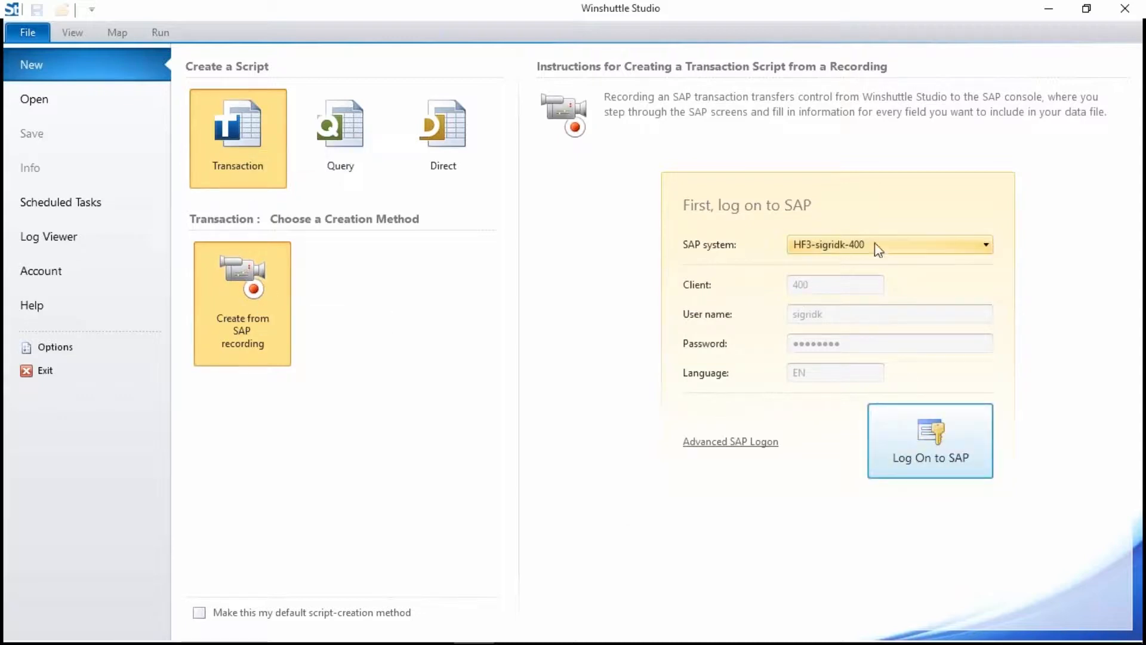
{"action": "left_click", "coordinate": [958, 454]}
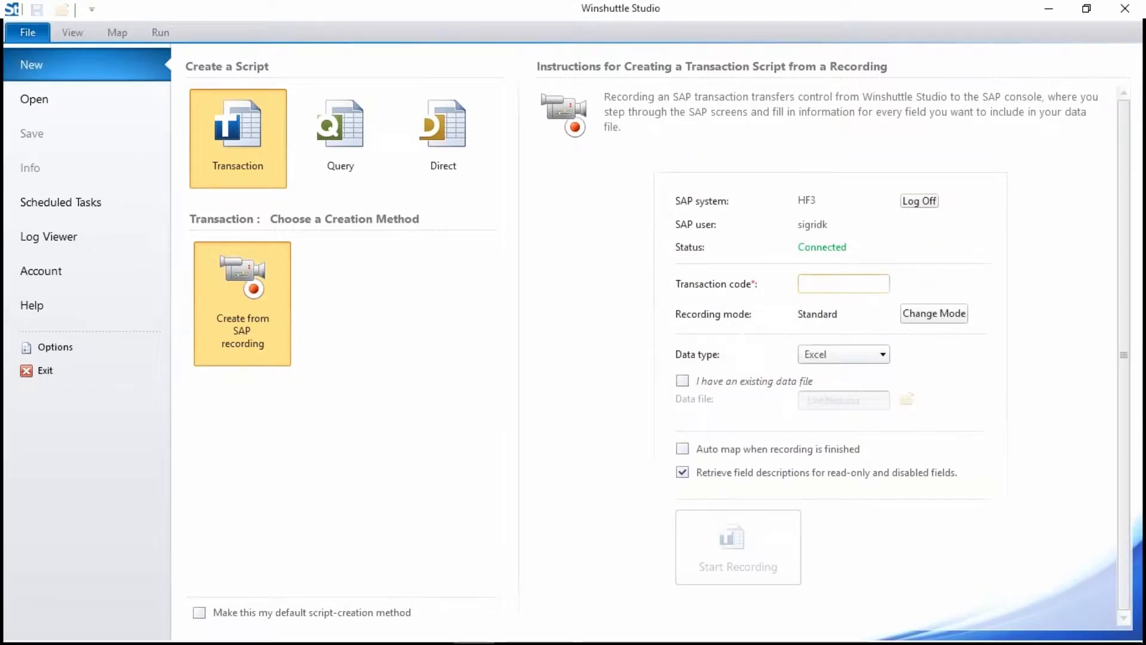
Start recording transaction bp without retrieving descriptions for read-only and disabled fields, and maximize the SAP recording window
{"action": "type", "text": "bp"}
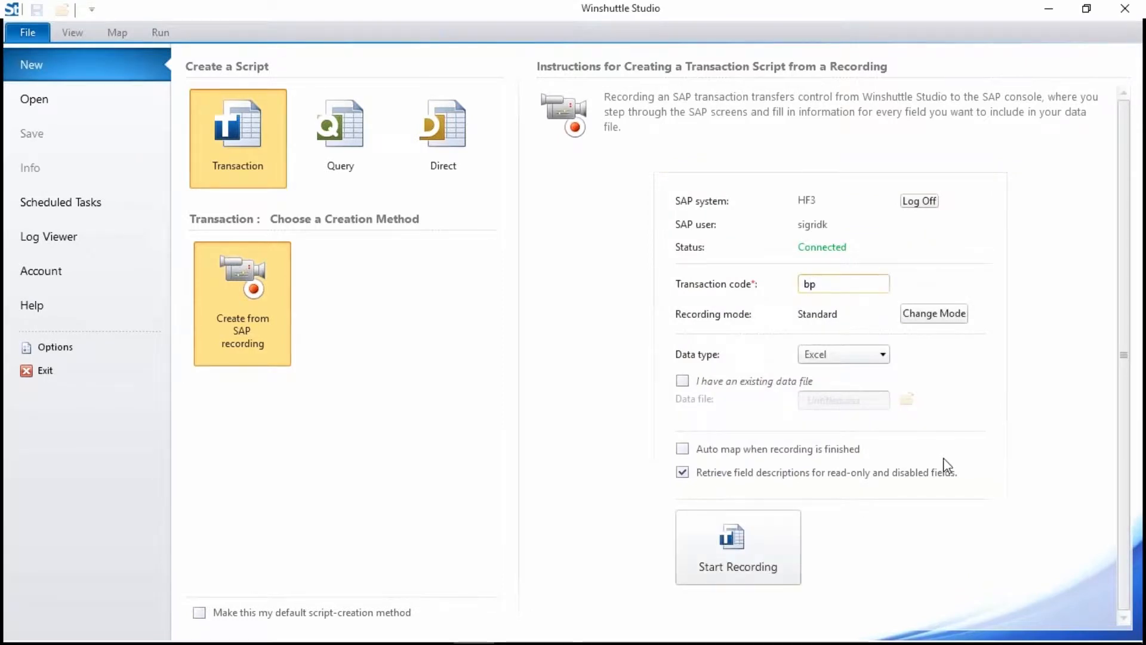
{"action": "left_click", "coordinate": [683, 472]}
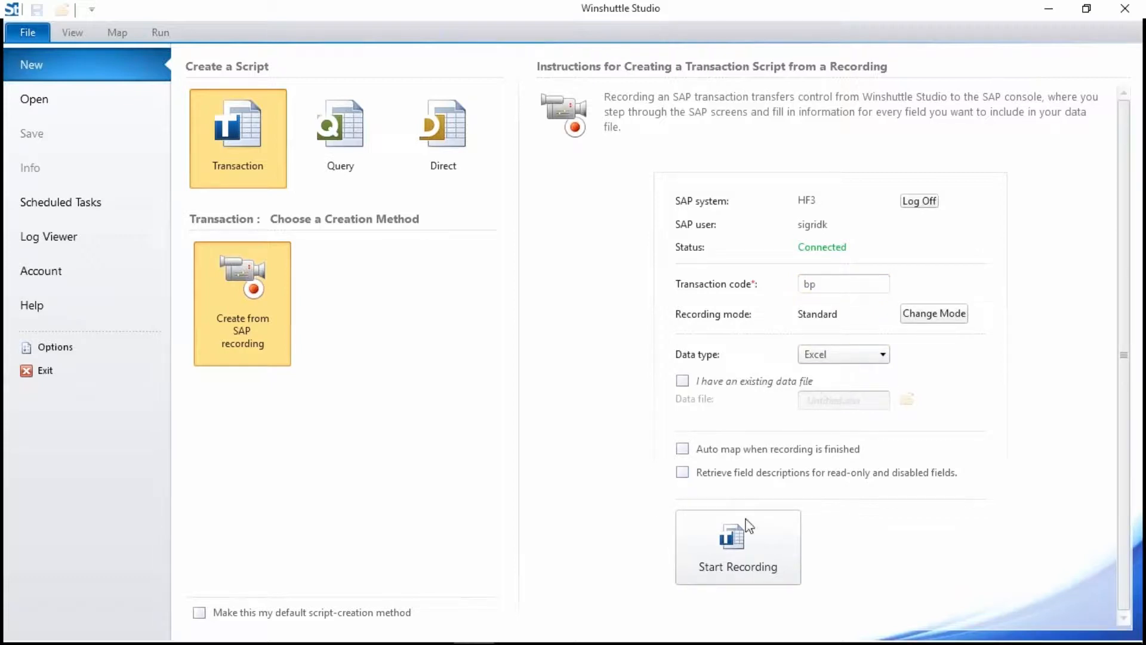
{"action": "left_click", "coordinate": [740, 550]}
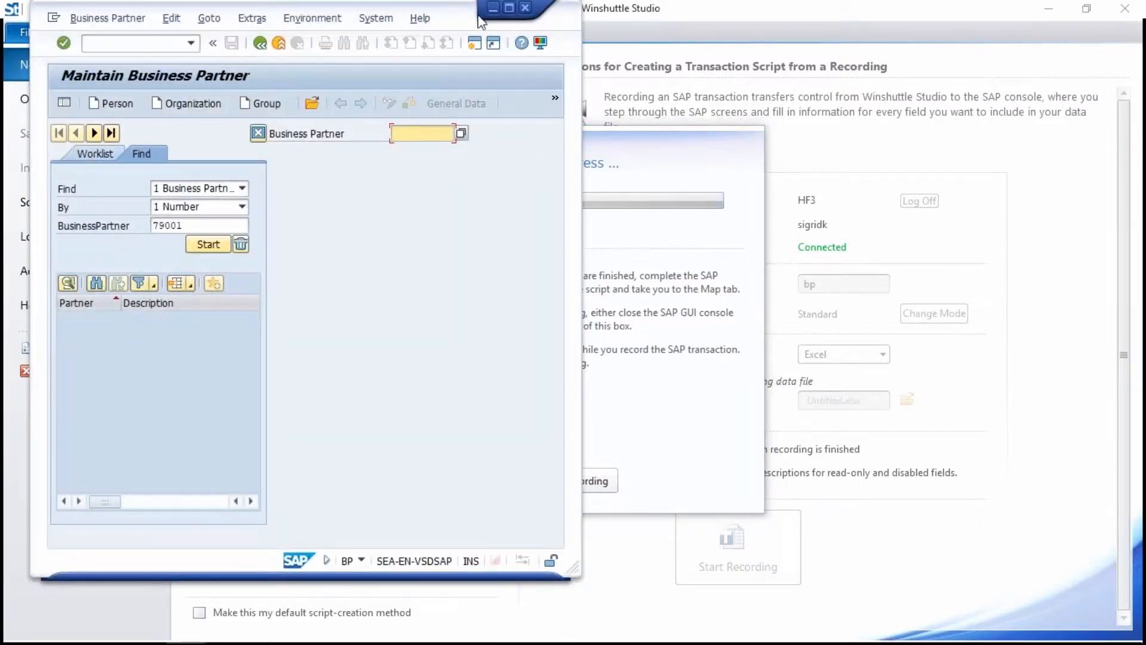
{"action": "left_click", "coordinate": [509, 8]}
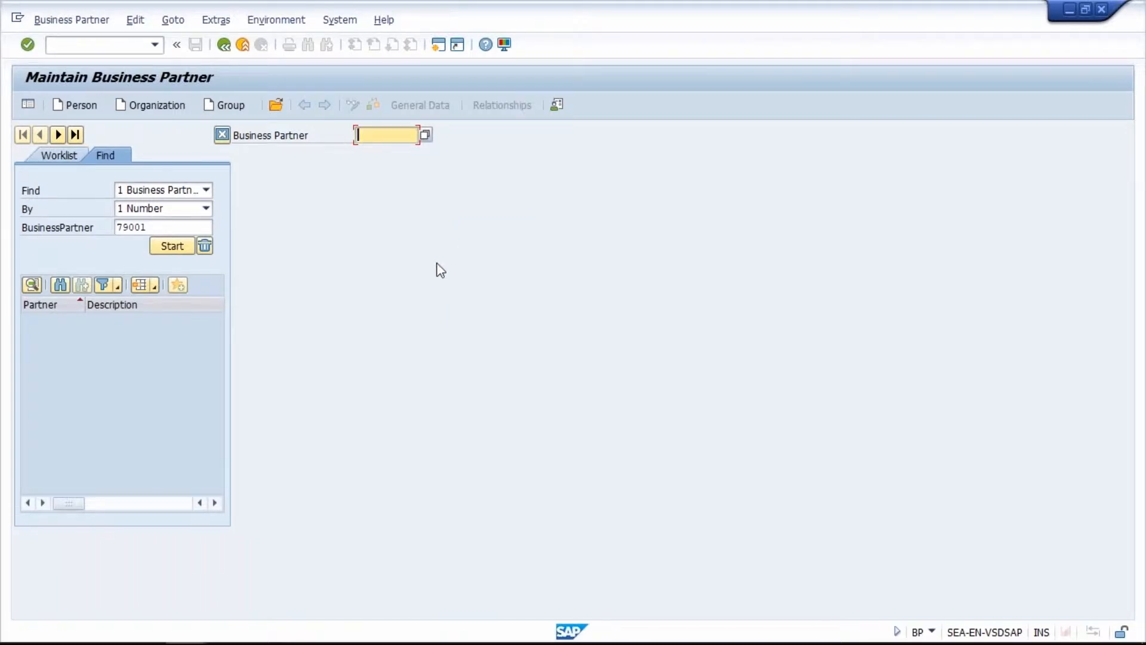
Open the ACME Industries business partner by its partner number and hide the Worklist/Find area
{"action": "left_click", "coordinate": [276, 105]}
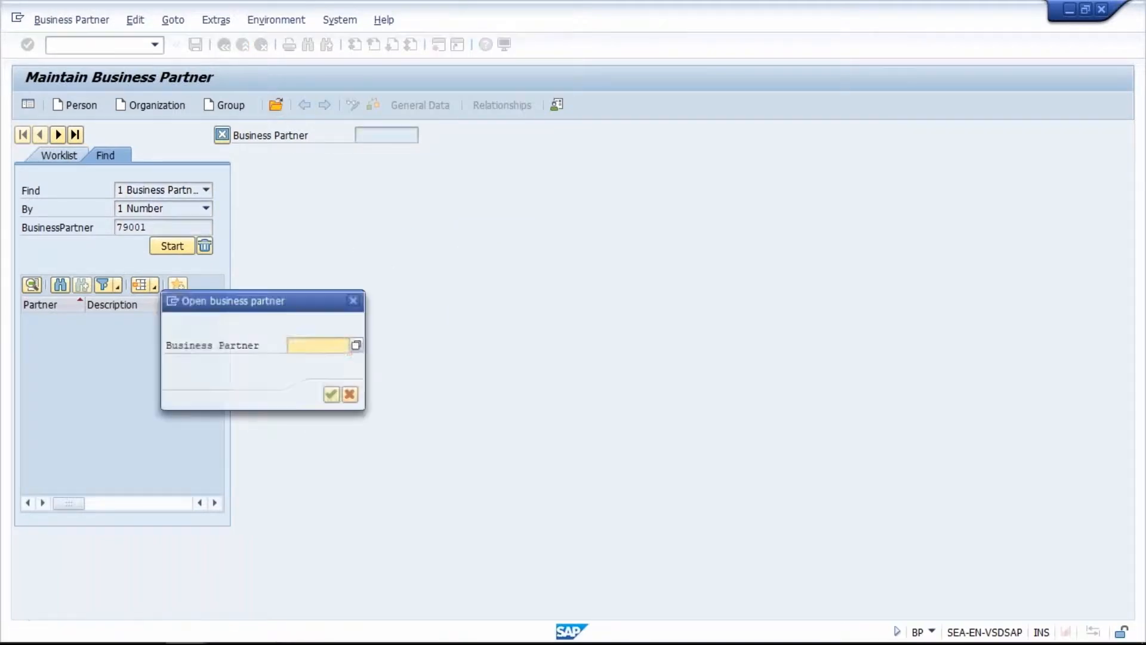
{"action": "type", "text": "79010"}
{"action": "left_click", "coordinate": [335, 397]}
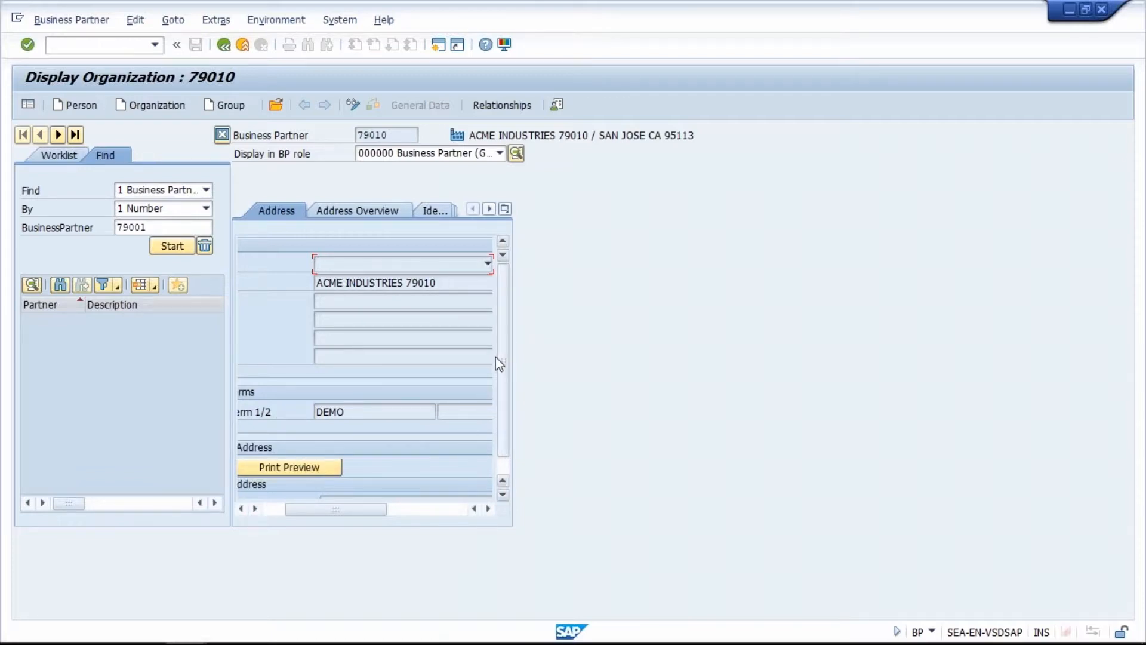
{"action": "left_click", "coordinate": [222, 136]}
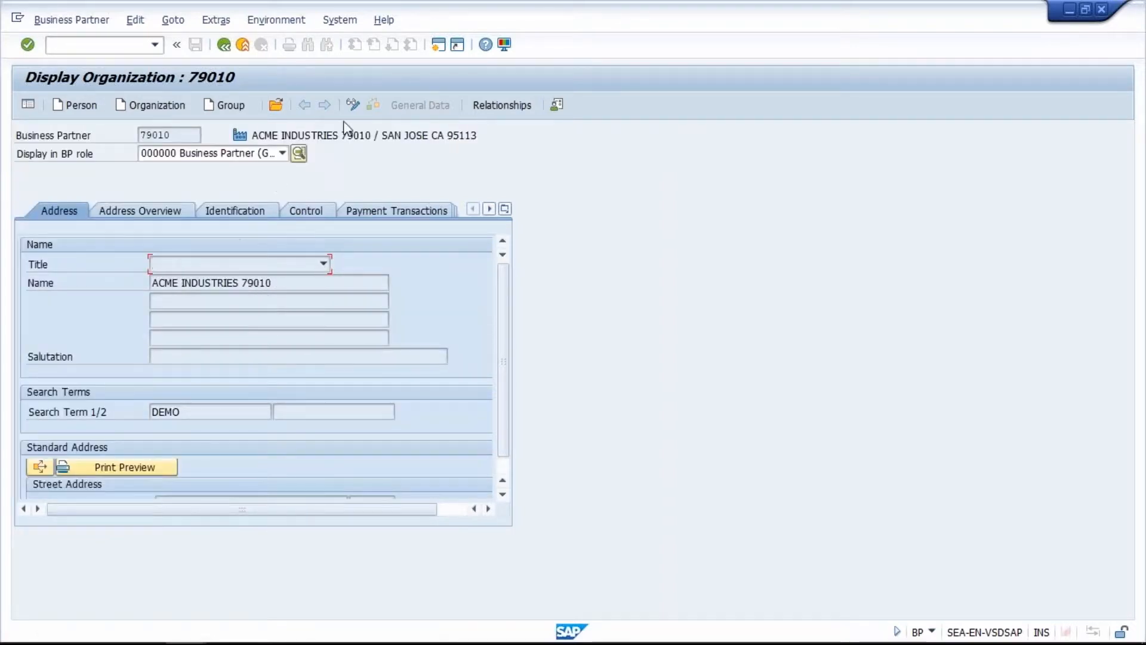
Switch the business partner to change mode and choose the role UKM000 SAP Credit Management
{"action": "left_click", "coordinate": [353, 106]}
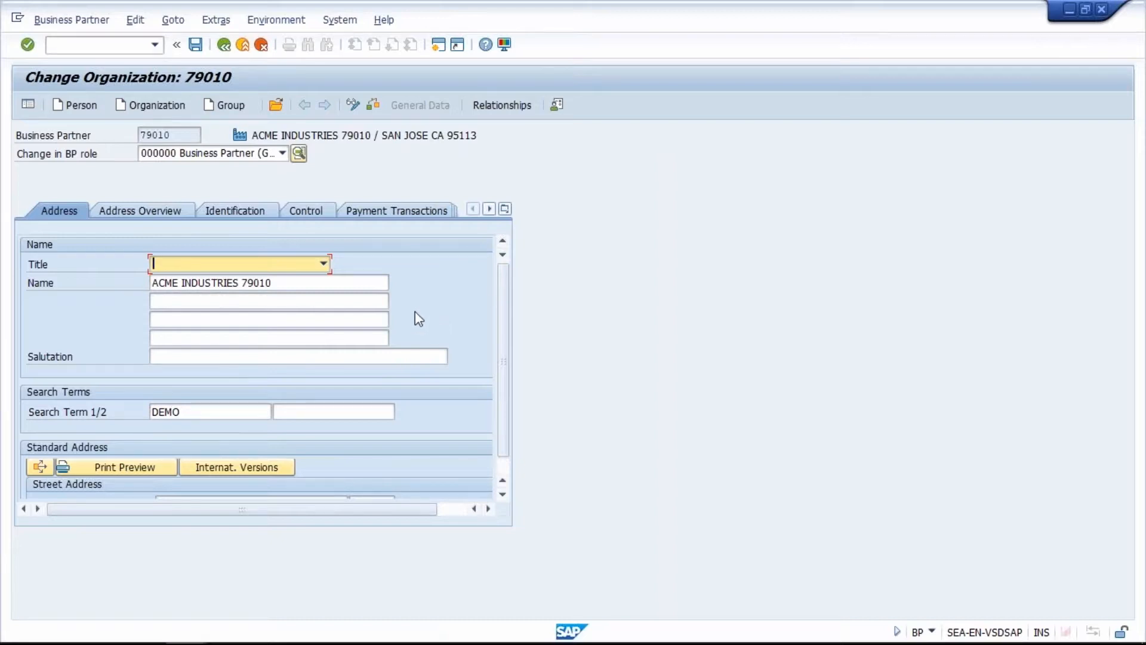
{"action": "left_click", "coordinate": [282, 153]}
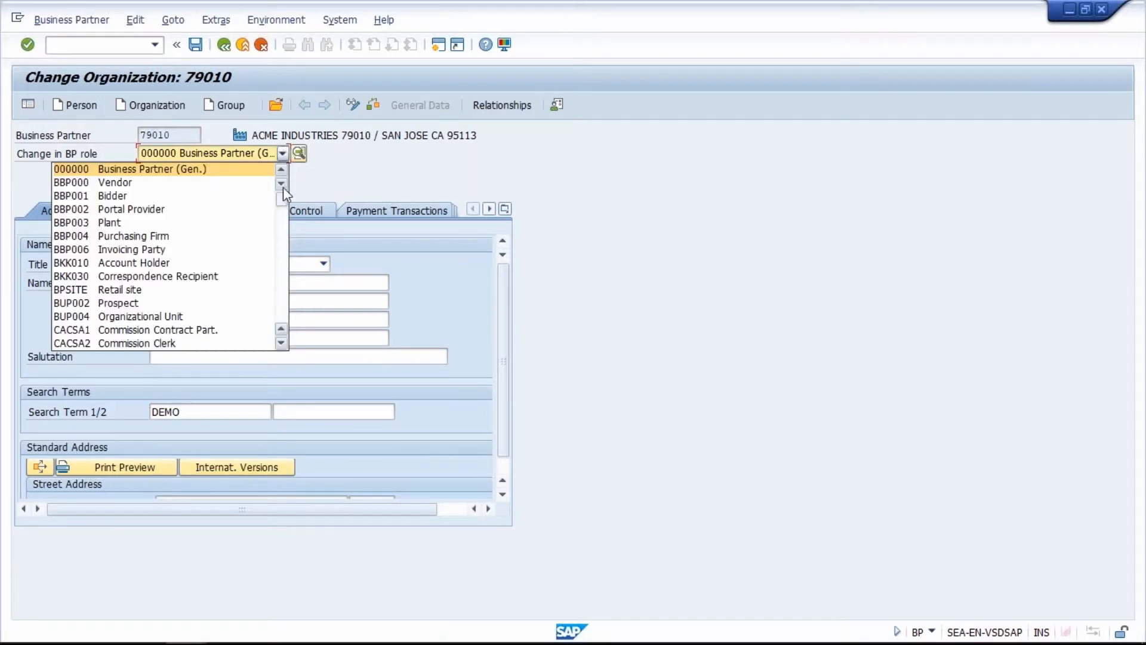
{"action": "left_click_drag", "start_coordinate": [281, 203], "coordinate": [282, 318]}
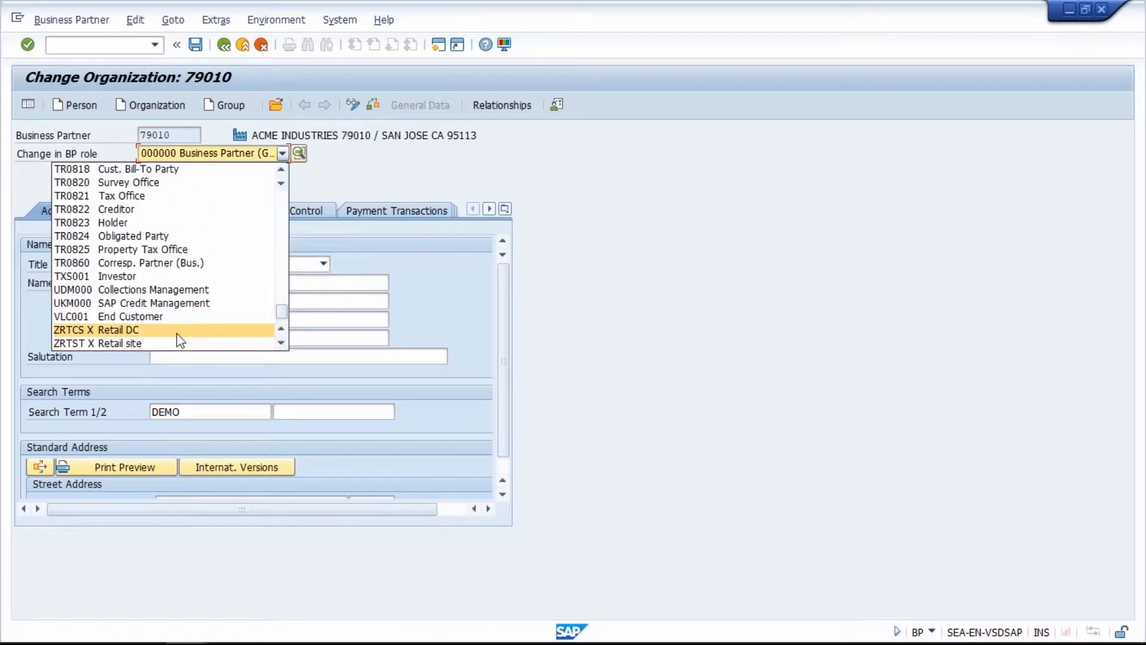
{"action": "left_click", "coordinate": [179, 303]}
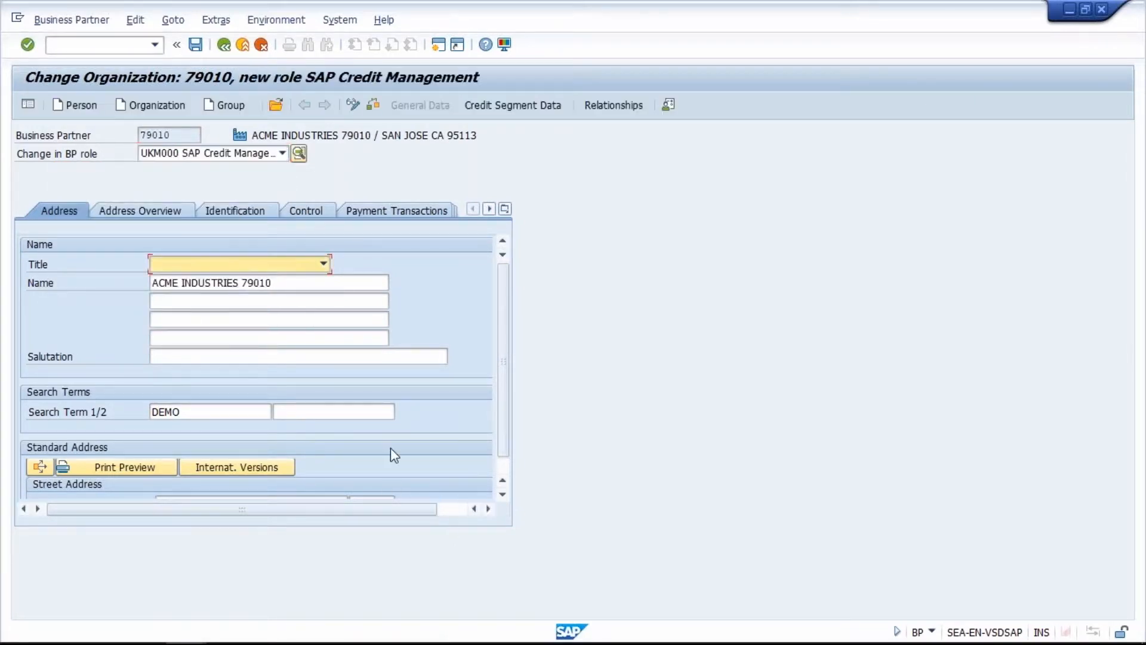
In the credit profile, set Risk Class B Low Default Risk, Check Rule 02 Credit Limit Check Only (Statistical) and Customer Group 1 Large Customers
{"action": "left_click", "coordinate": [505, 209]}
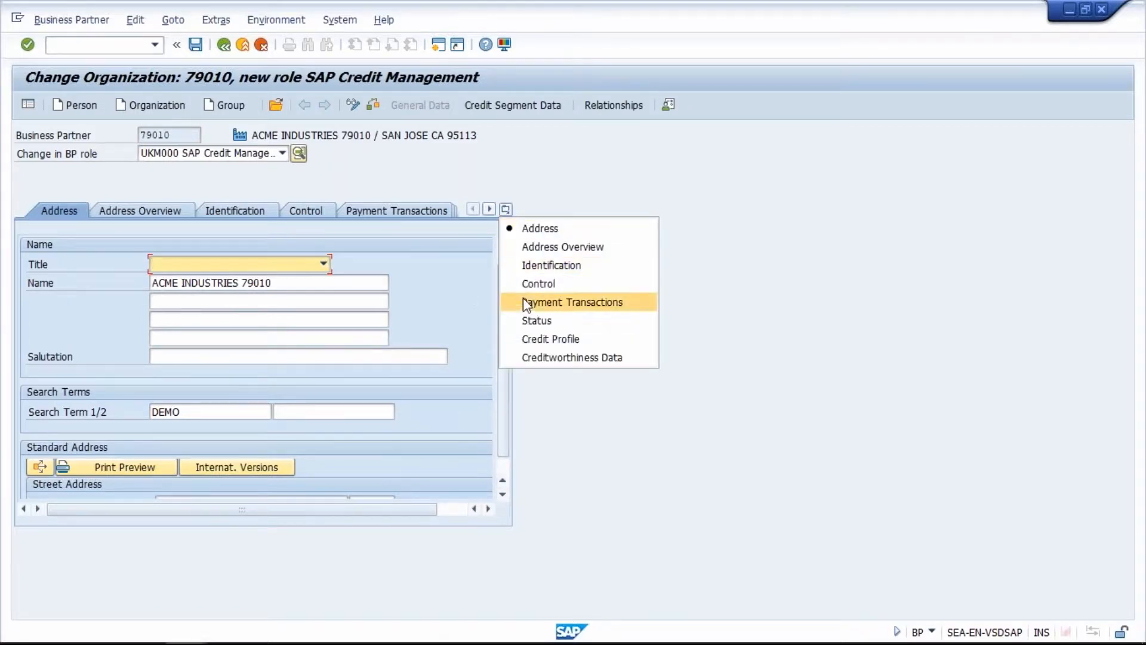
{"action": "left_click", "coordinate": [540, 339]}
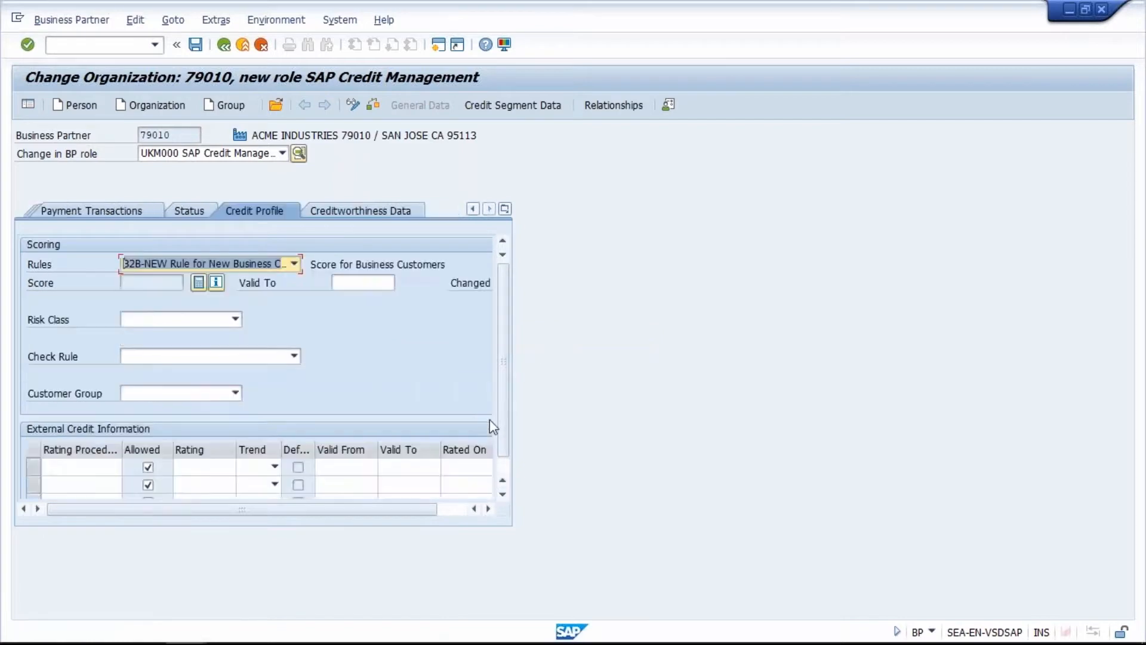
{"action": "left_click", "coordinate": [184, 320]}
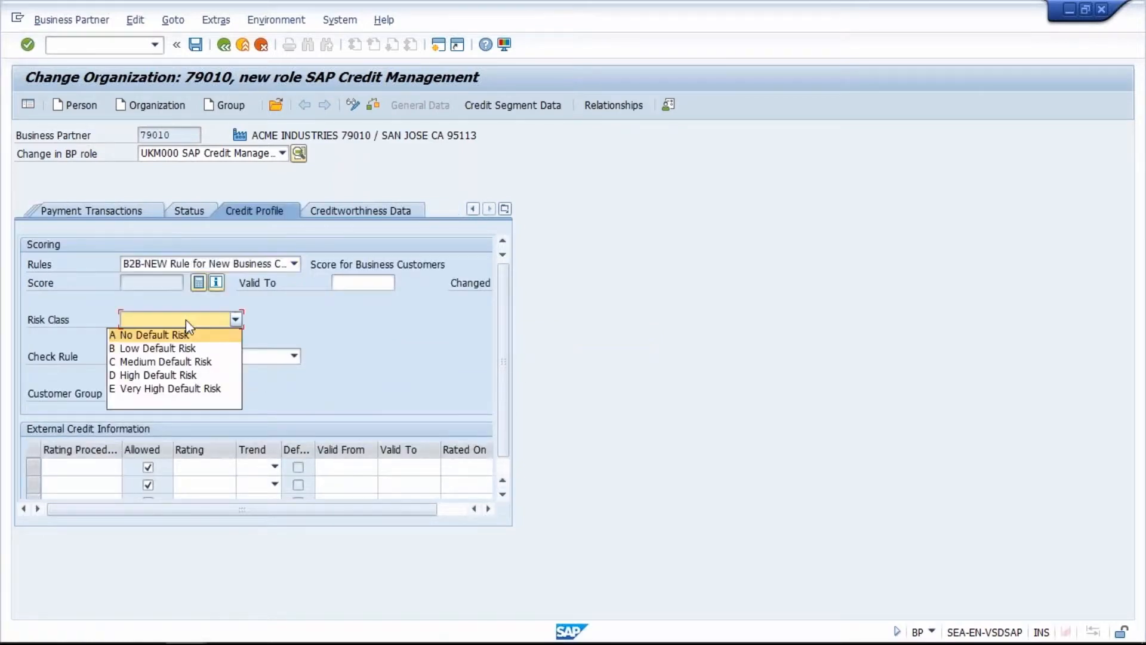
{"action": "left_click", "coordinate": [189, 348]}
{"action": "left_click", "coordinate": [195, 357]}
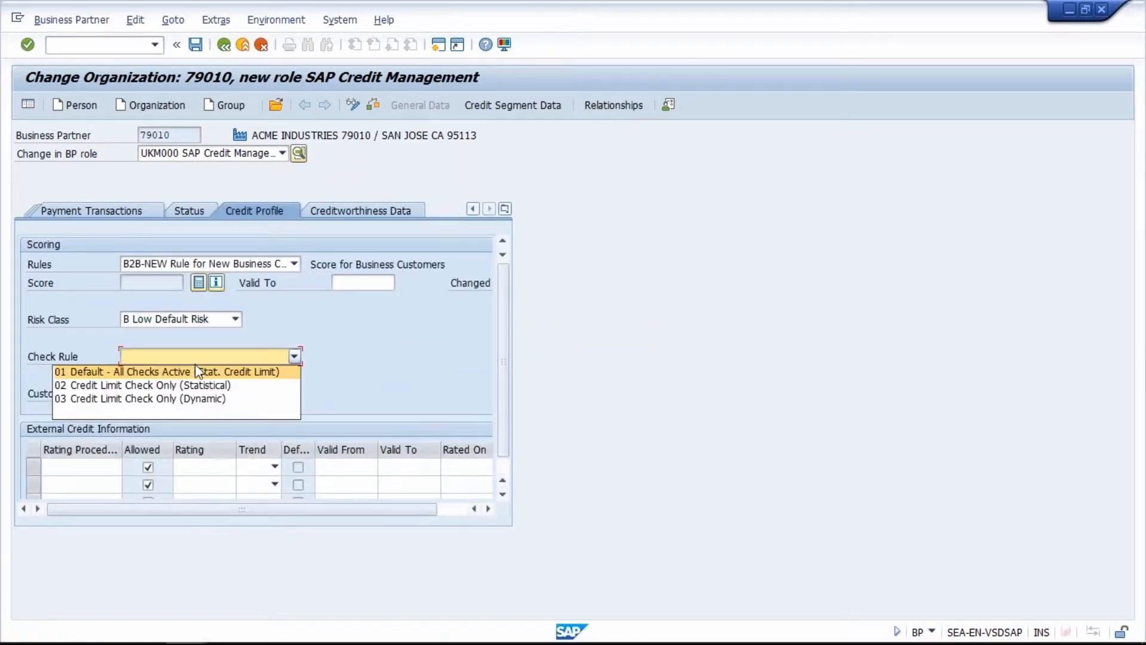
{"action": "left_click", "coordinate": [200, 386]}
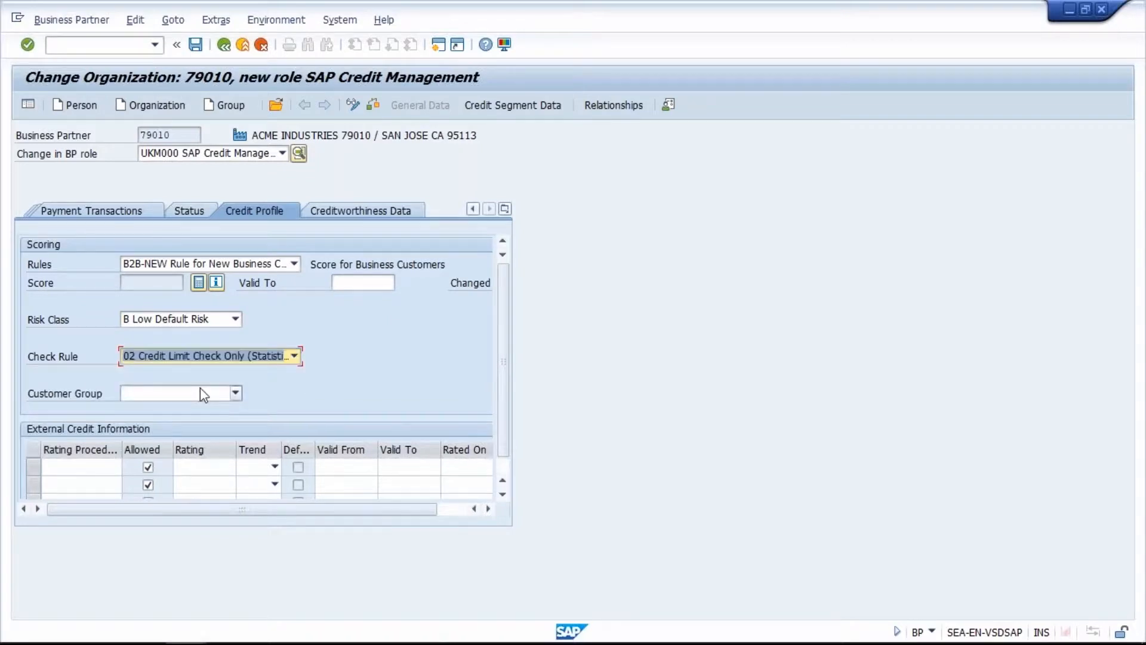
{"action": "left_click", "coordinate": [201, 391]}
{"action": "left_click", "coordinate": [203, 409]}
Add an external credit information entry with rating procedure 0CREDS, rating a and a positive trend
{"action": "left_click", "coordinate": [95, 468]}
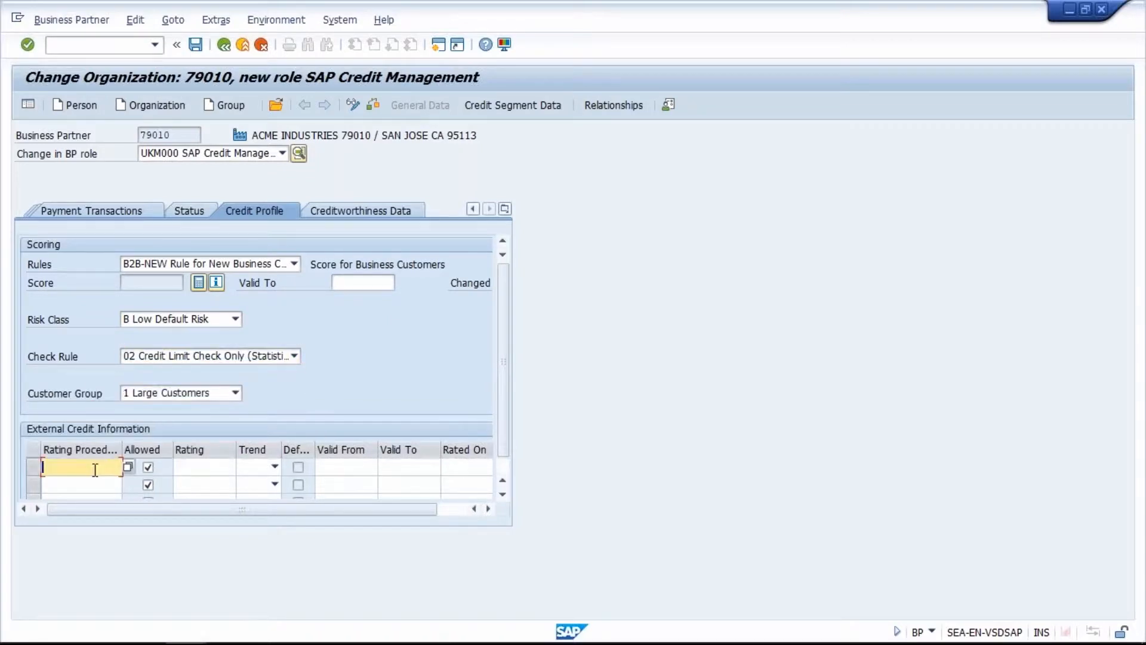
{"action": "type", "text": "0CREDS"}
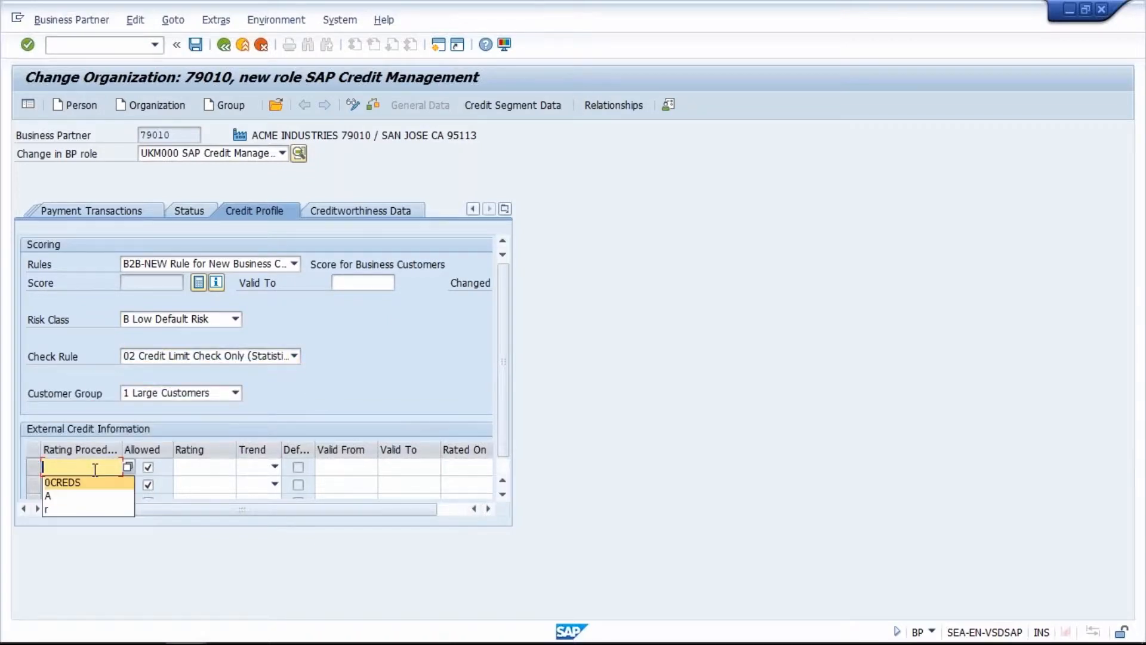
{"action": "key", "text": "Tab"}
{"action": "type", "text": "a"}
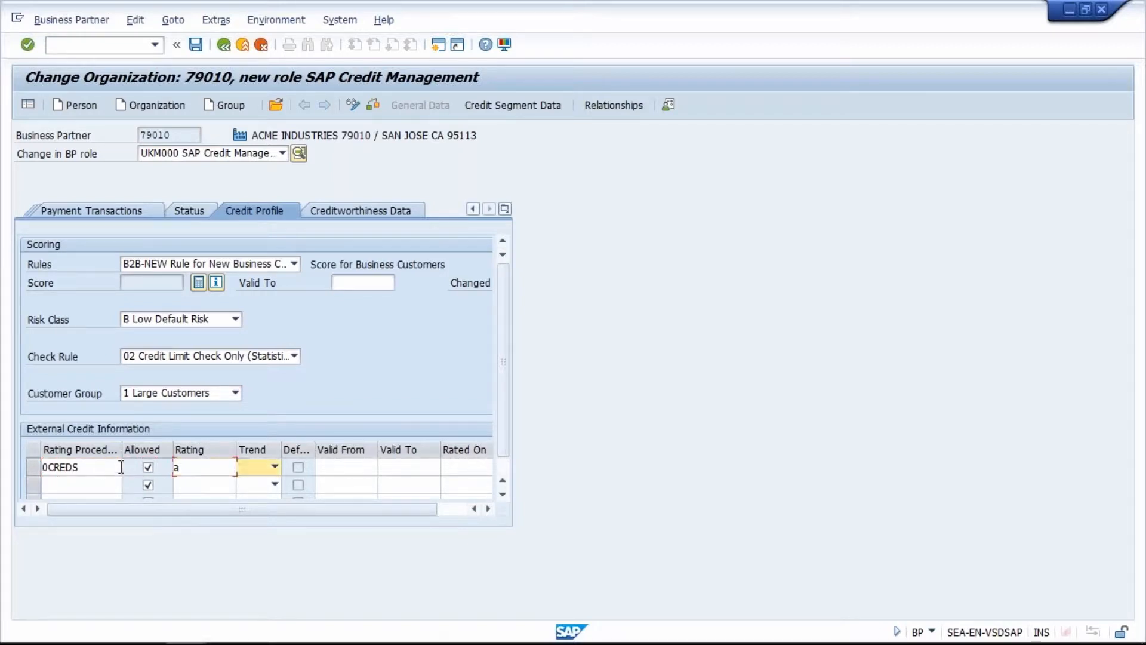
{"action": "left_click", "coordinate": [257, 469]}
{"action": "left_click", "coordinate": [253, 482]}
Set the external credit rating entry's Valid From to 8/21/2017, Valid To to 8/21/2018 and Rated On to 8/21/2017
{"action": "left_click", "coordinate": [331, 468]}
{"action": "type", "text": "8/21/2017"}
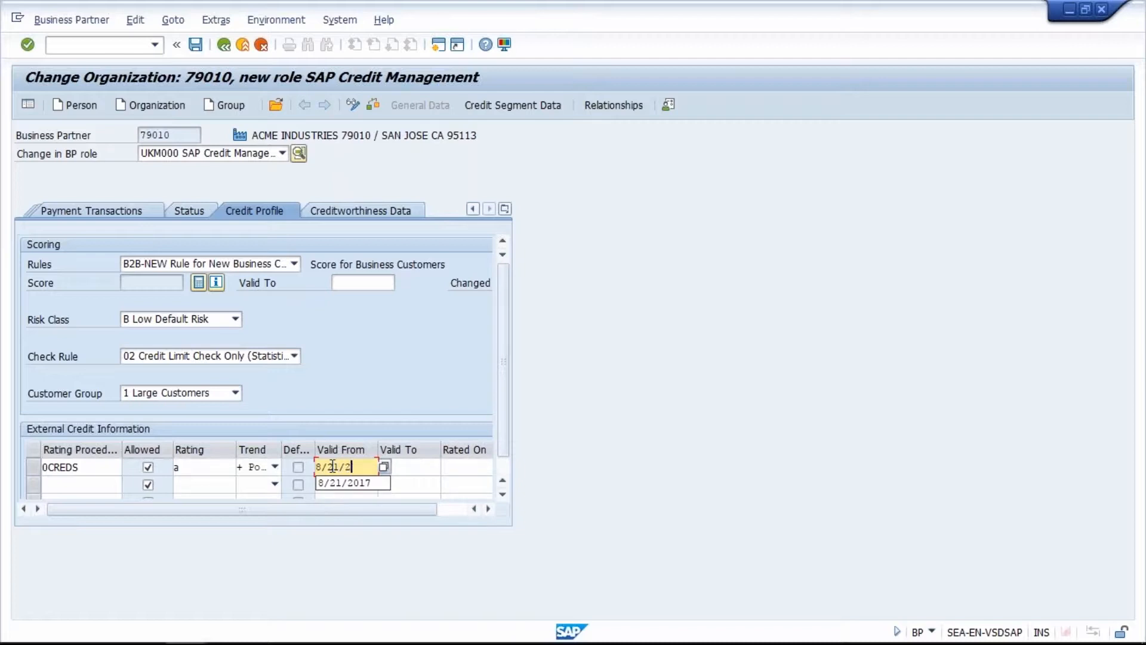
{"action": "key", "text": "Tab"}
{"action": "type", "text": "8"}
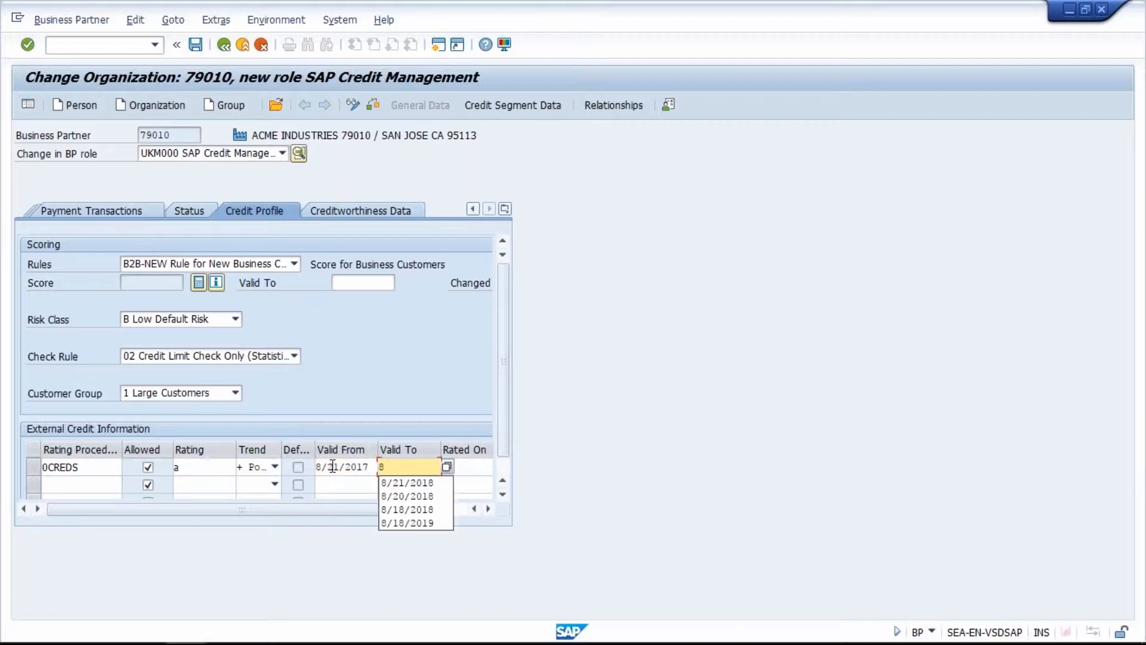
{"action": "type", "text": "/21/2018"}
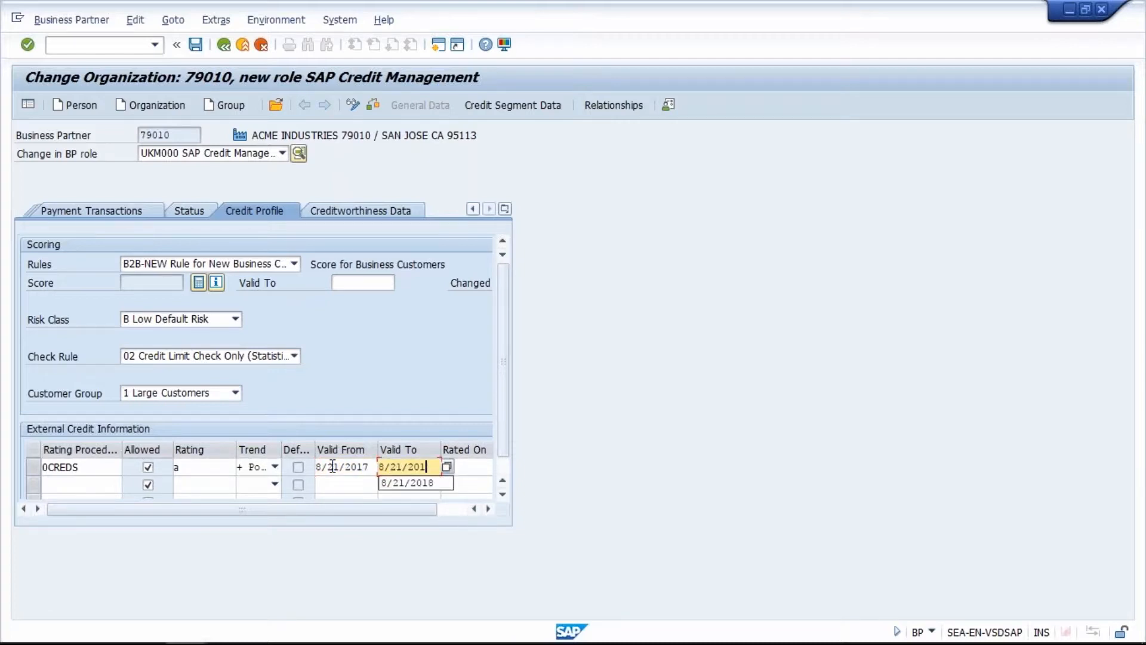
{"action": "key", "text": "Tab"}
{"action": "type", "text": "8/"}
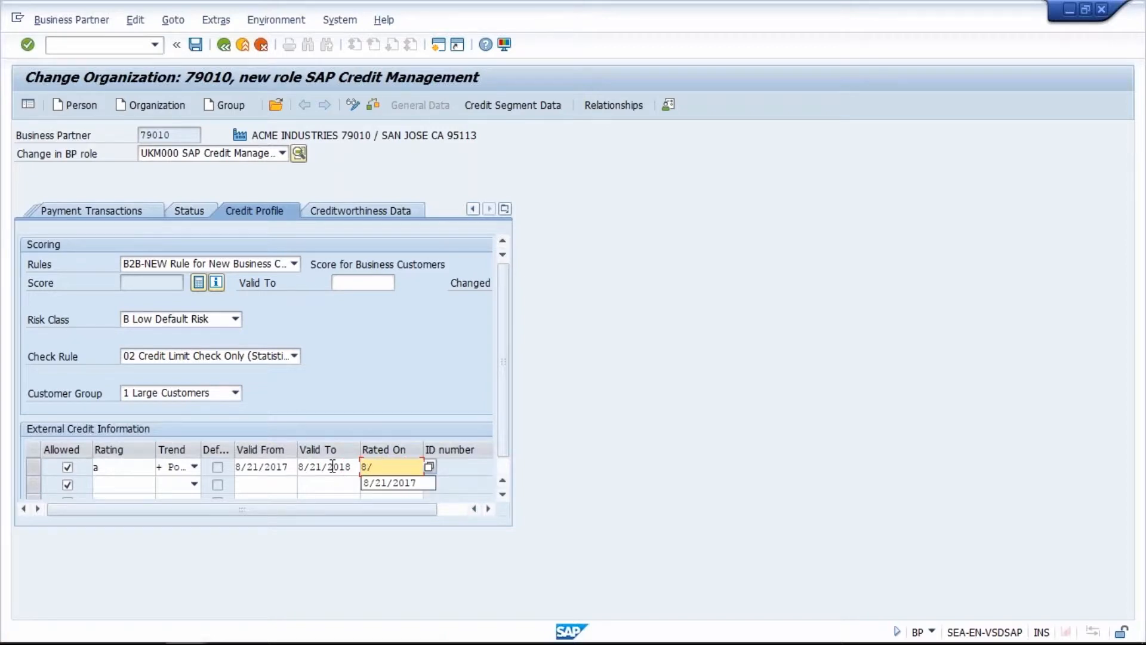
{"action": "type", "text": "21/2017"}
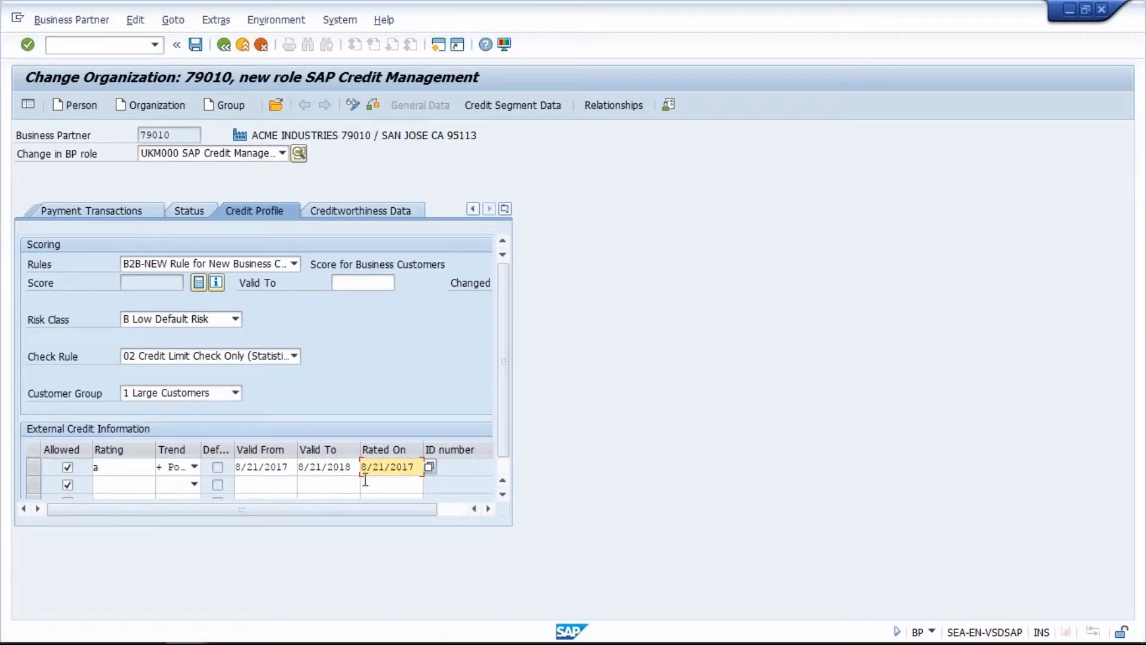
Enter the credit management note "text goes here" under Notes for Credit Data in the credit profile
{"action": "scroll", "coordinate": [504, 424], "scroll_direction": "down", "scroll_amount": 1}
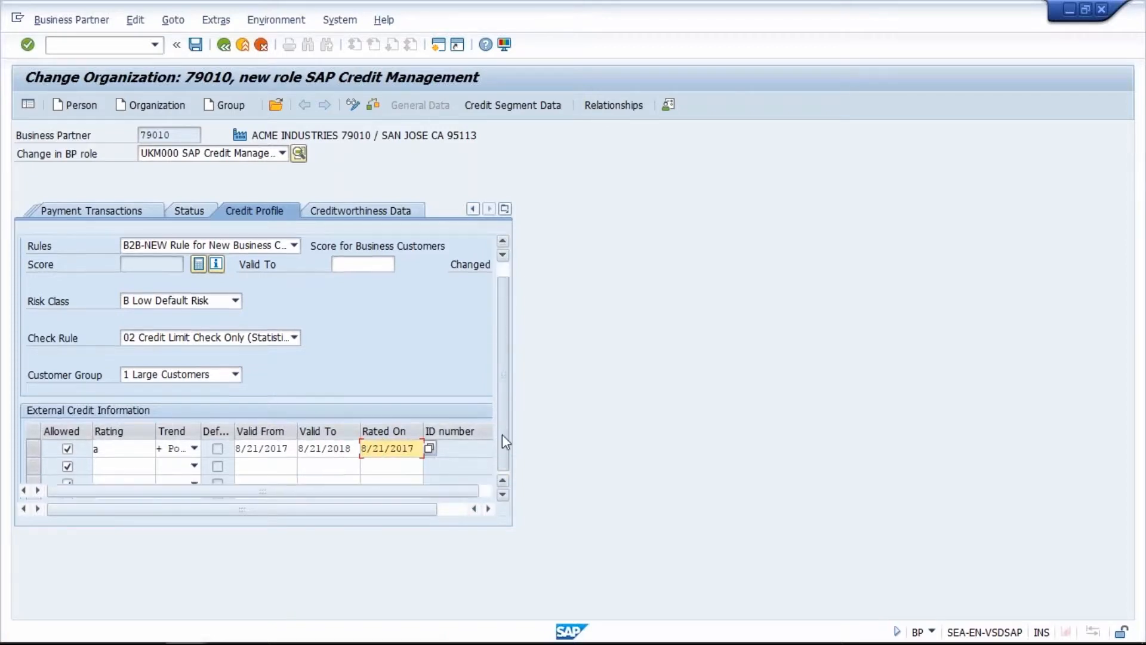
{"action": "left_click_drag", "start_coordinate": [430, 511], "coordinate": [468, 513]}
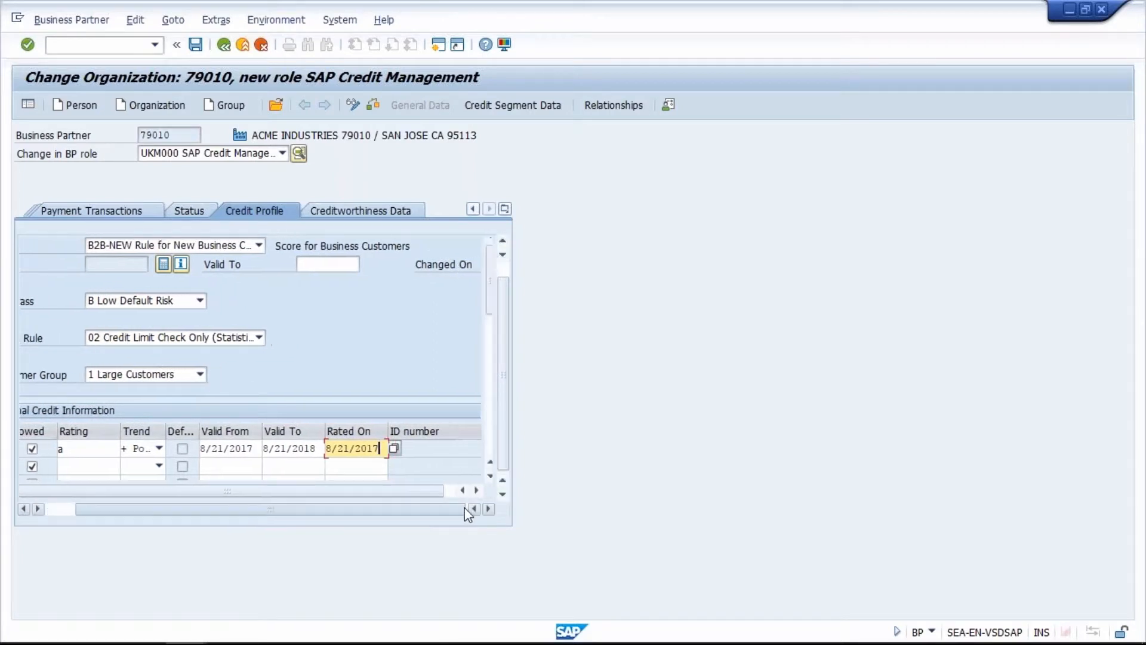
{"action": "left_click_drag", "start_coordinate": [489, 288], "coordinate": [492, 369]}
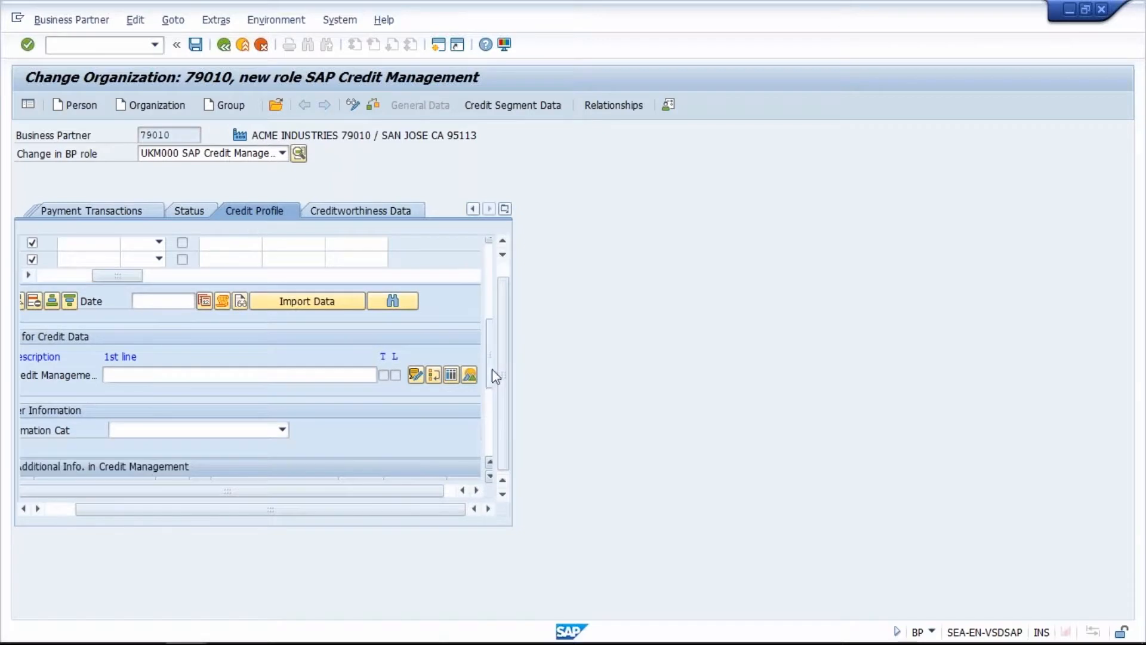
{"action": "left_click_drag", "start_coordinate": [372, 507], "coordinate": [306, 501]}
{"action": "left_click", "coordinate": [337, 373]}
{"action": "type", "text": "text goe"}
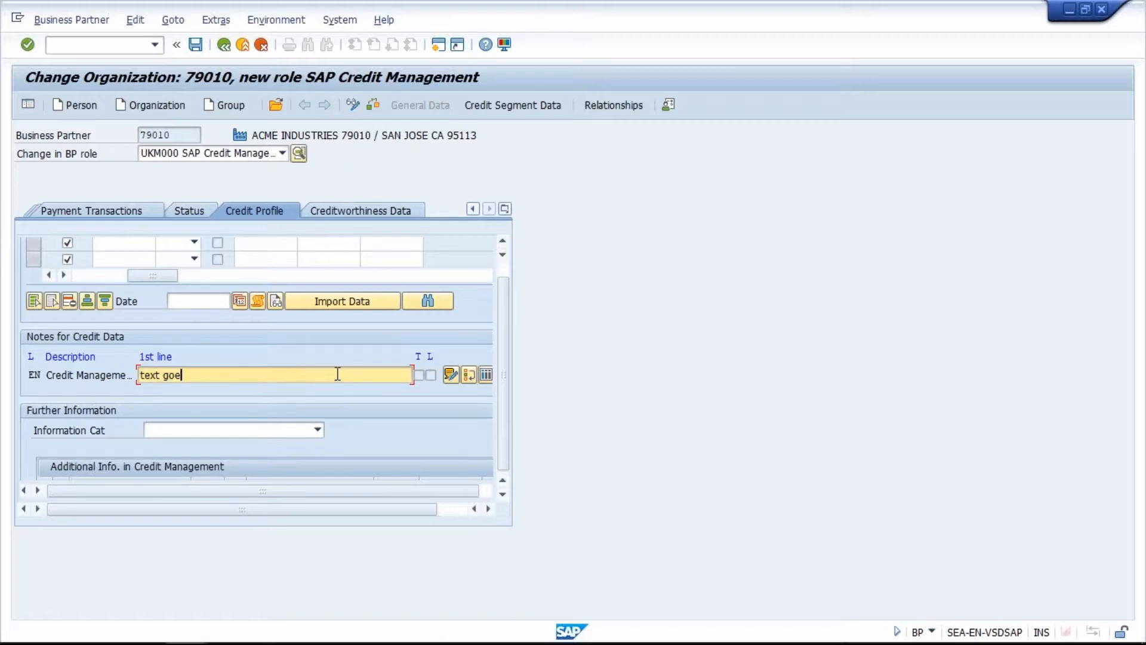
{"action": "type", "text": "s here"}
Open the credit segment data and choose credit segment 0000 Main Credit Segment
{"action": "left_click", "coordinate": [491, 509]}
{"action": "left_click", "coordinate": [491, 510]}
{"action": "left_click", "coordinate": [491, 510]}
{"action": "left_click", "coordinate": [491, 509]}
{"action": "left_click", "coordinate": [491, 509]}
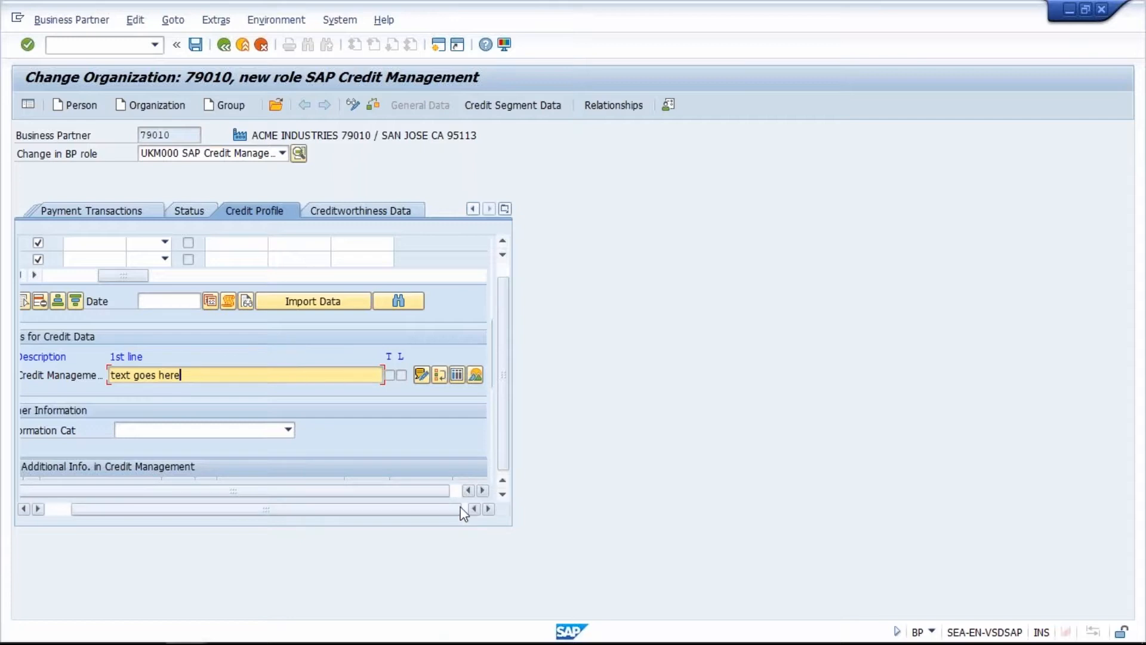
{"action": "left_click", "coordinate": [509, 111]}
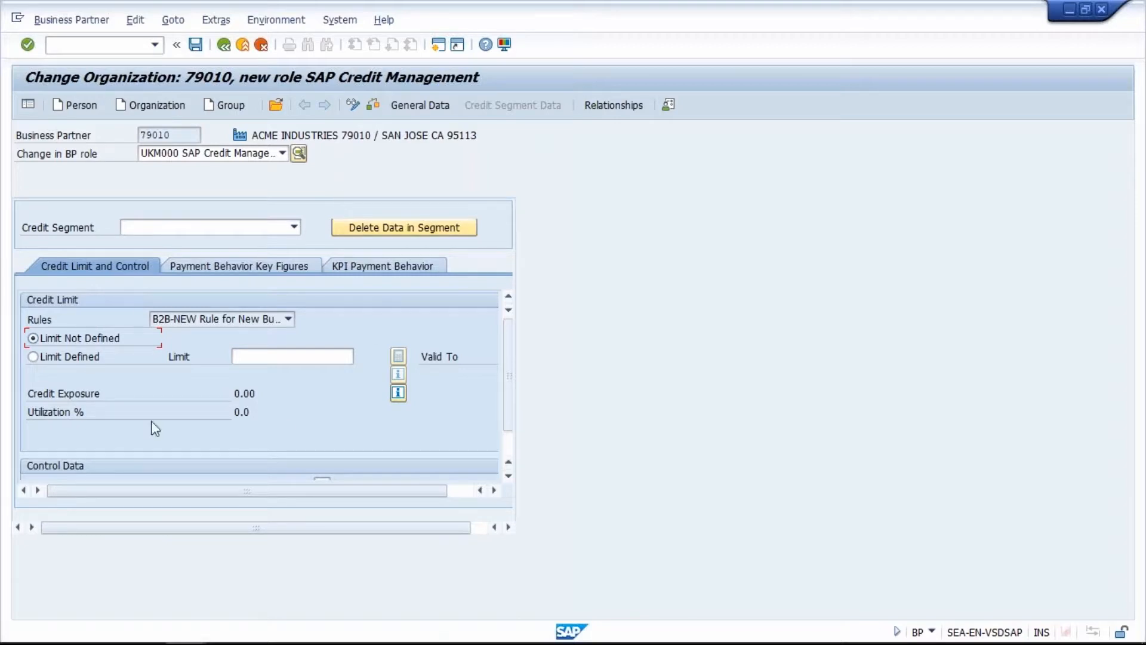
{"action": "left_click", "coordinate": [142, 225]}
{"action": "left_click", "coordinate": [143, 242]}
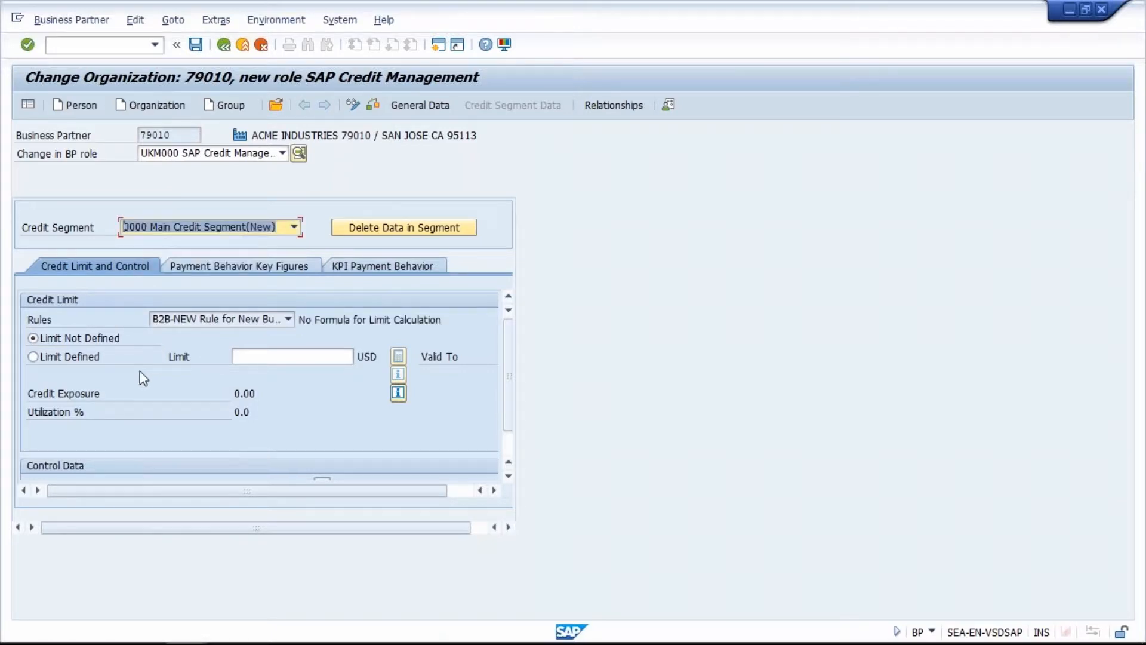
Define a credit limit of 150000 USD for the main credit segment, valid to 8/21/2018
{"action": "left_click", "coordinate": [60, 356]}
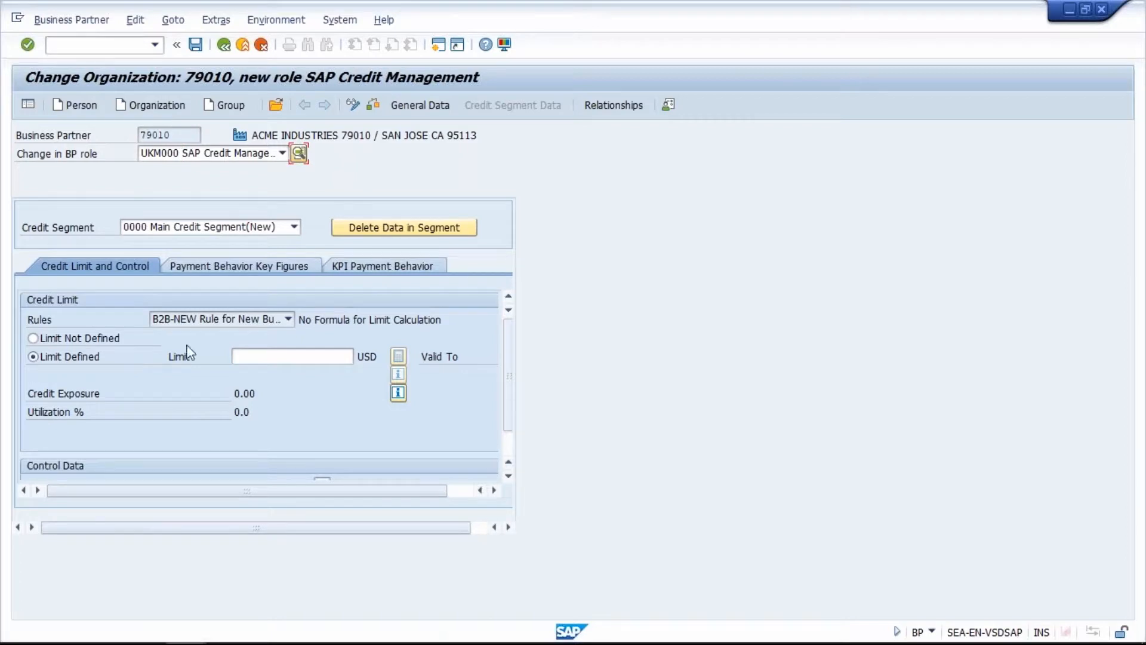
{"action": "left_click", "coordinate": [249, 358]}
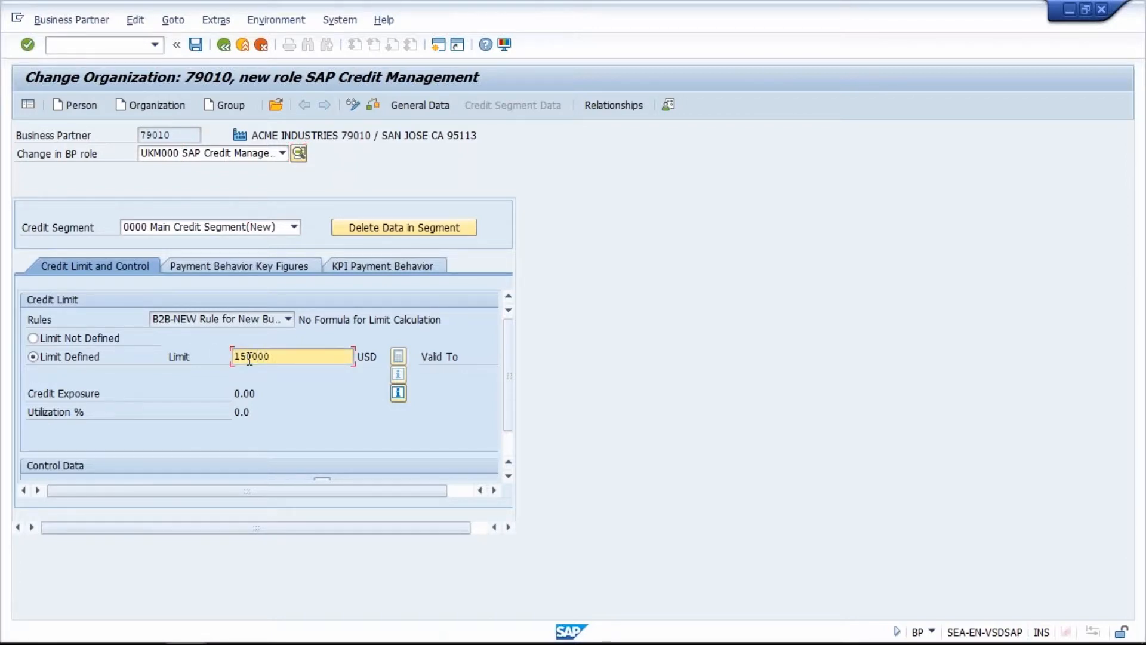
{"action": "key", "text": "Tab"}
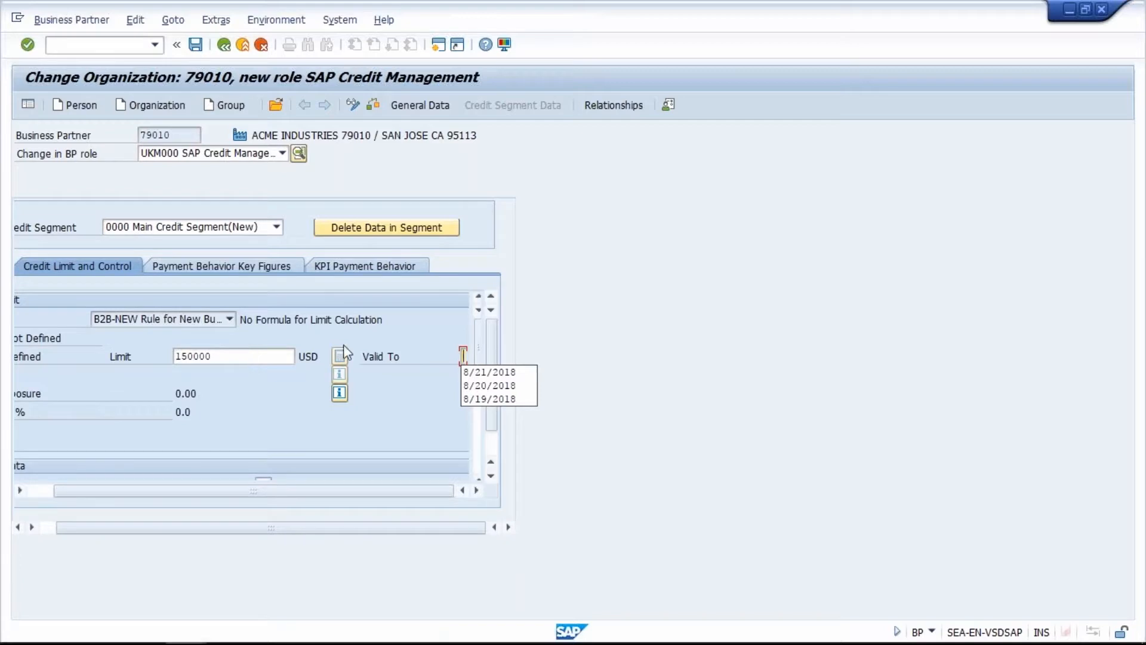
{"action": "left_click", "coordinate": [475, 371]}
Examine the credit segment's control data, further information and additional credit management information
{"action": "left_click_drag", "start_coordinate": [344, 492], "coordinate": [277, 488]}
{"action": "left_click_drag", "start_coordinate": [376, 494], "coordinate": [405, 494]}
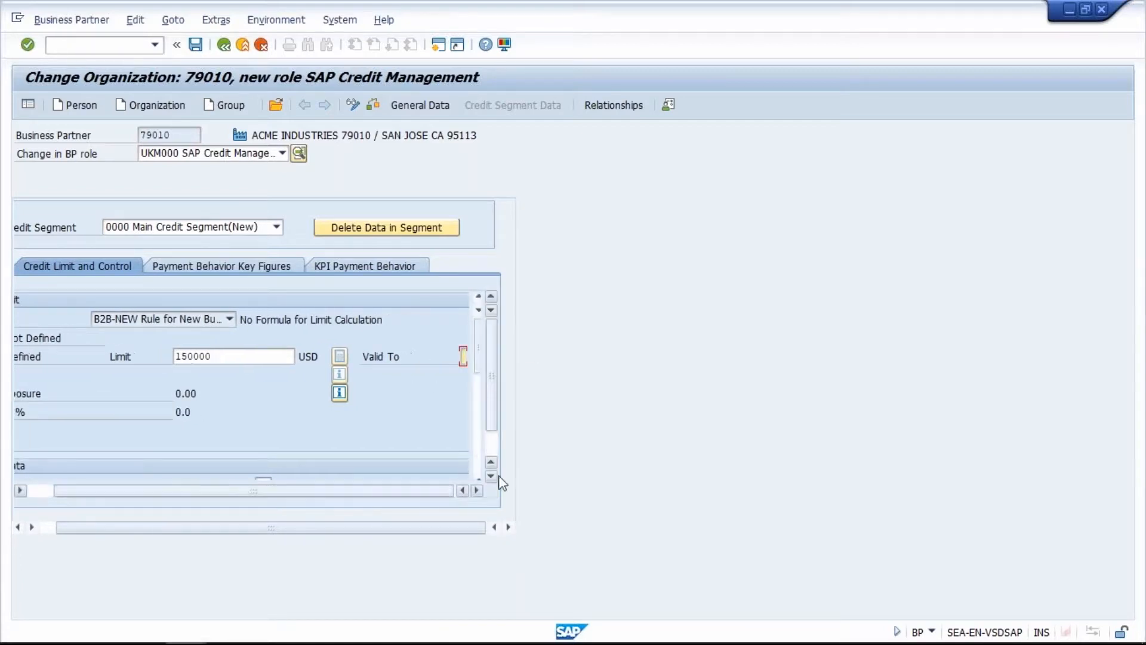
{"action": "left_click_drag", "start_coordinate": [477, 358], "coordinate": [478, 384]}
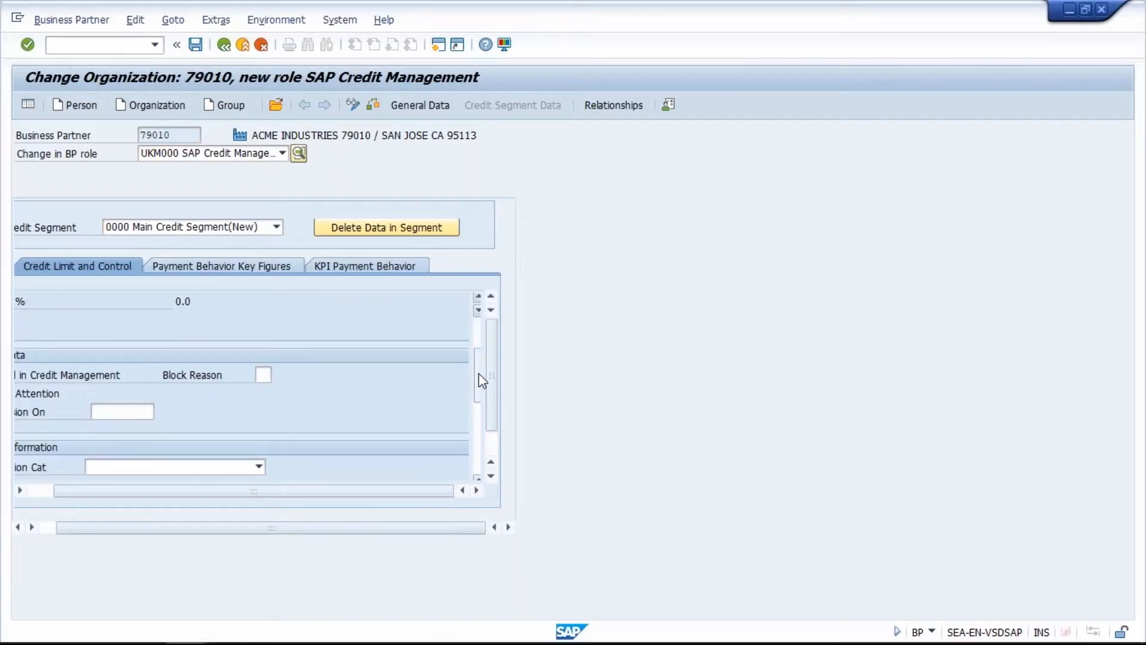
{"action": "left_click_drag", "start_coordinate": [413, 494], "coordinate": [407, 496]}
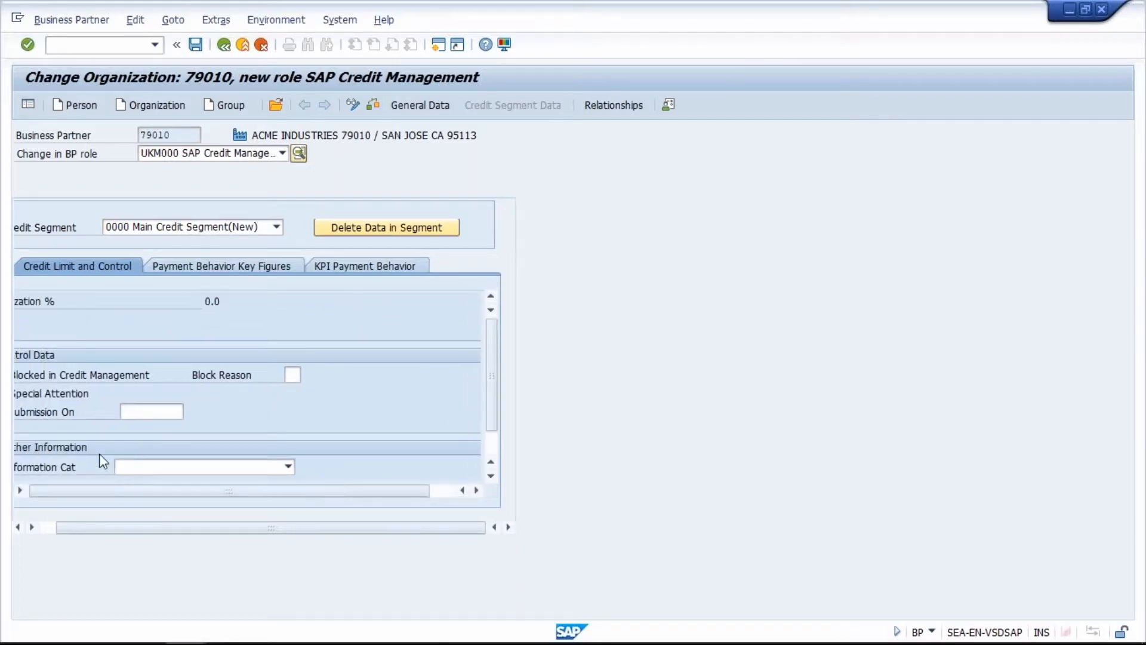
{"action": "scroll", "coordinate": [168, 448], "scroll_direction": "down", "scroll_amount": 1}
{"action": "scroll", "coordinate": [167, 448], "scroll_direction": "down", "scroll_amount": 1}
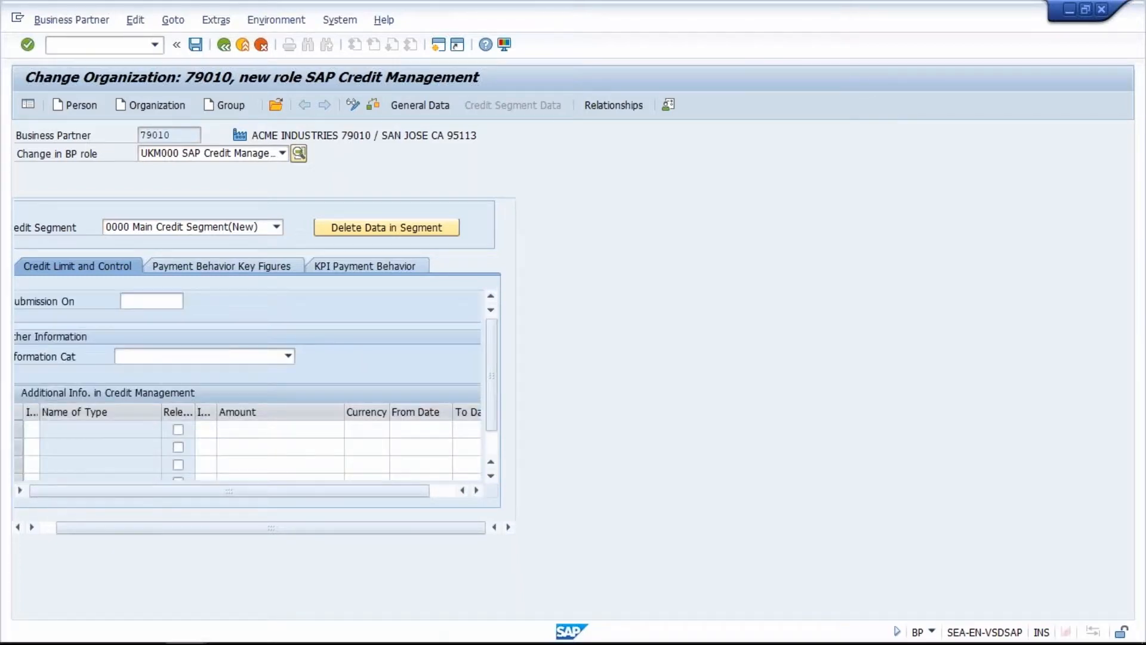
{"action": "scroll", "coordinate": [358, 425], "scroll_direction": "down", "scroll_amount": 4}
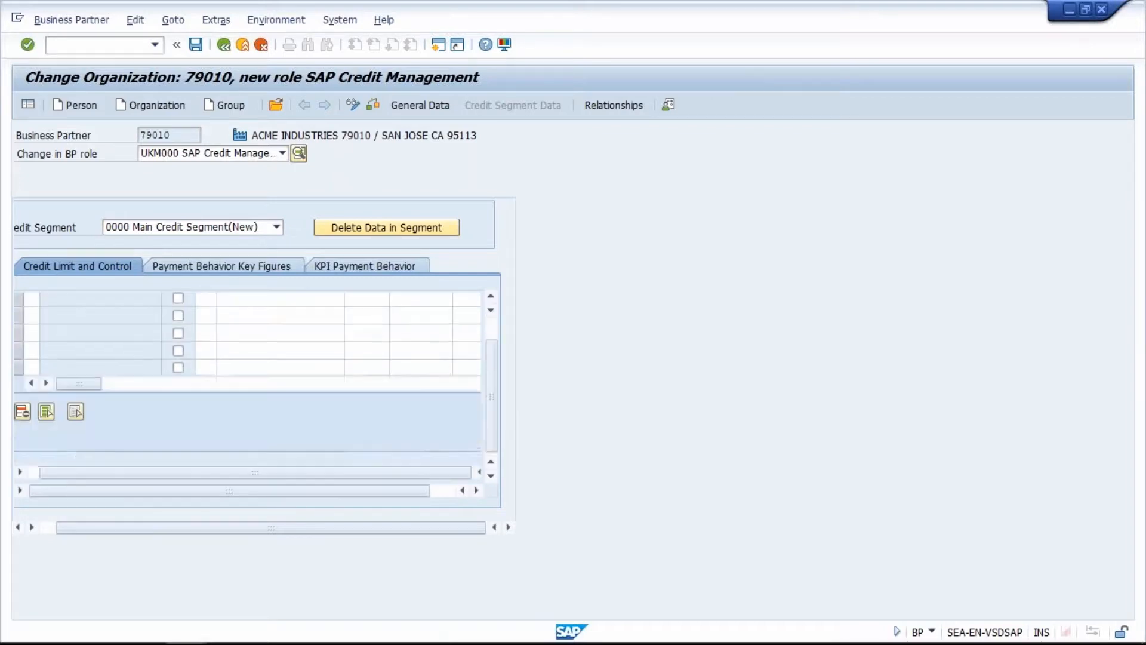
{"action": "scroll", "coordinate": [358, 358], "scroll_direction": "up", "scroll_amount": 8}
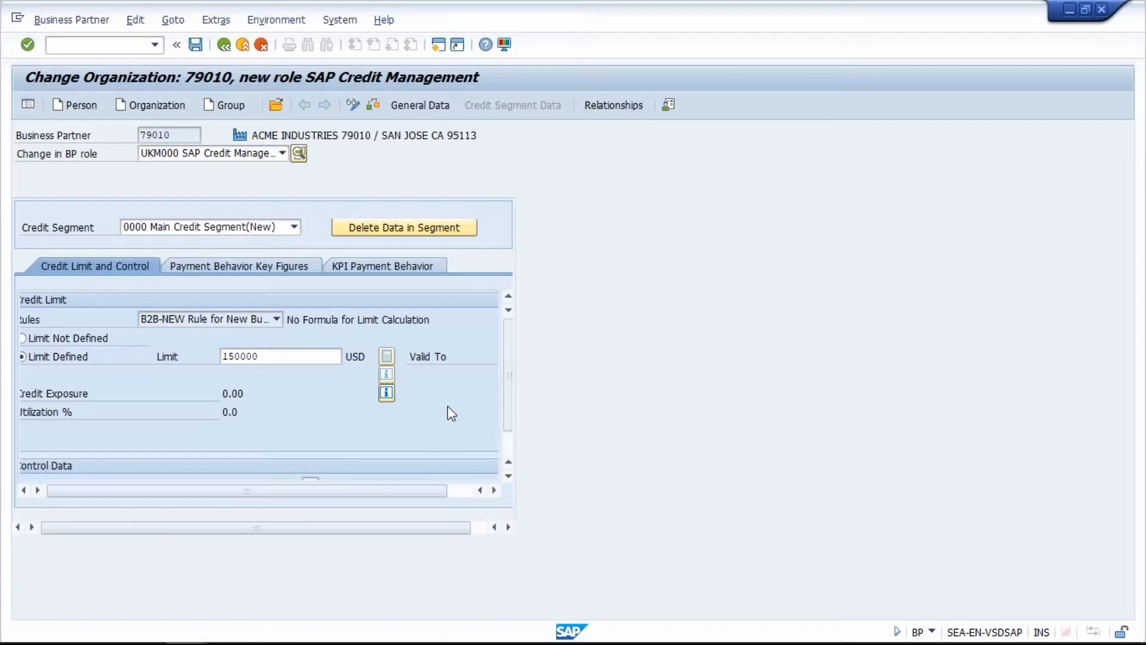
Return to the Address section of the general data, save the business partner and exit the transaction
{"action": "left_click", "coordinate": [424, 107]}
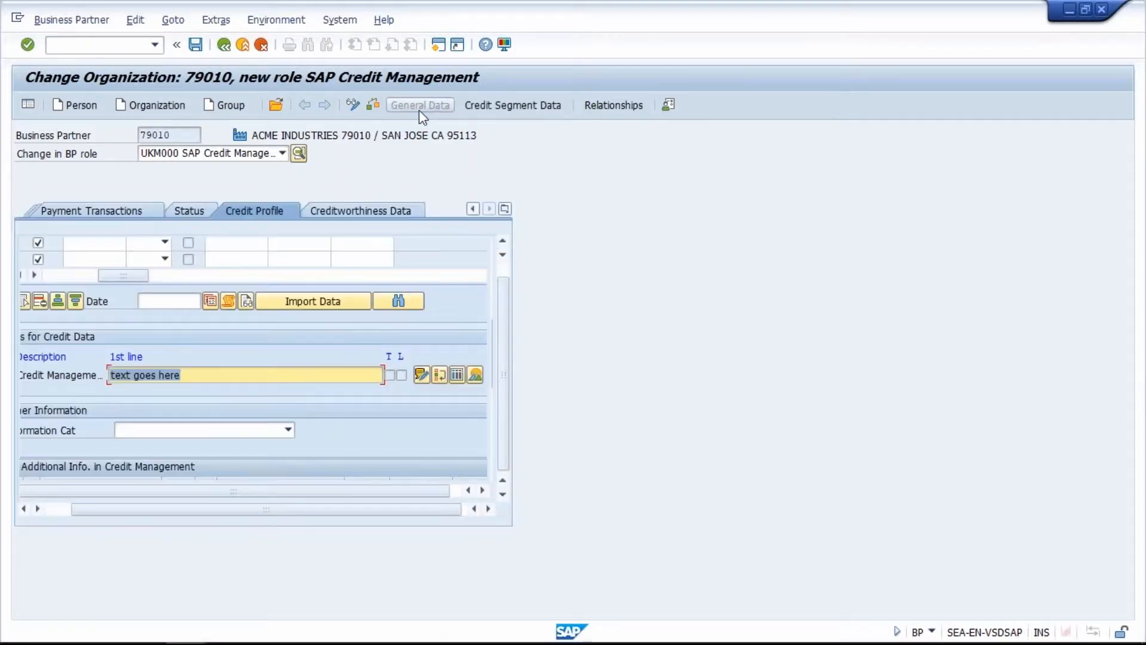
{"action": "left_click", "coordinate": [506, 210]}
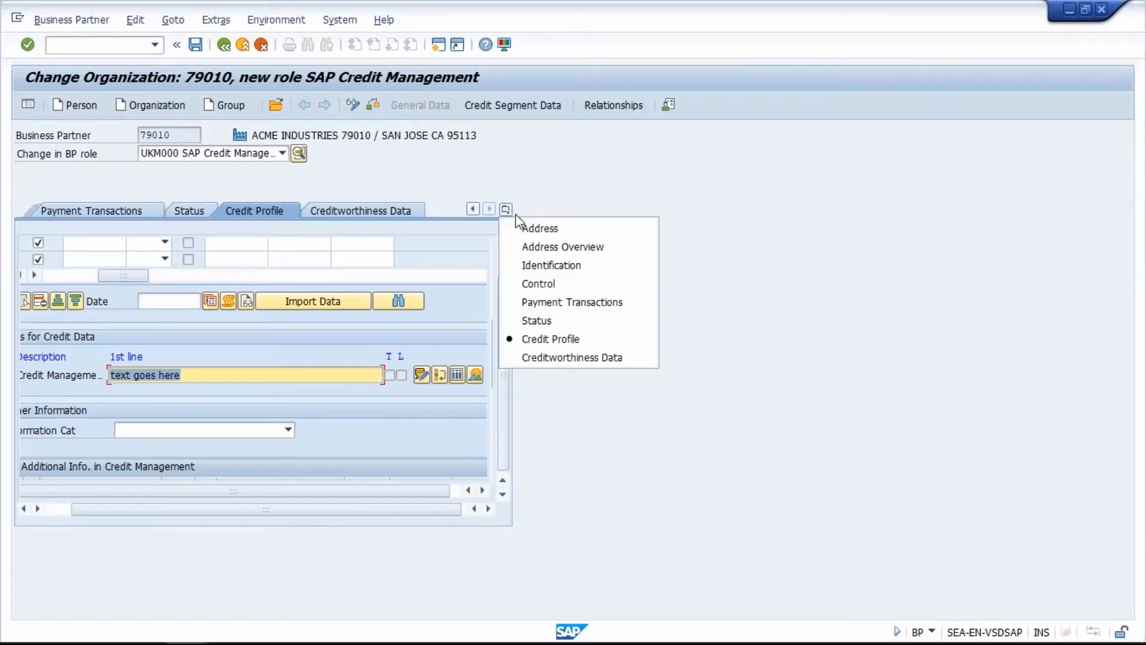
{"action": "left_click", "coordinate": [520, 226]}
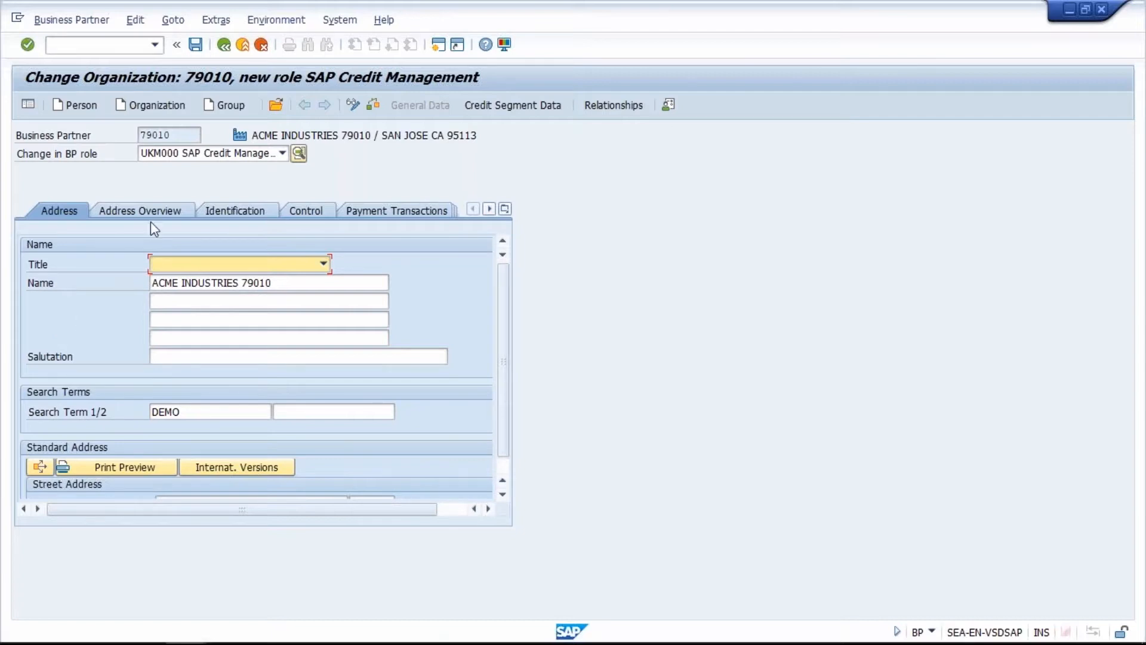
{"action": "left_click", "coordinate": [195, 45]}
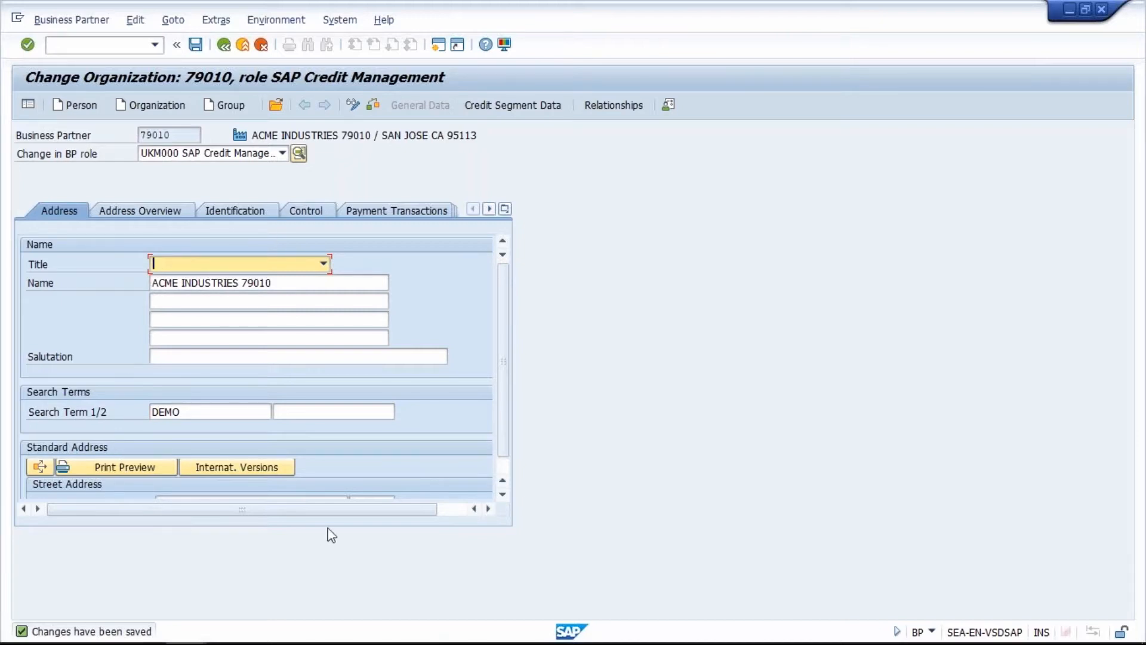
{"action": "left_click", "coordinate": [242, 45]}
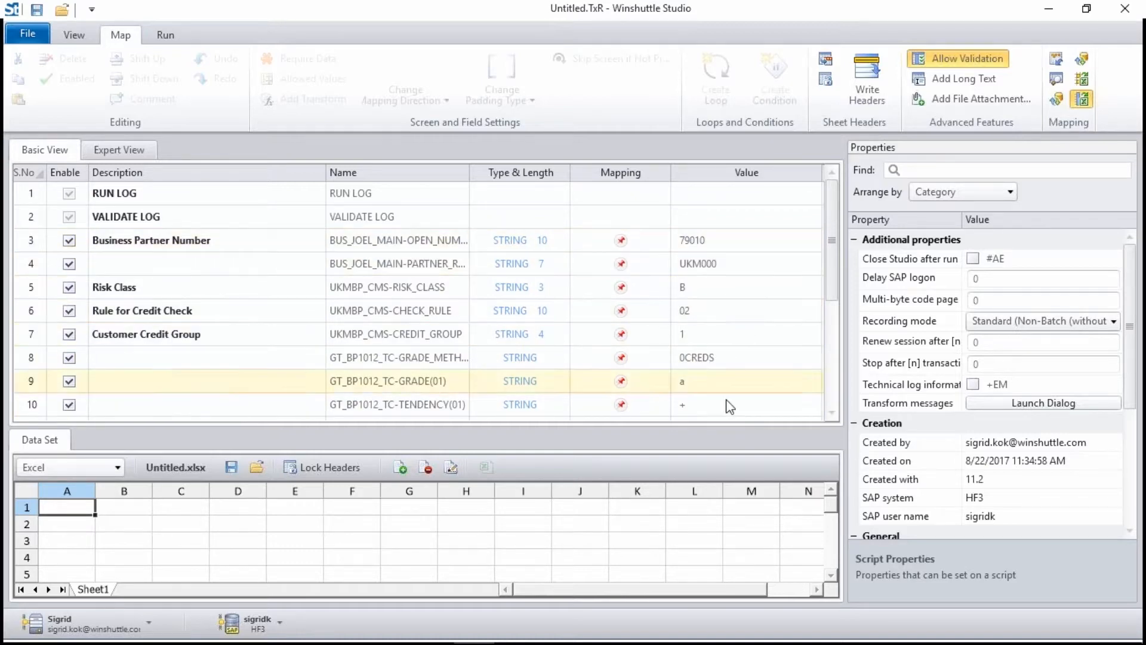
Map RUN LOG to column A, VALIDATE LOG to column B and Business Partner Number to column C, and narrow column C
{"action": "left_click", "coordinate": [651, 246]}
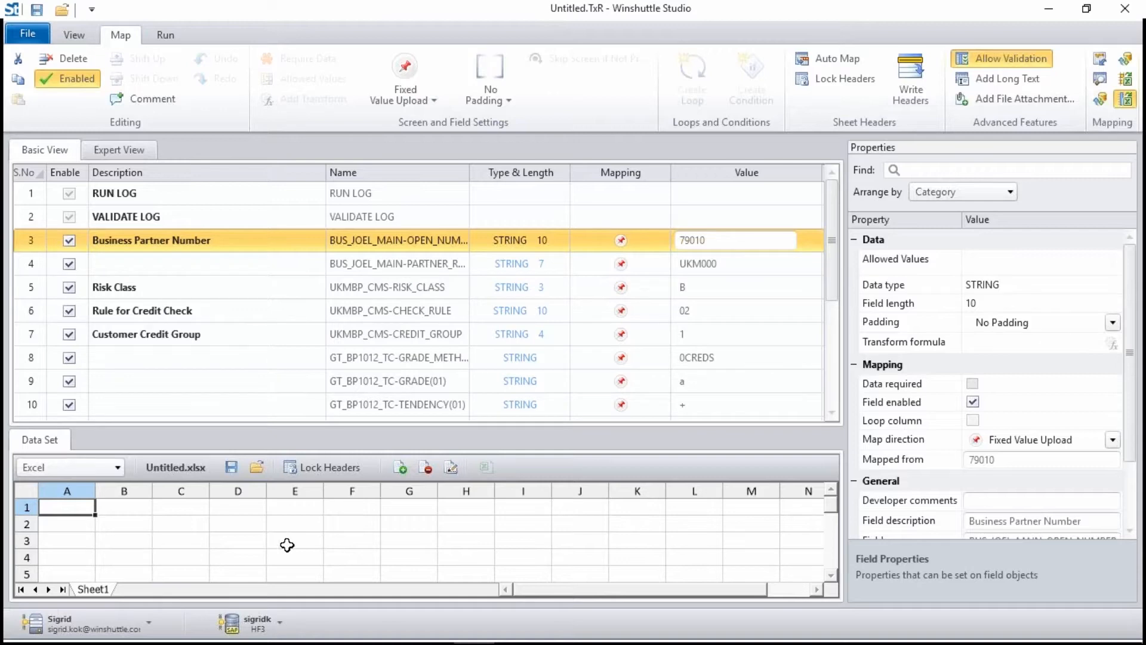
{"action": "left_click", "coordinate": [155, 195]}
{"action": "left_click_drag", "start_coordinate": [156, 195], "coordinate": [60, 507]}
{"action": "left_click_drag", "start_coordinate": [126, 223], "coordinate": [143, 508]}
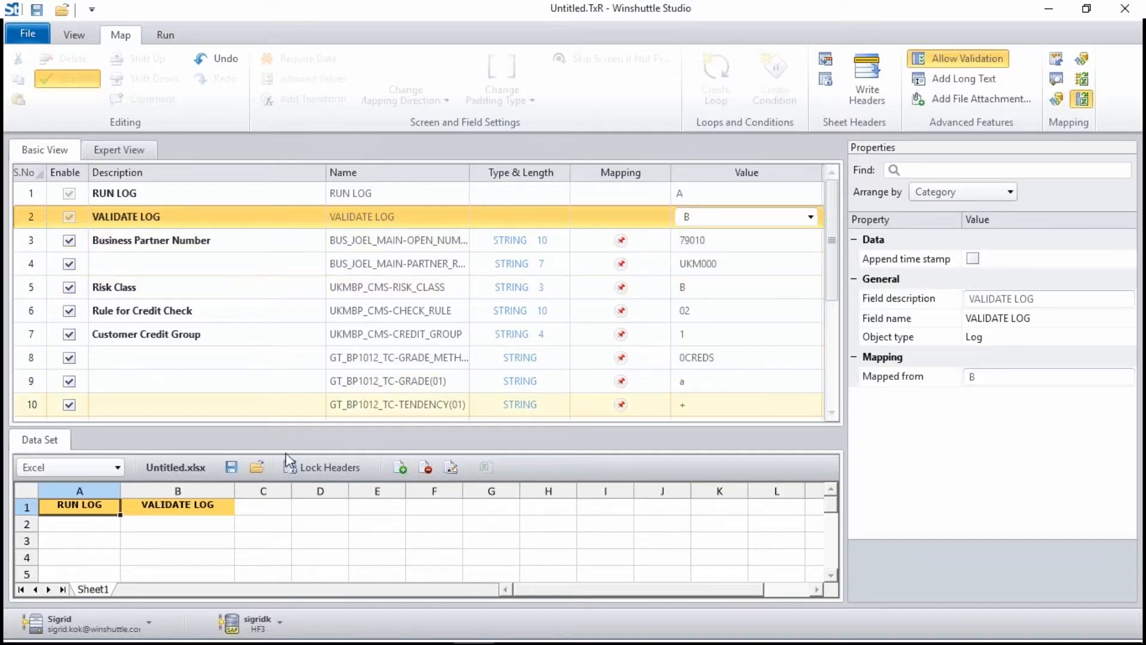
{"action": "left_click_drag", "start_coordinate": [258, 513], "coordinate": [277, 242]}
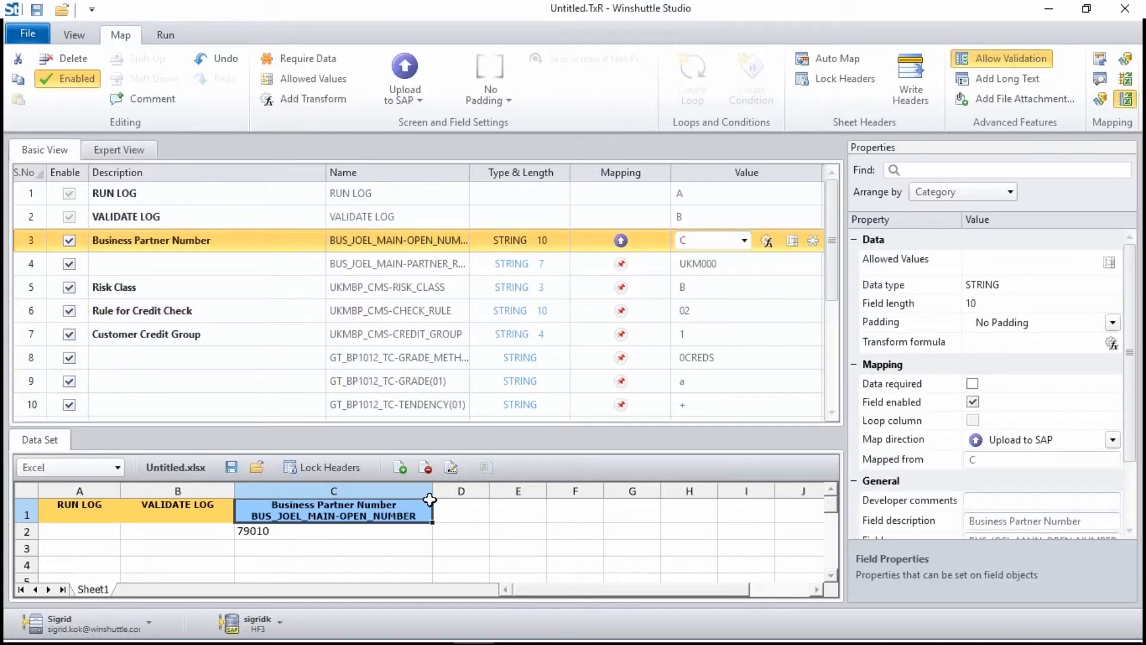
{"action": "left_click_drag", "start_coordinate": [325, 510], "coordinate": [315, 512]}
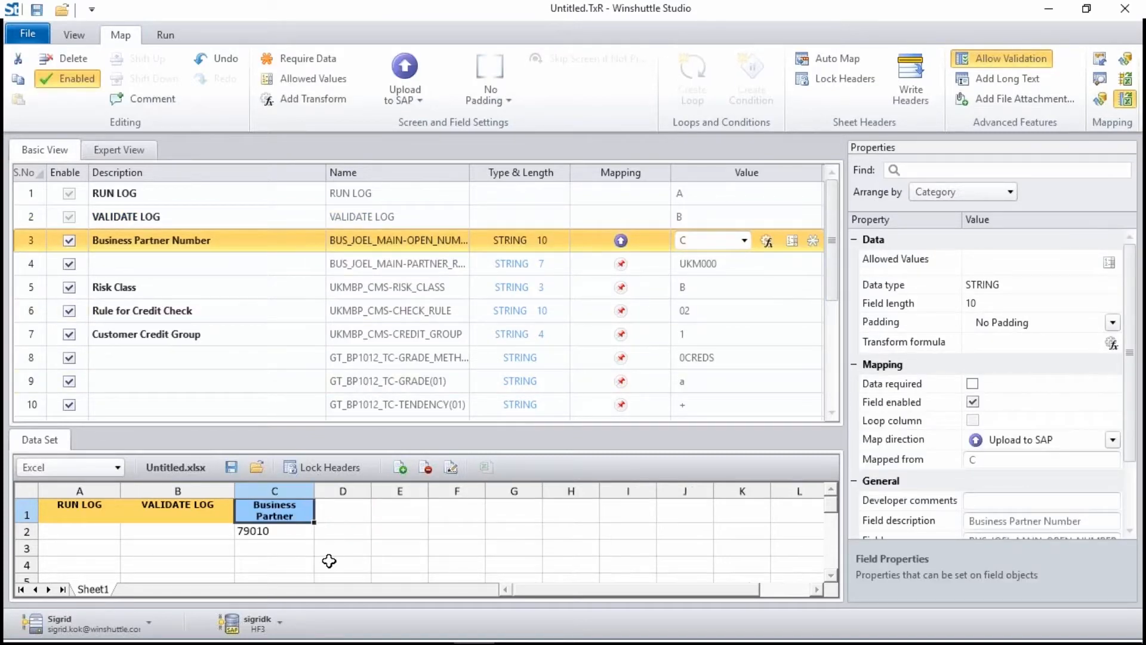
Describe the GRADE_METHOD field as "grade method" and the GRADE(01) field as "grade" in the mapping list
{"action": "double_click", "coordinate": [172, 359]}
{"action": "type", "text": "g"}
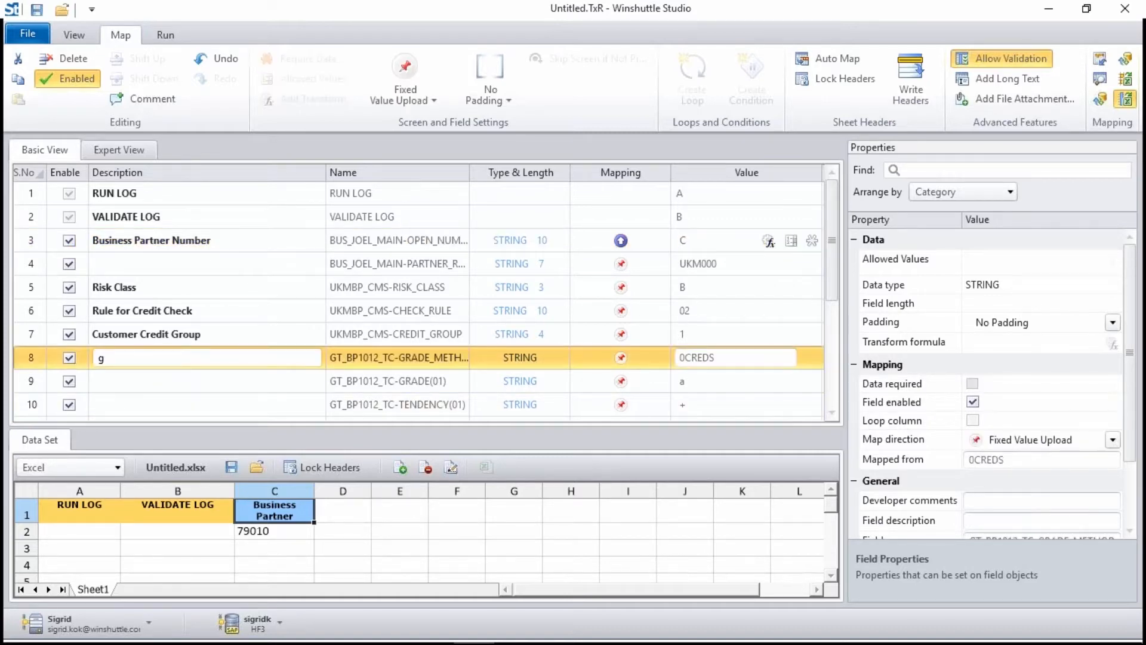
{"action": "type", "text": "rade method"}
{"action": "double_click", "coordinate": [177, 384]}
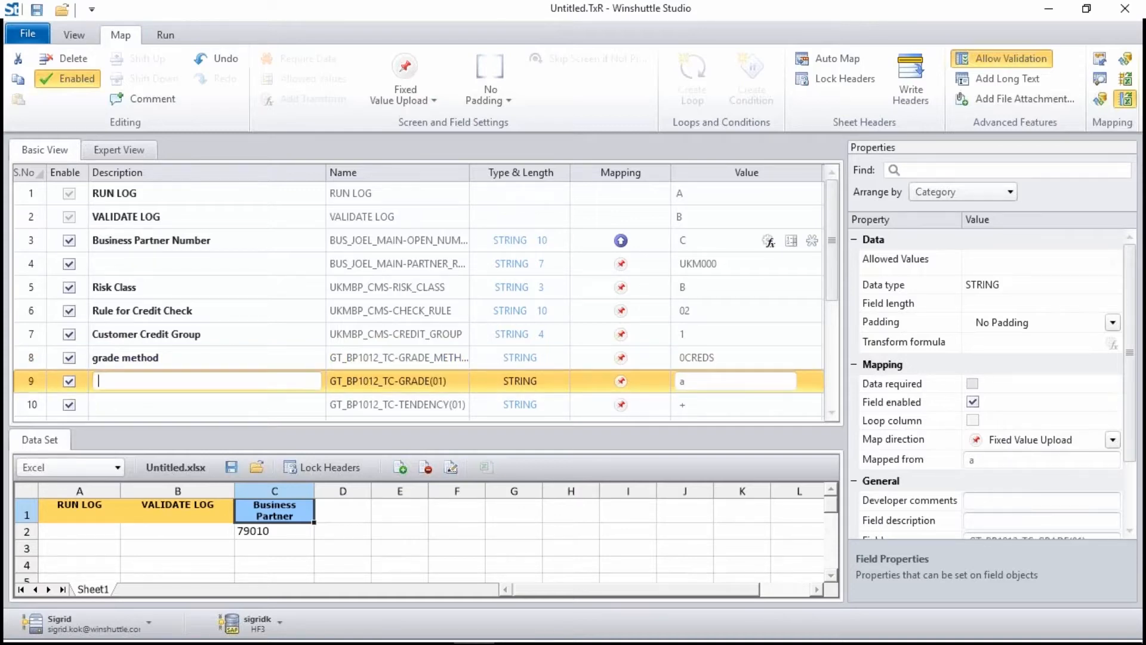
{"action": "type", "text": "grade"}
{"action": "scroll", "coordinate": [215, 361], "scroll_direction": "down", "scroll_amount": 1}
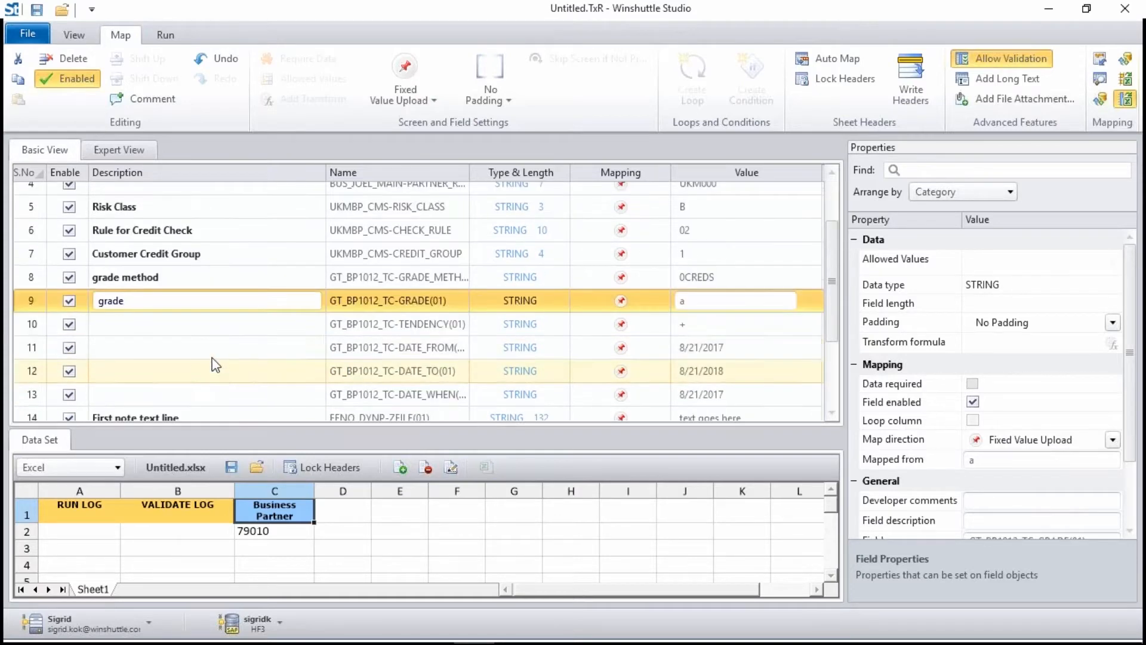
{"action": "key", "text": "Return"}
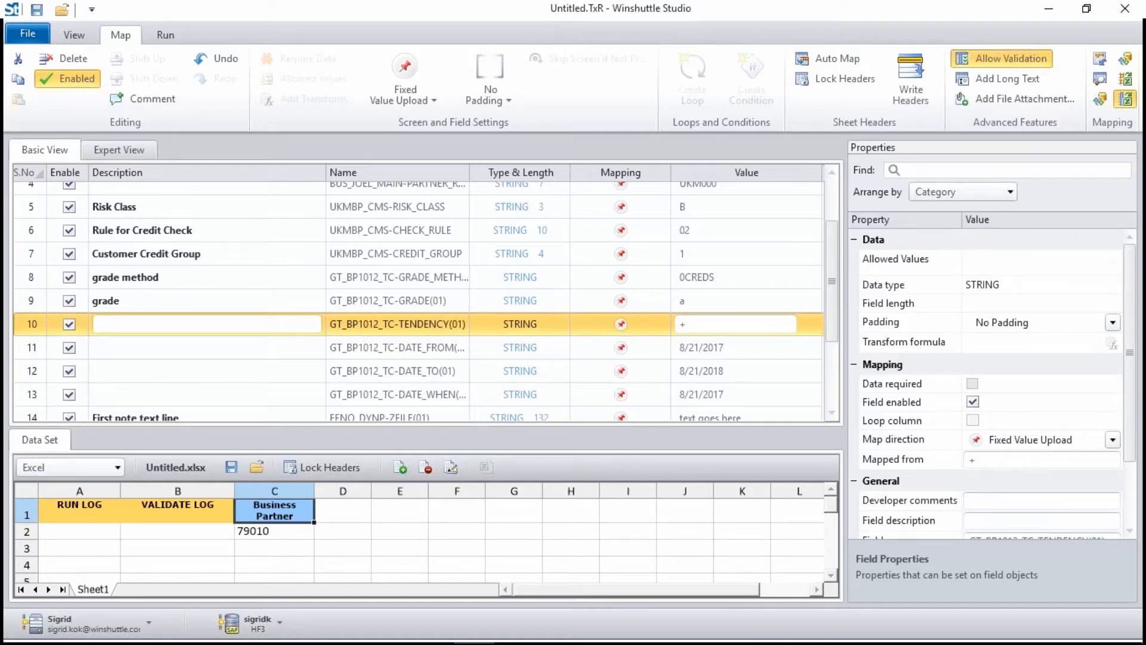
Describe the TENDENCY field as "tendancy", DATE_FROM as "from date" and DATE_TO as "to date" in the mapping list
{"action": "type", "text": "tendancy"}
{"action": "double_click", "coordinate": [205, 343]}
{"action": "type", "text": "from date"}
{"action": "left_click", "coordinate": [178, 380]}
{"action": "left_click", "coordinate": [178, 379]}
{"action": "type", "text": "to date"}
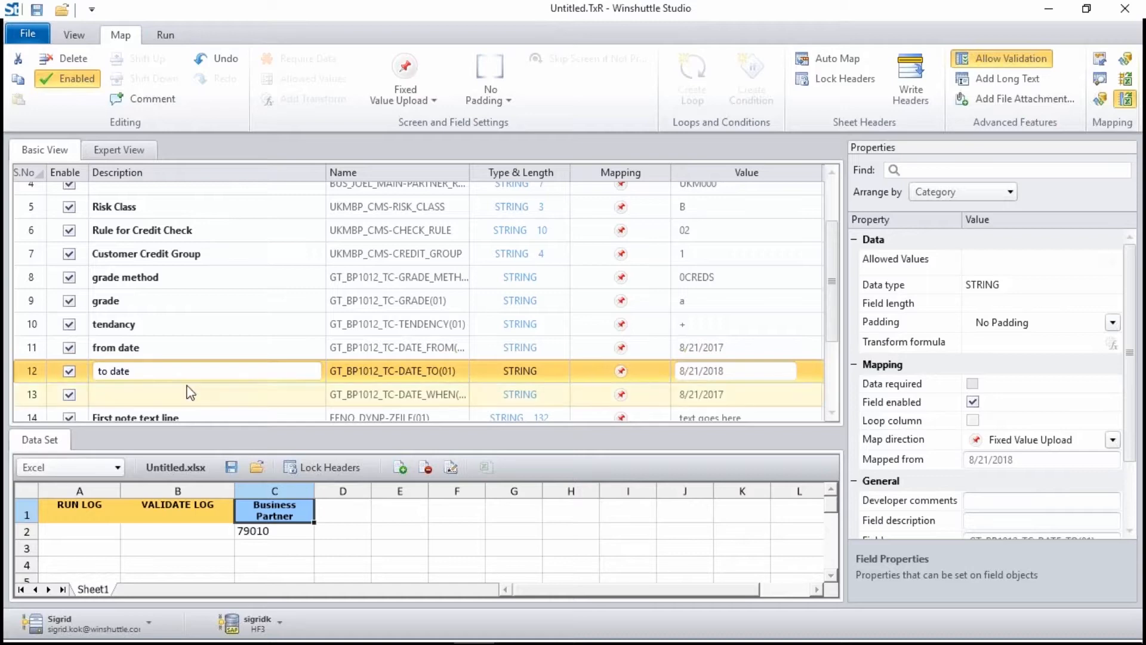
Describe the DATE_WHEN field as "date when rated" in the mapping list
{"action": "left_click", "coordinate": [191, 392]}
{"action": "left_click", "coordinate": [191, 392]}
{"action": "type", "text": "d"}
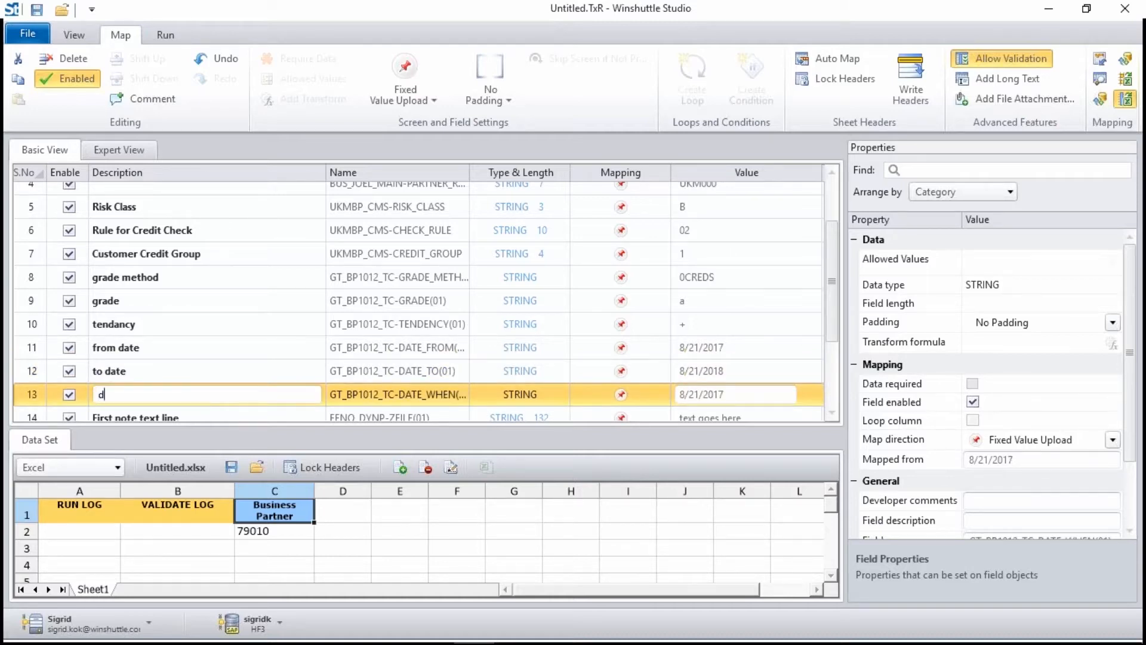
{"action": "type", "text": "ate when rated"}
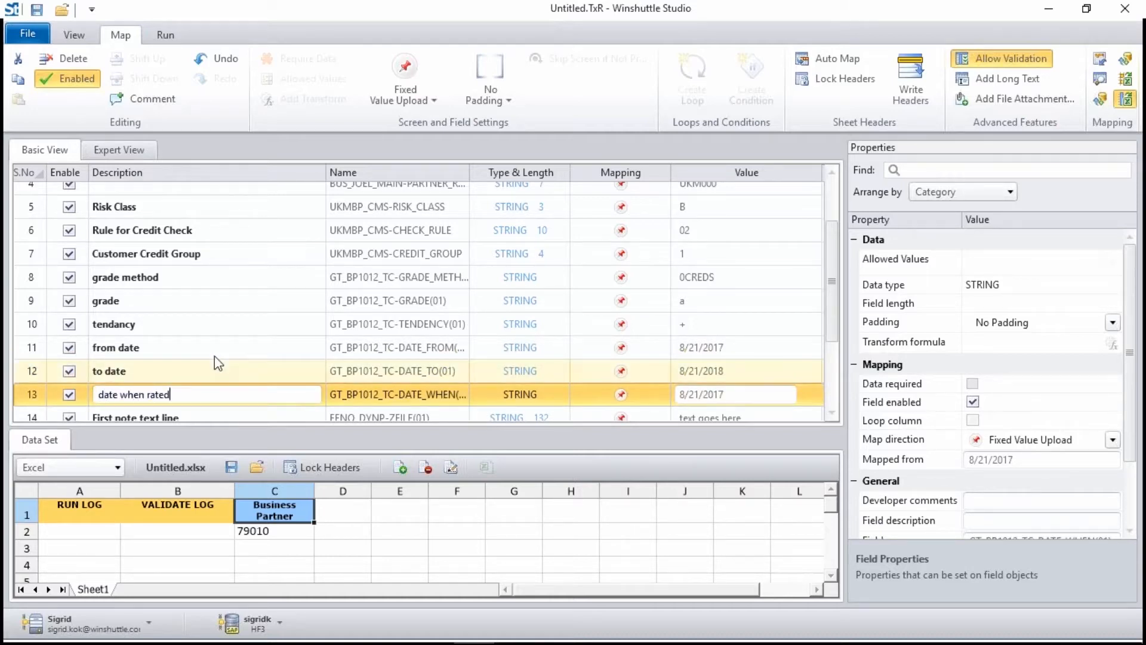
Map all fields from Risk Class through Valid To Date for upload to SAP from consecutive Excel columns D to R
{"action": "scroll", "coordinate": [248, 339], "scroll_direction": "down", "scroll_amount": 2}
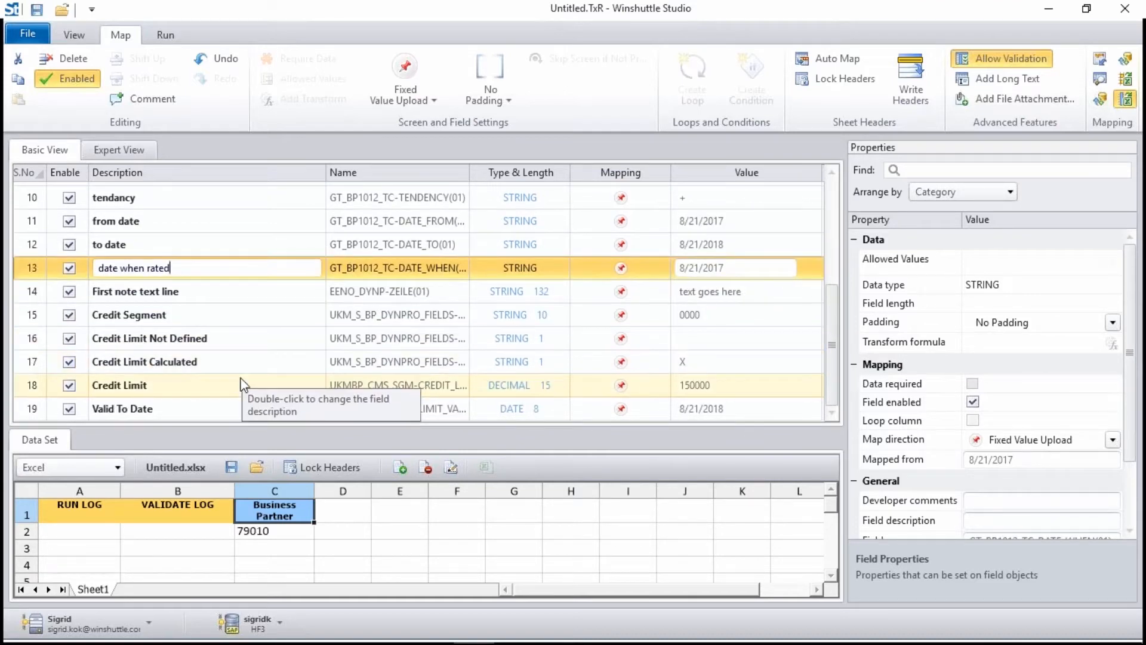
{"action": "scroll", "coordinate": [243, 388], "scroll_direction": "up", "scroll_amount": 1}
{"action": "scroll", "coordinate": [242, 382], "scroll_direction": "up", "scroll_amount": 1}
{"action": "scroll", "coordinate": [227, 312], "scroll_direction": "up", "scroll_amount": 2}
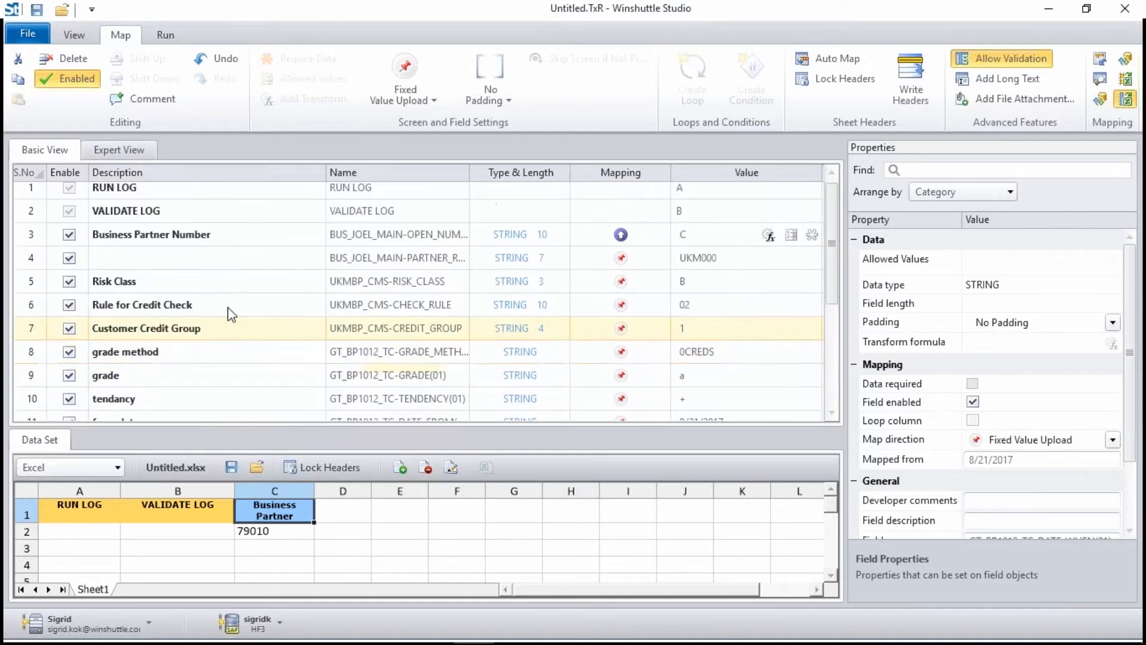
{"action": "left_click", "coordinate": [225, 282]}
{"action": "scroll", "coordinate": [286, 376], "scroll_direction": "down", "scroll_amount": 3}
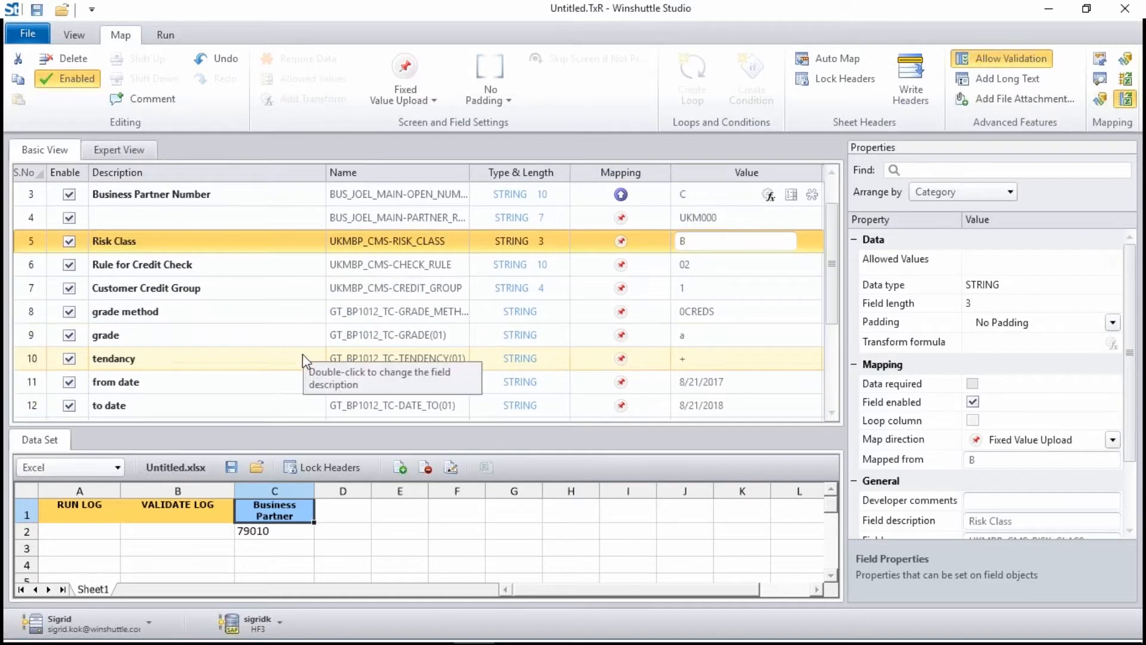
{"action": "left_click", "coordinate": [278, 406], "text": "shift"}
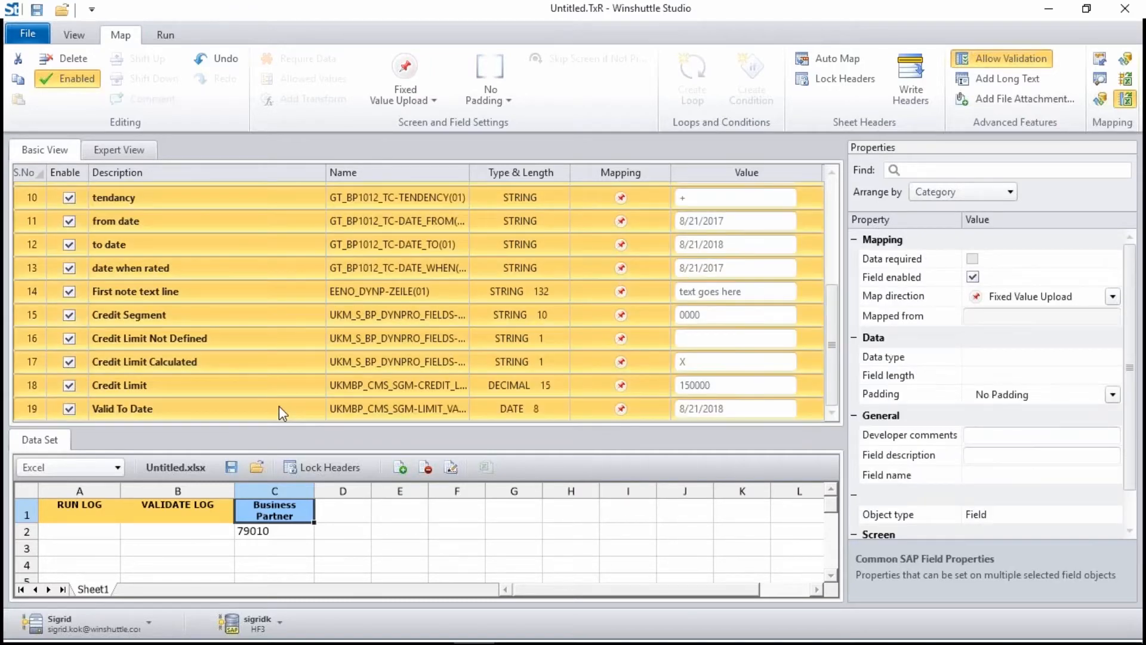
{"action": "scroll", "coordinate": [422, 360], "scroll_direction": "up", "scroll_amount": 1}
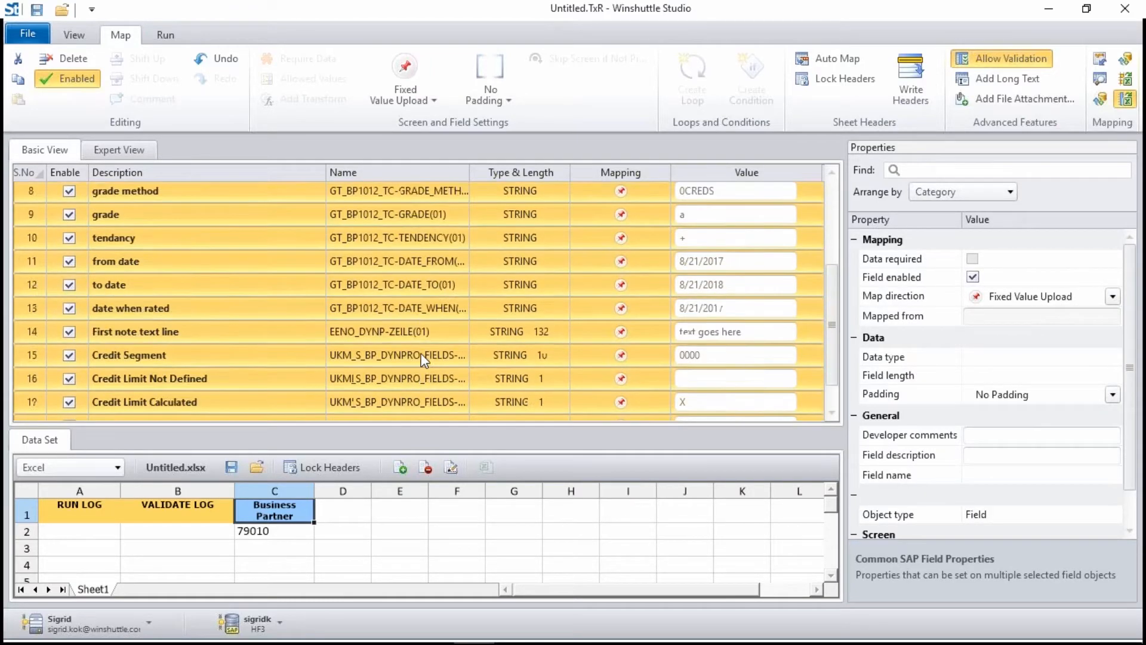
{"action": "scroll", "coordinate": [423, 359], "scroll_direction": "up", "scroll_amount": 3}
{"action": "left_click_drag", "start_coordinate": [343, 507], "coordinate": [371, 267]}
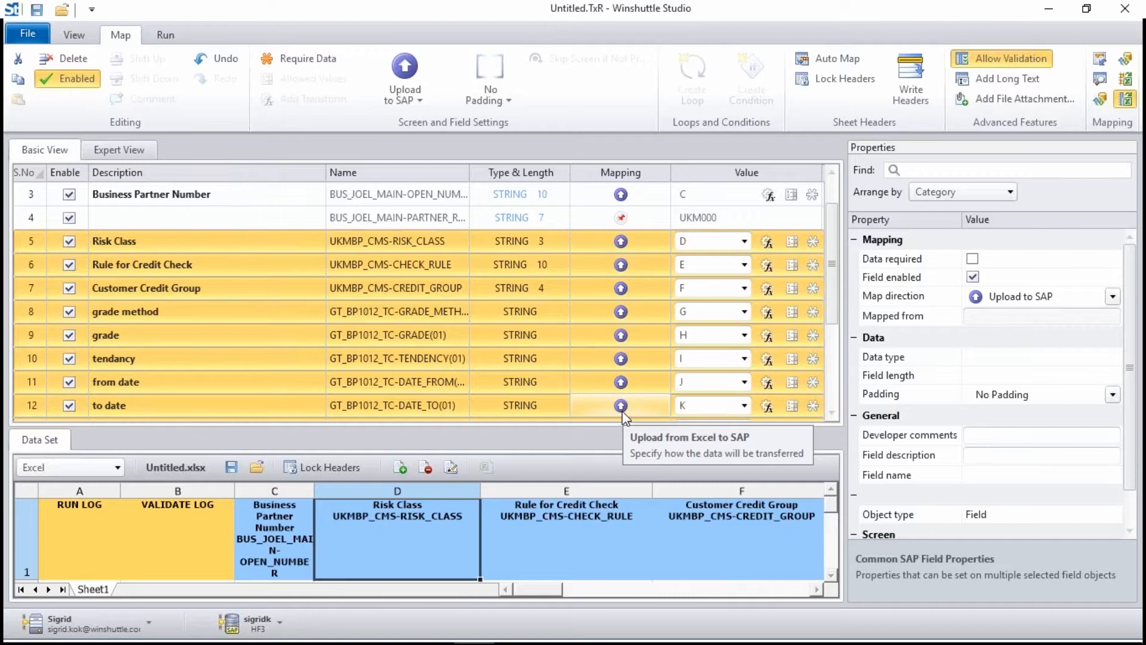
Mark Business Partner Number, Risk Class, Rule for Credit Check and Credit Segment as requiring data
{"action": "left_click", "coordinate": [813, 195]}
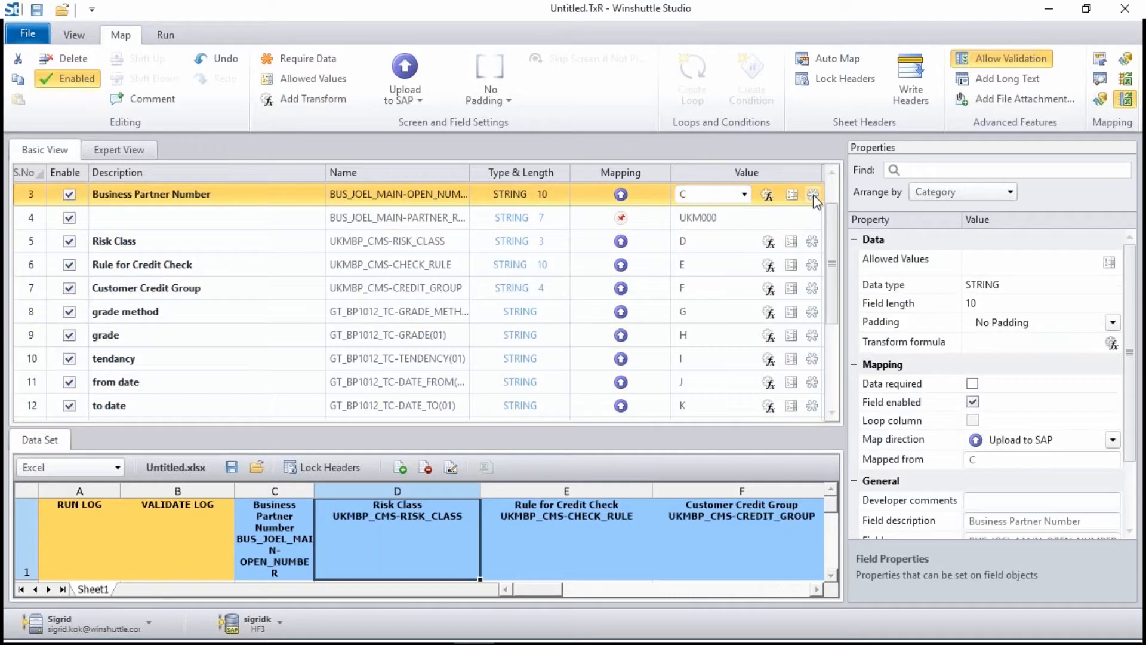
{"action": "left_click", "coordinate": [813, 195]}
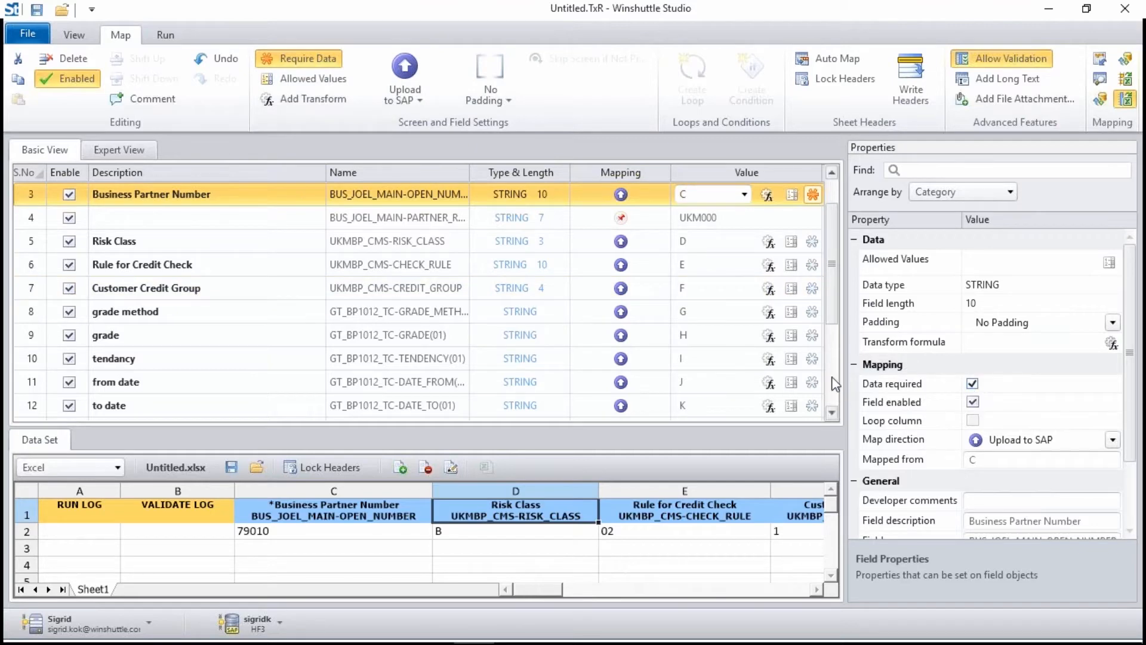
{"action": "left_click", "coordinate": [814, 242]}
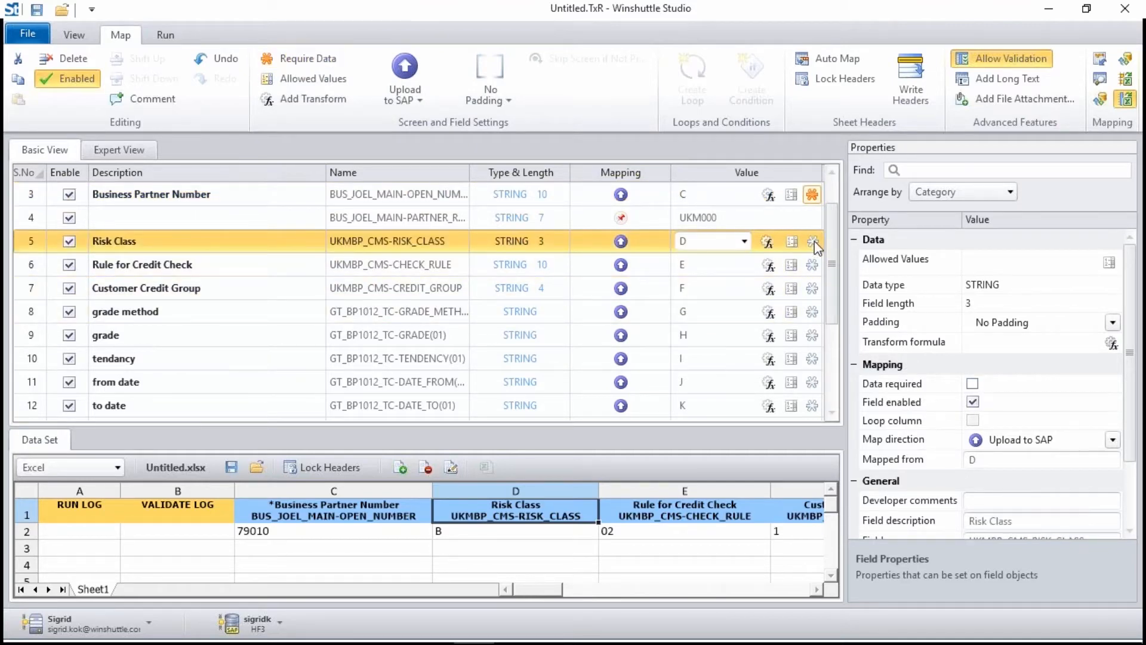
{"action": "left_click", "coordinate": [814, 241]}
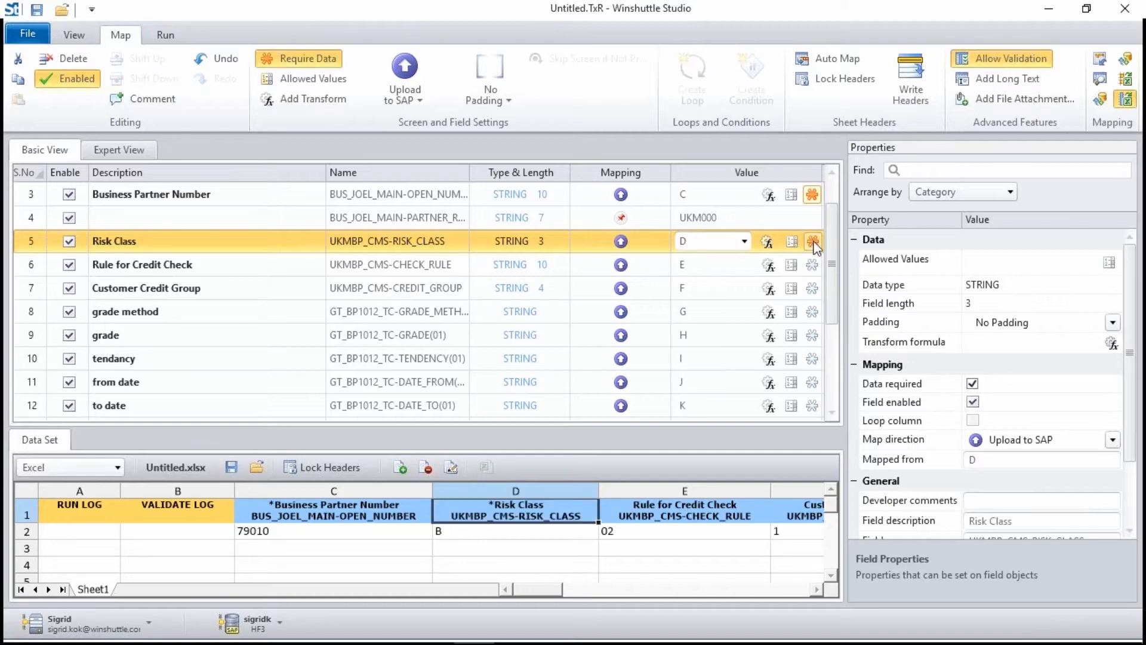
{"action": "left_click", "coordinate": [815, 267]}
{"action": "left_click", "coordinate": [814, 265]}
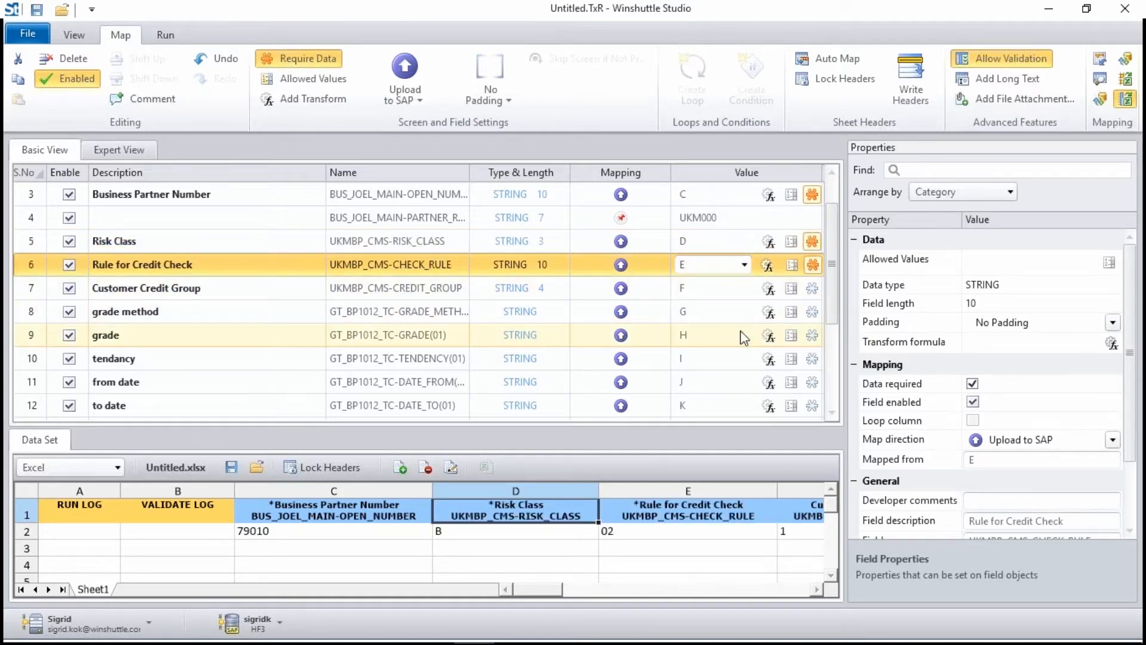
{"action": "scroll", "coordinate": [804, 312], "scroll_direction": "down", "scroll_amount": 5}
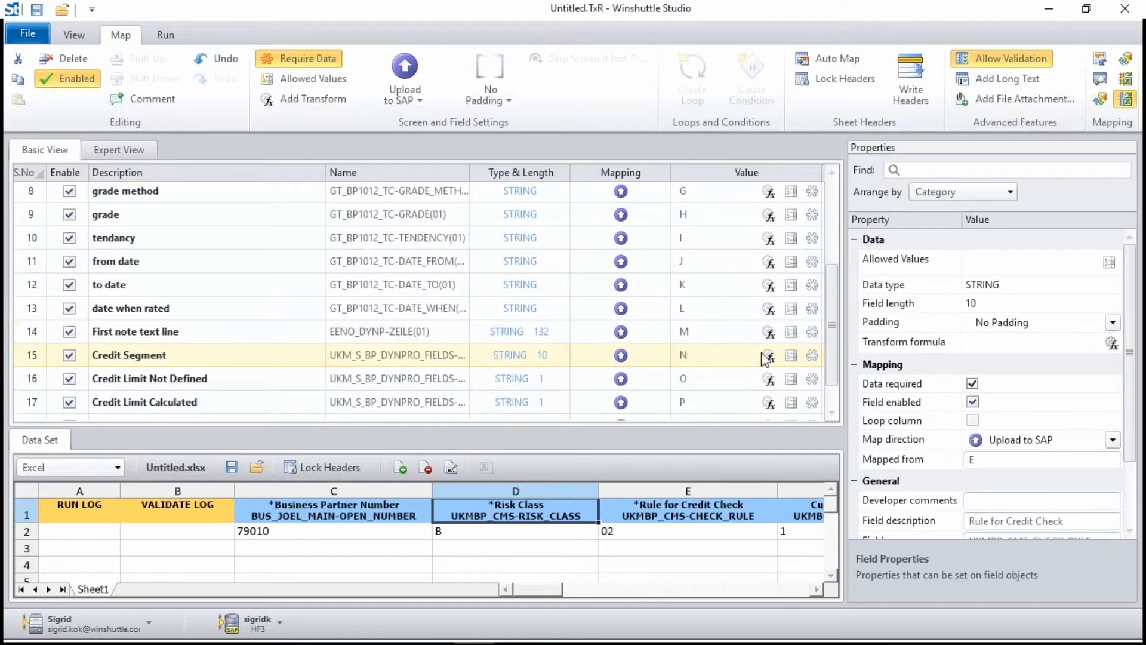
{"action": "left_click", "coordinate": [816, 361]}
{"action": "left_click", "coordinate": [812, 355]}
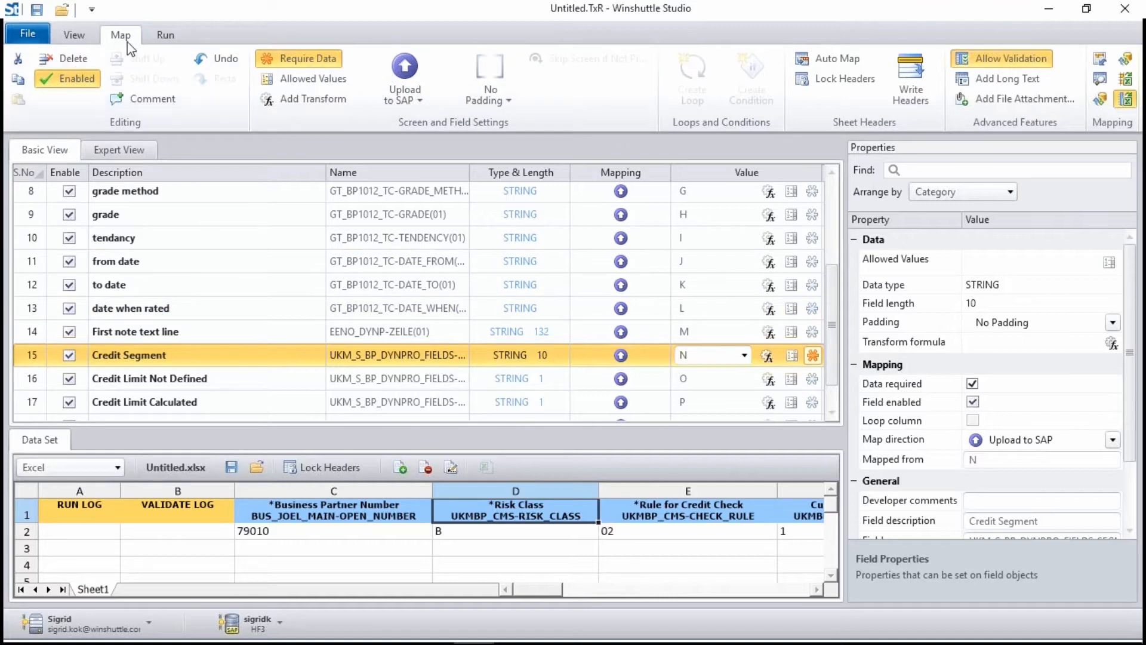
Open the run view of the data sheet and narrow columns C through R to a uniform width
{"action": "left_click", "coordinate": [161, 37]}
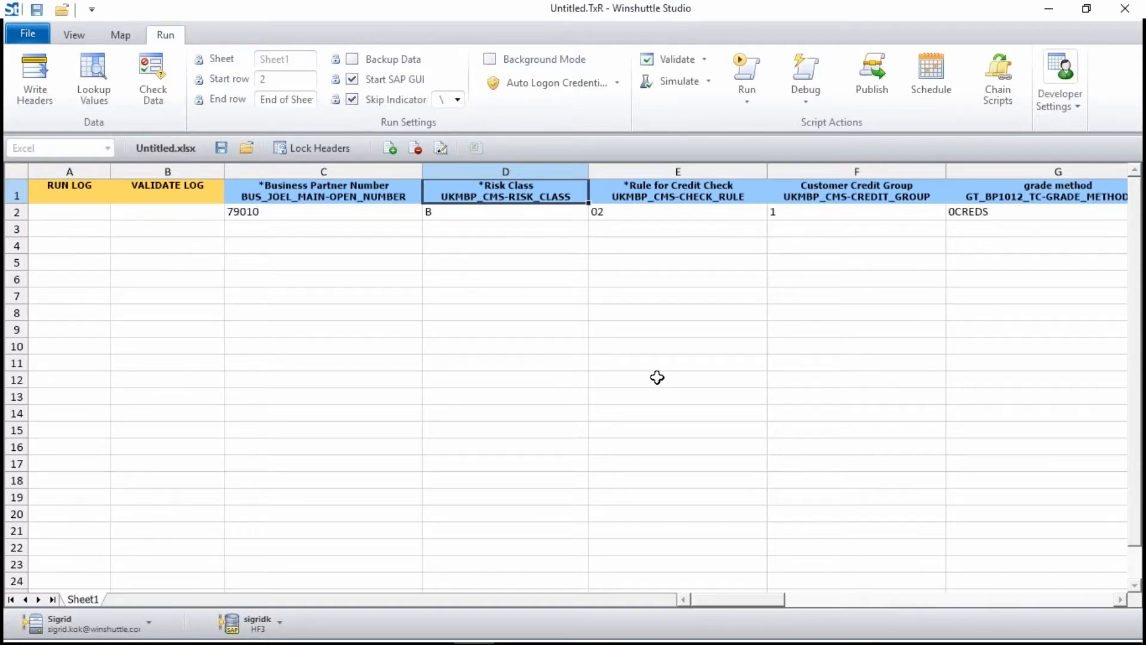
{"action": "left_click_drag", "start_coordinate": [356, 172], "coordinate": [1078, 305]}
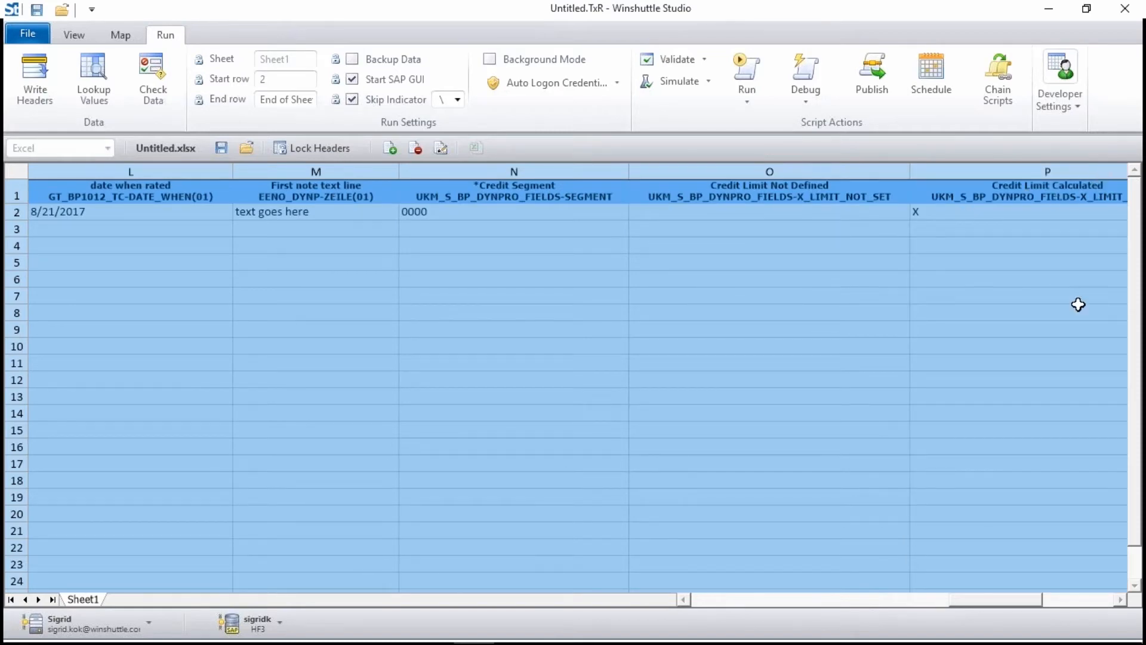
{"action": "left_click", "coordinate": [1120, 599]}
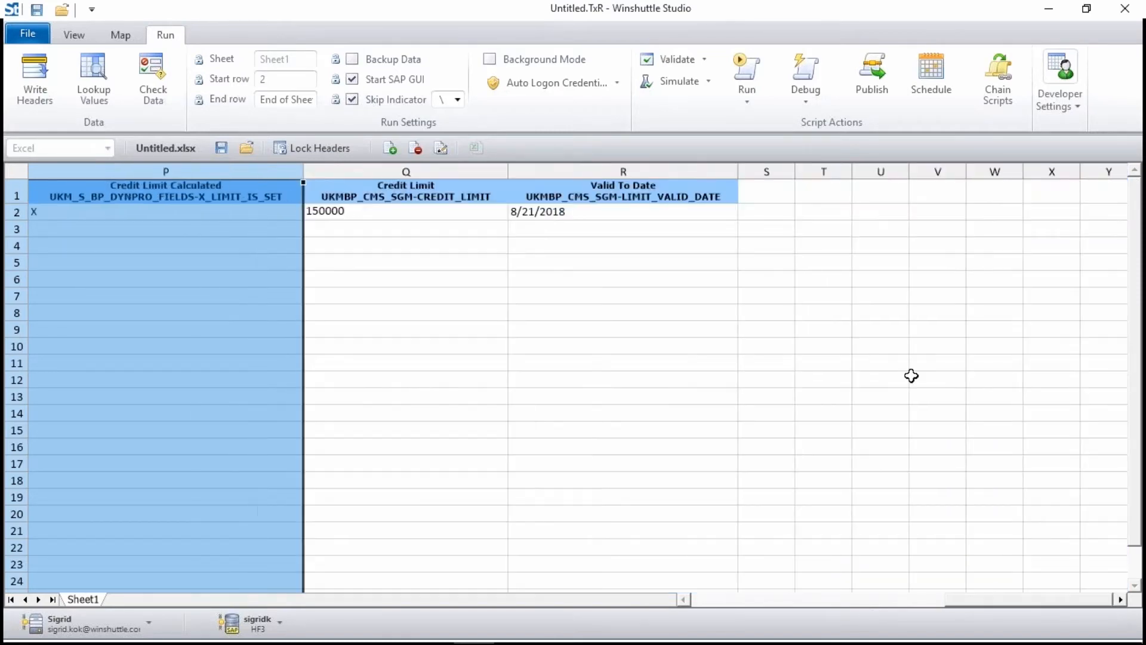
{"action": "left_click", "coordinate": [618, 168]}
{"action": "left_click_drag", "start_coordinate": [618, 168], "coordinate": [258, 160]}
{"action": "left_click_drag", "start_coordinate": [343, 175], "coordinate": [310, 175]}
Copy the mapped data of row 2, starting at column C, into rows 3 and 4
{"action": "left_click_drag", "start_coordinate": [245, 214], "coordinate": [957, 215]}
{"action": "left_click", "coordinate": [717, 607]}
{"action": "key", "text": "ctrl+c"}
{"action": "left_click", "coordinate": [272, 230]}
{"action": "key", "text": "ctrl+v"}
{"action": "left_click", "coordinate": [269, 245]}
{"action": "key", "text": "ctrl+v"}
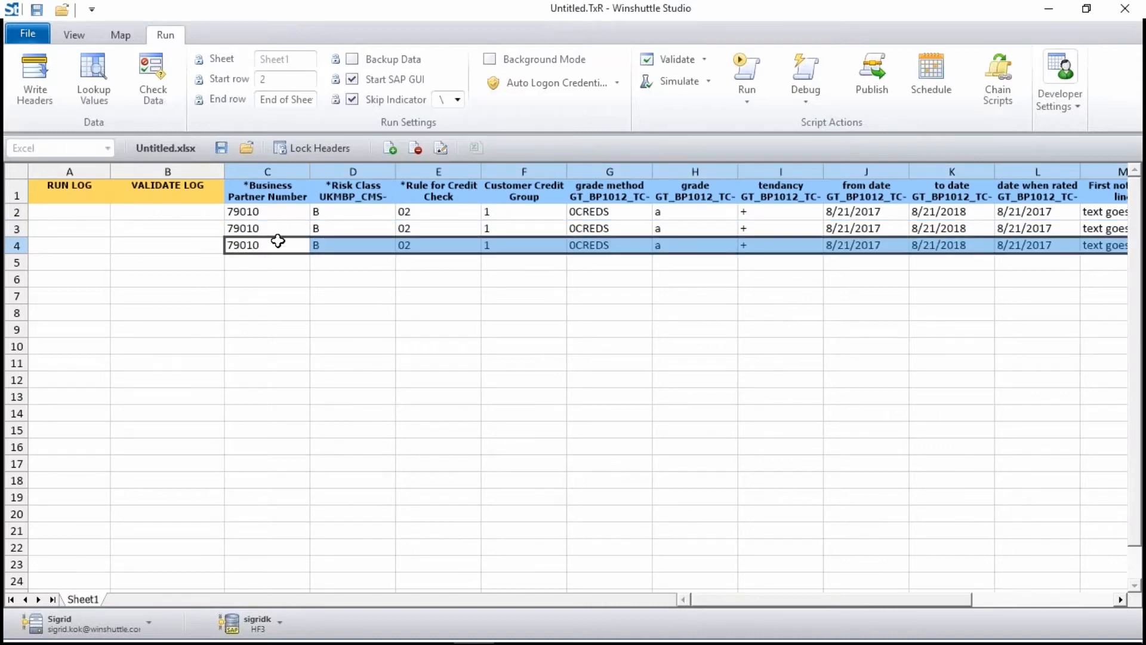
Fill column C from row 2 down to row 4 with consecutive business partner numbers
{"action": "left_click", "coordinate": [282, 227]}
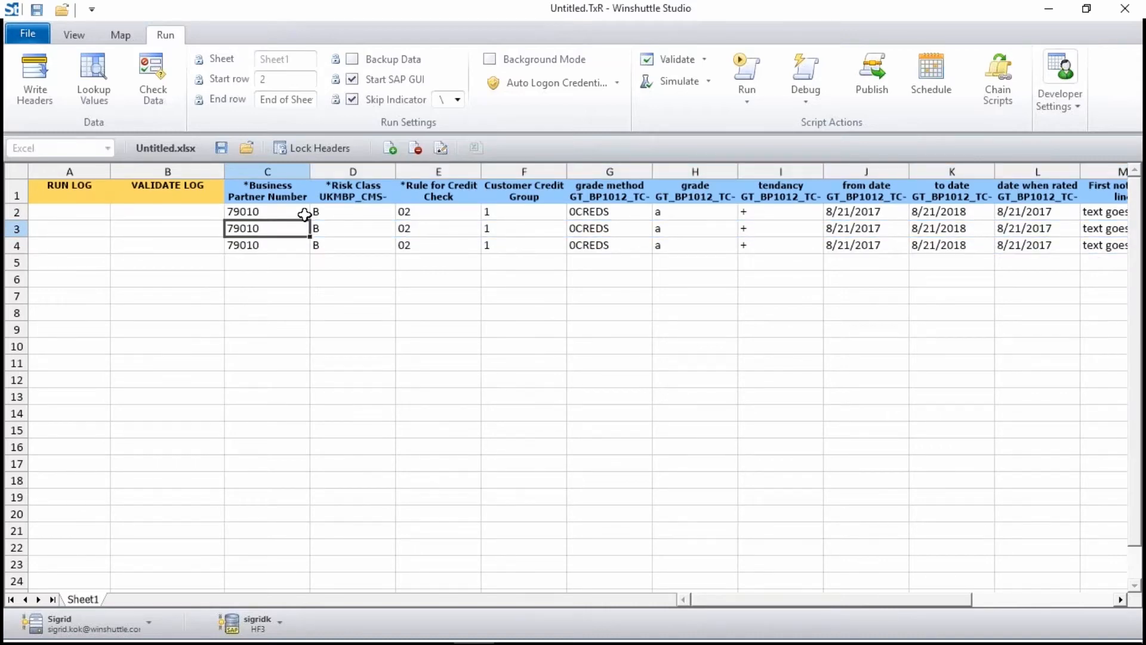
{"action": "left_click", "coordinate": [304, 214]}
{"action": "left_click_drag", "start_coordinate": [308, 220], "coordinate": [310, 248]}
{"action": "left_click", "coordinate": [277, 324]}
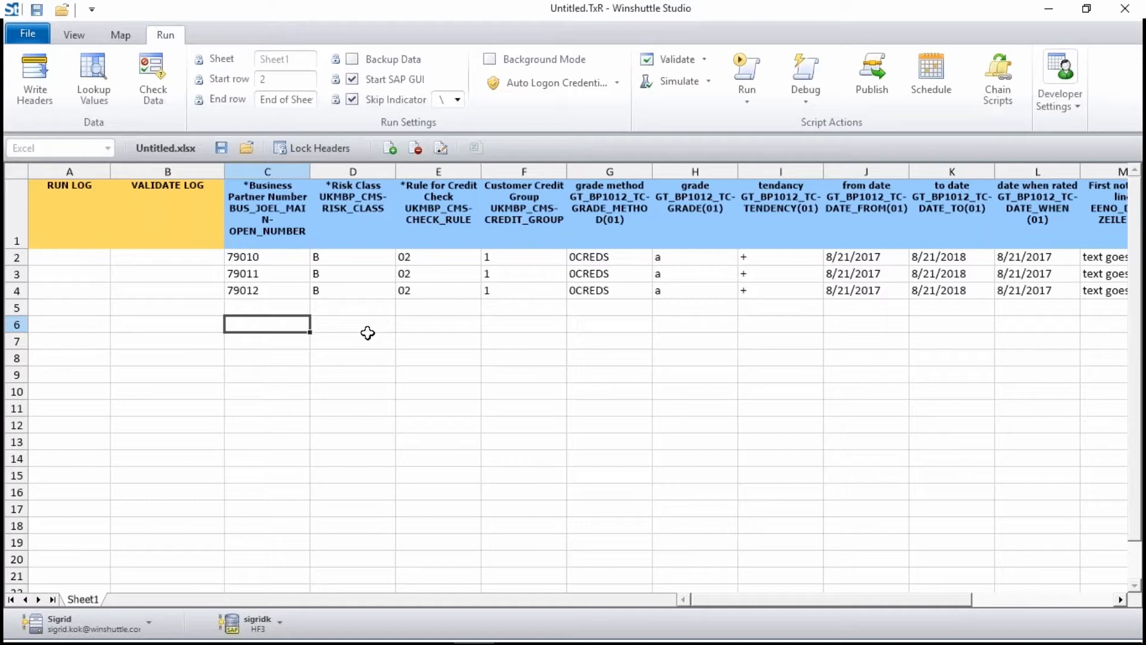
{"action": "left_click", "coordinate": [290, 258]}
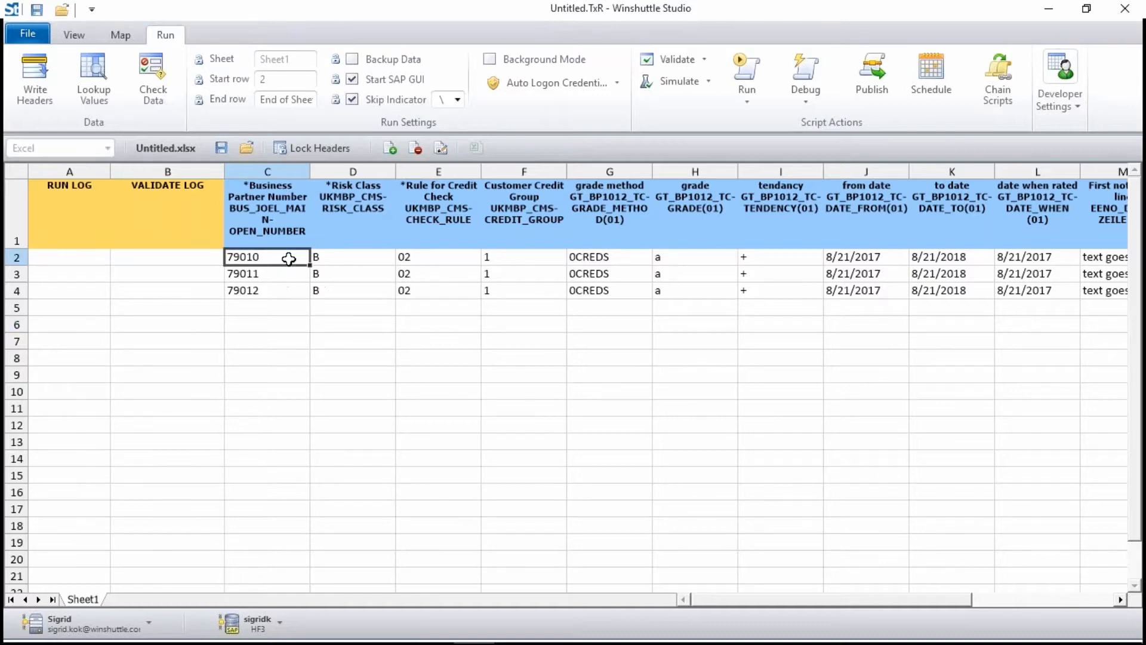
{"action": "left_click", "coordinate": [290, 274]}
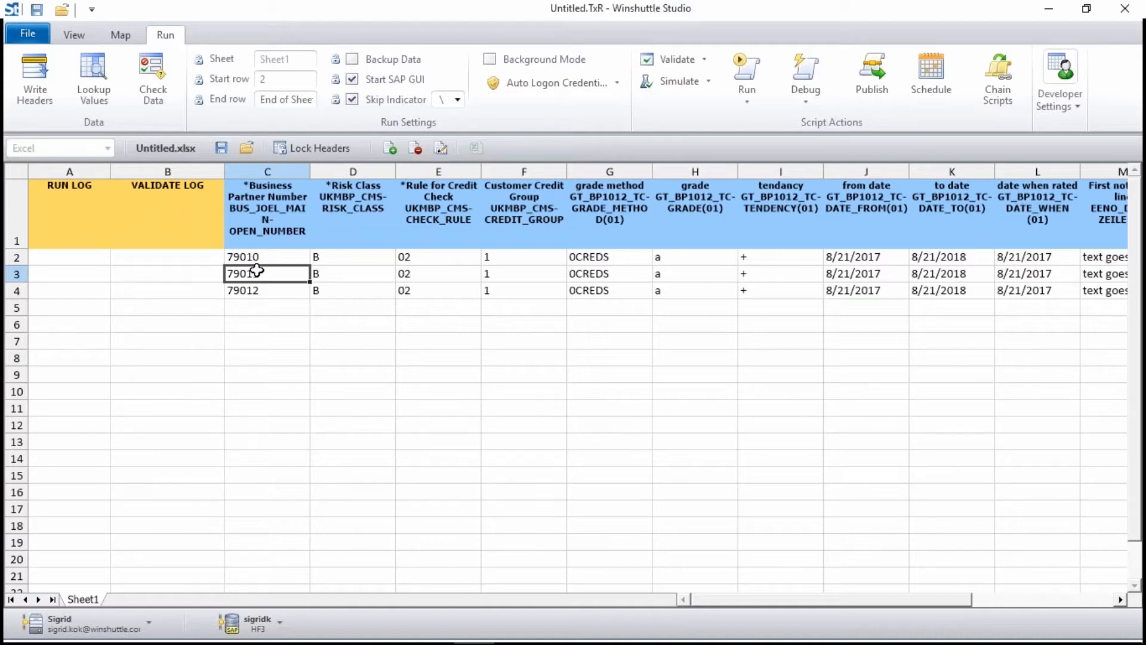
Examine the recorded screens and OK codes in the mapping's Expert View, from the first locator screen to the locator close code in row 12
{"action": "left_click", "coordinate": [120, 35]}
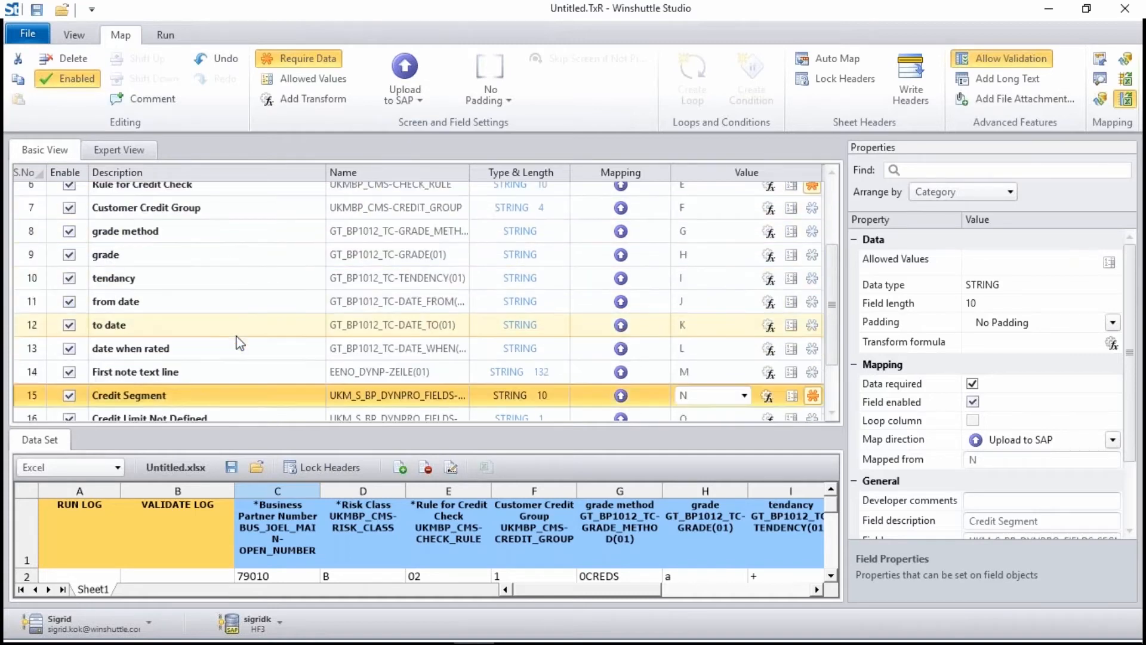
{"action": "scroll", "coordinate": [197, 310], "scroll_direction": "up", "scroll_amount": 3}
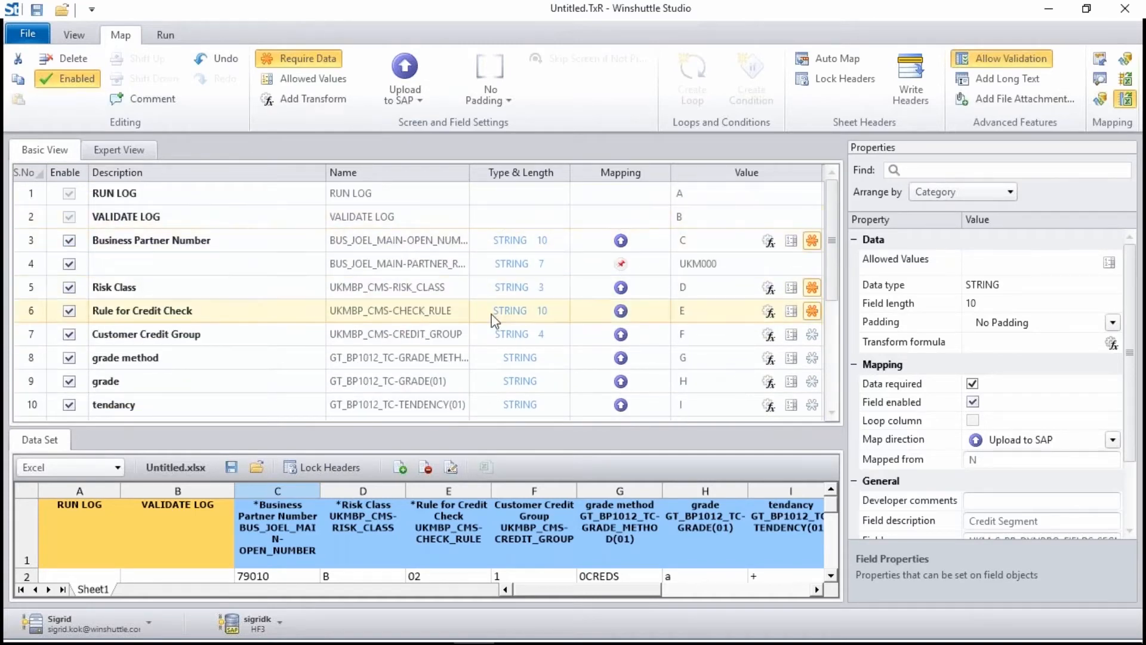
{"action": "left_click", "coordinate": [135, 152]}
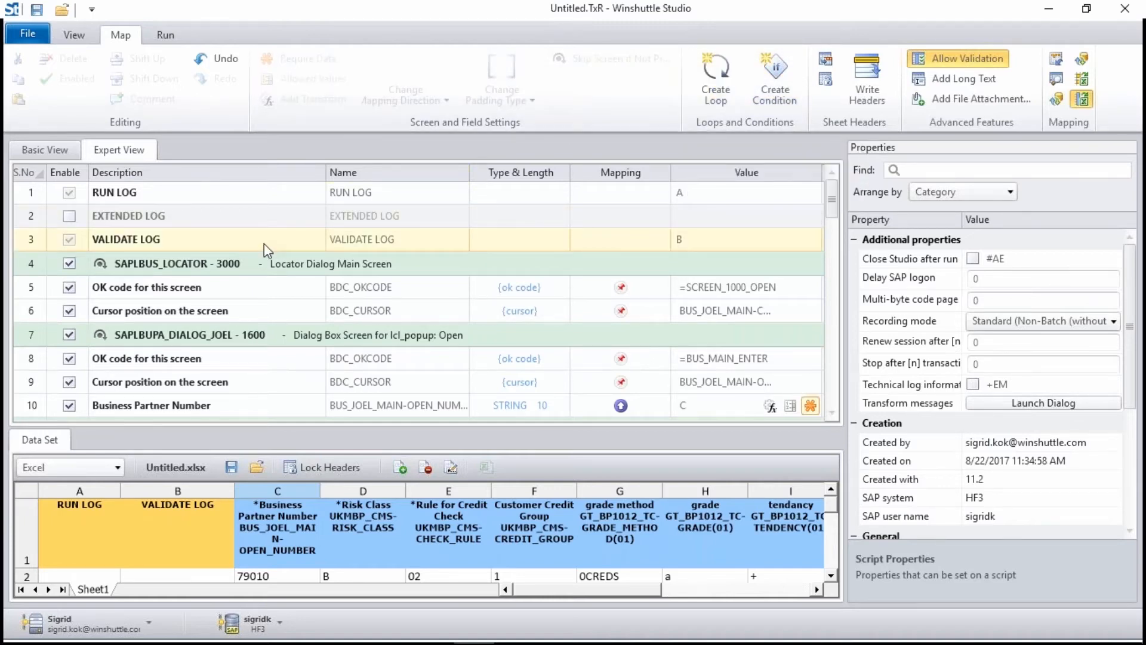
{"action": "left_click", "coordinate": [150, 263]}
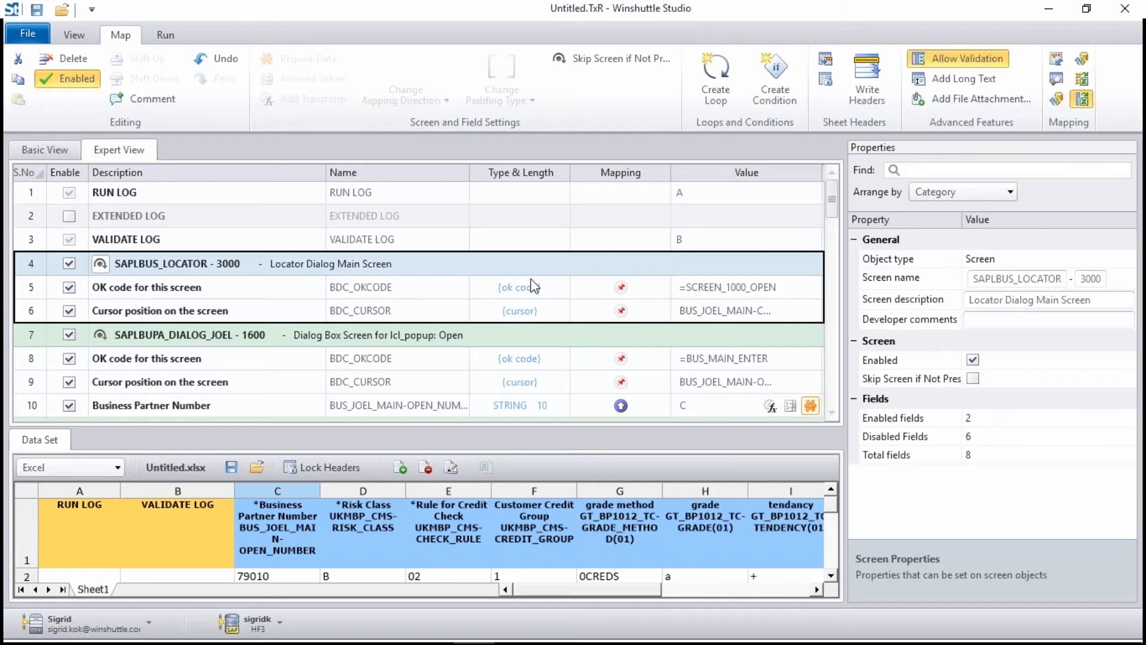
{"action": "left_click", "coordinate": [518, 335]}
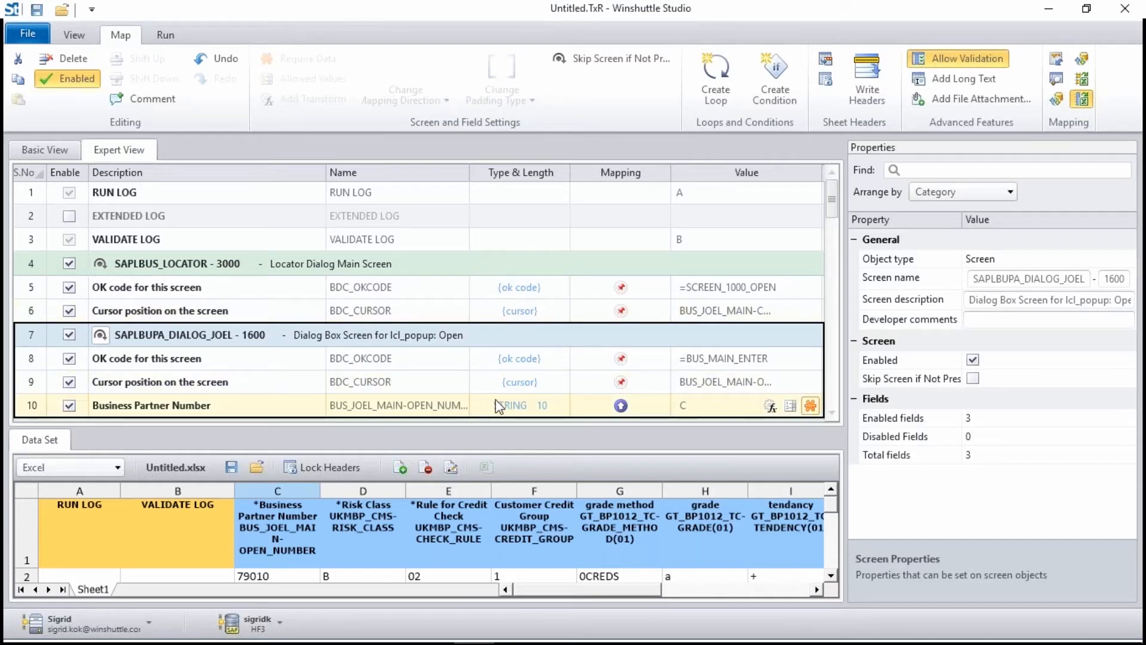
{"action": "left_click", "coordinate": [697, 407]}
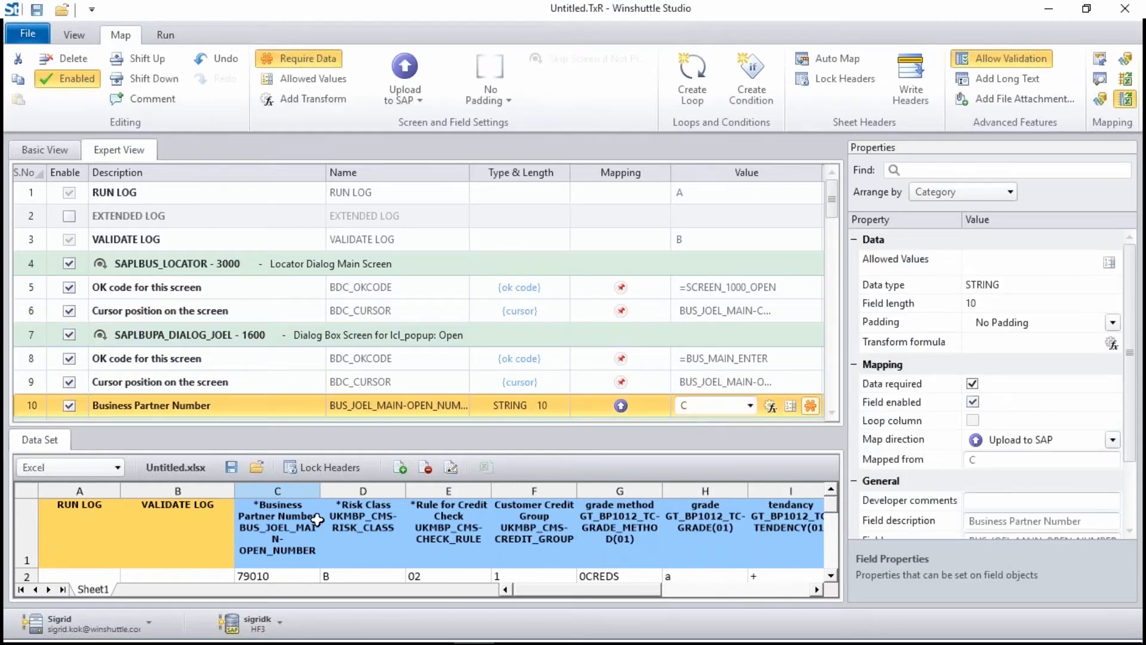
{"action": "left_click", "coordinate": [832, 412]}
{"action": "left_click", "coordinate": [832, 413]}
{"action": "left_click", "coordinate": [832, 412]}
{"action": "left_click", "coordinate": [832, 413]}
{"action": "left_click", "coordinate": [832, 412]}
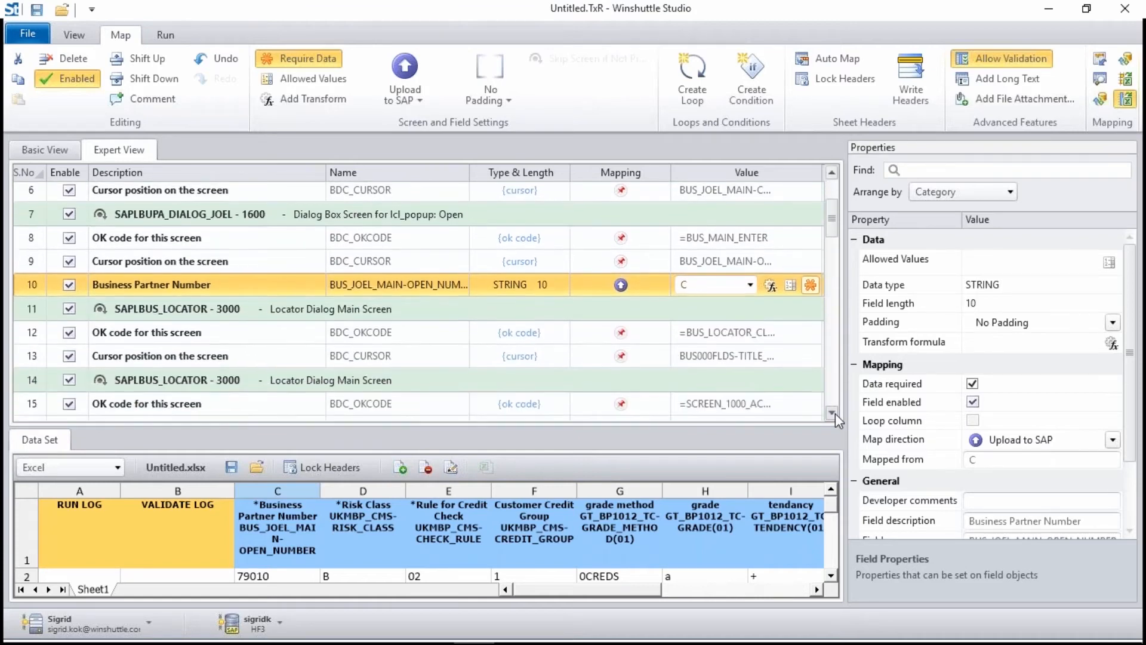
{"action": "left_click", "coordinate": [690, 334]}
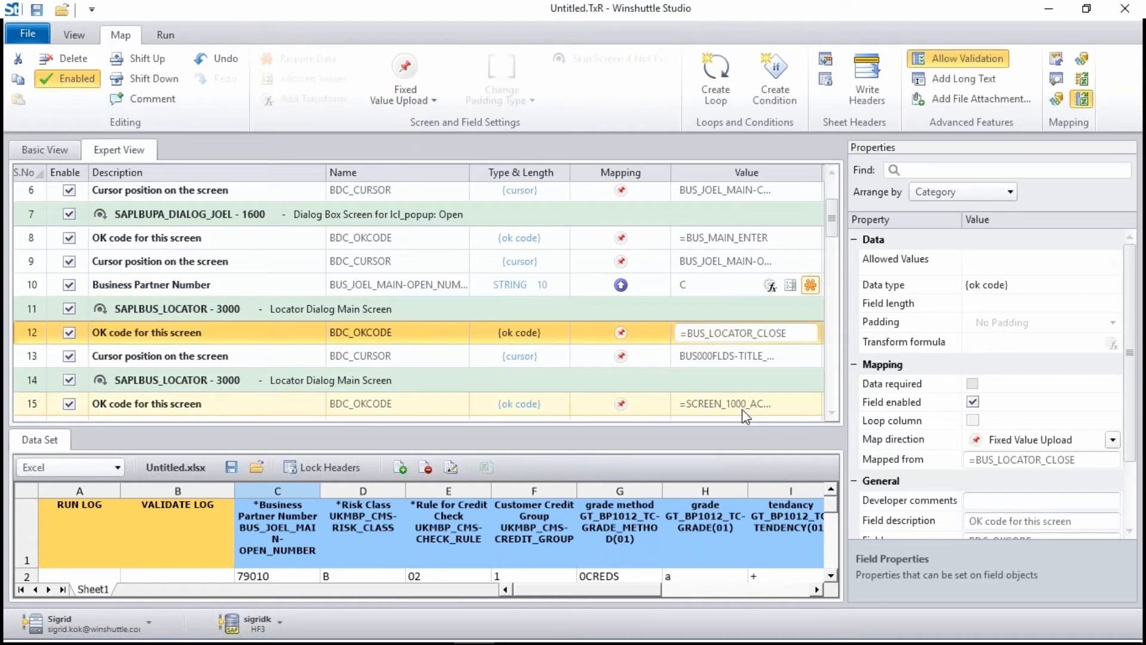
Wrap script rows 14 through 16, the locator screen with the activity OK code, in an If condition for First Transaction
{"action": "scroll", "coordinate": [615, 388], "scroll_direction": "down", "scroll_amount": 1}
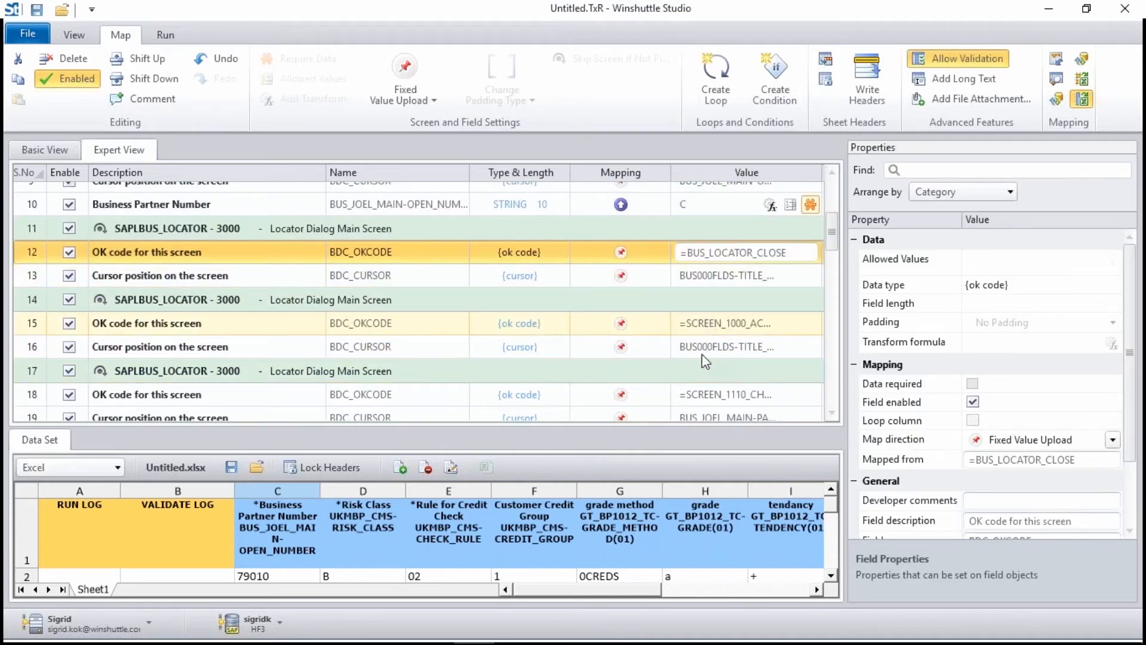
{"action": "left_click", "coordinate": [707, 323]}
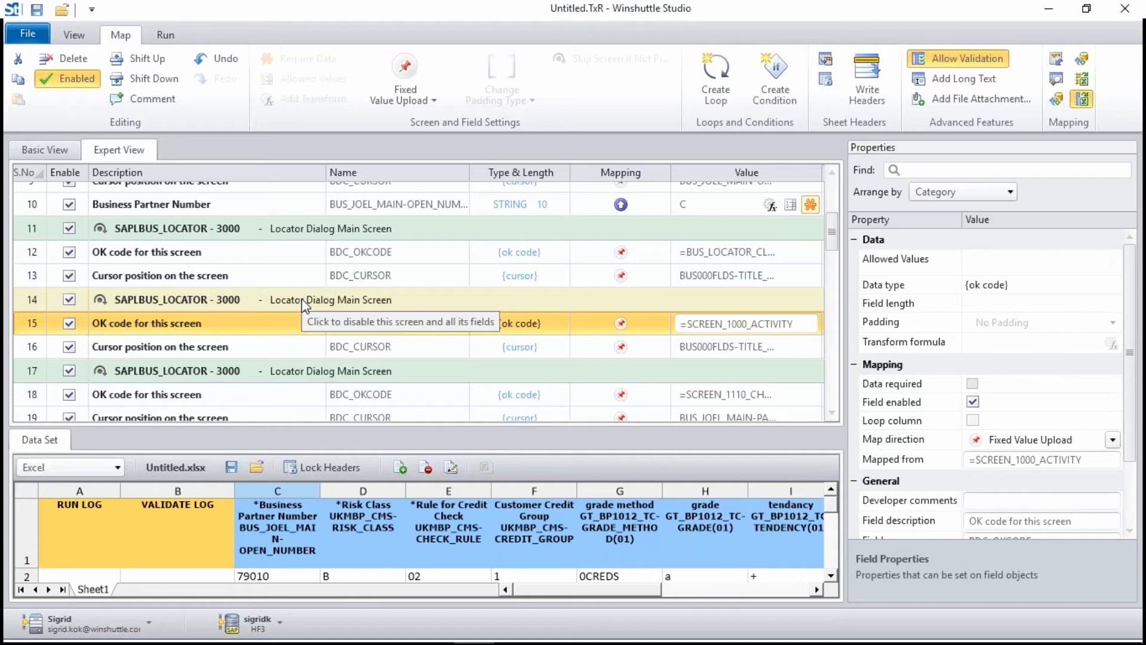
{"action": "left_click", "coordinate": [33, 299]}
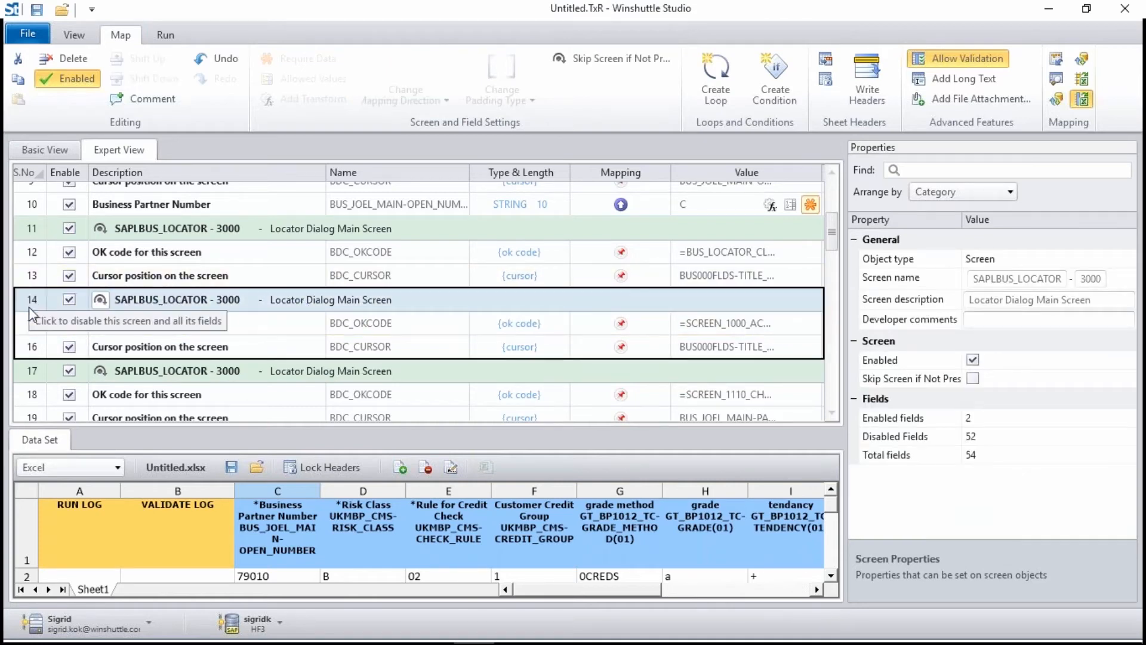
{"action": "left_click", "coordinate": [34, 349], "text": "shift"}
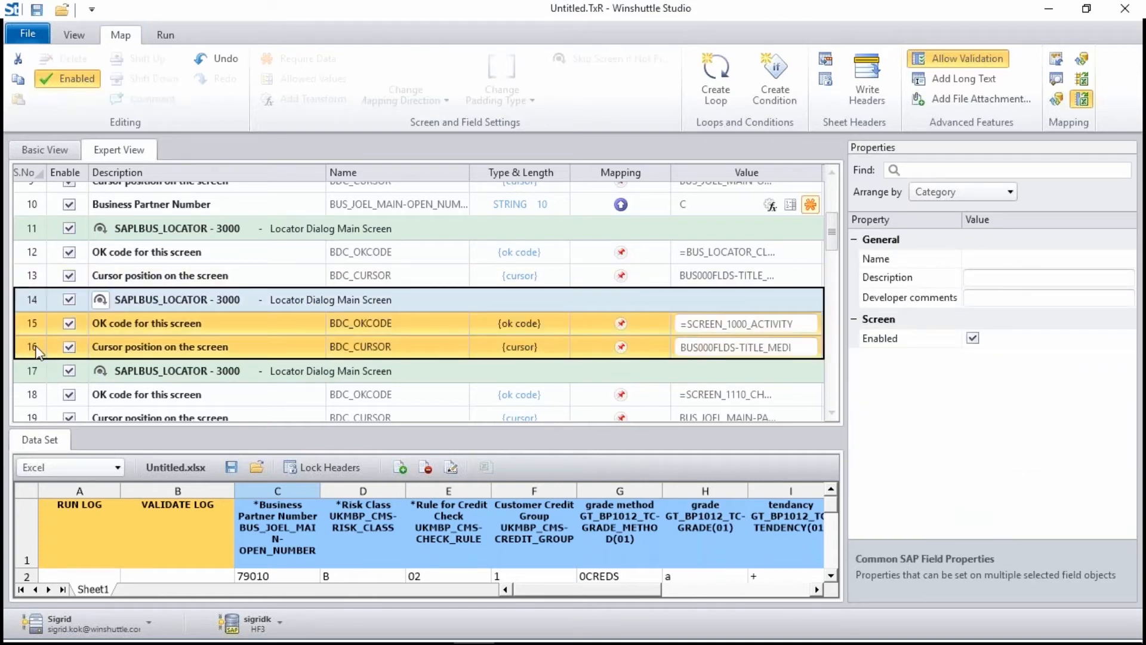
{"action": "left_click", "coordinate": [783, 87]}
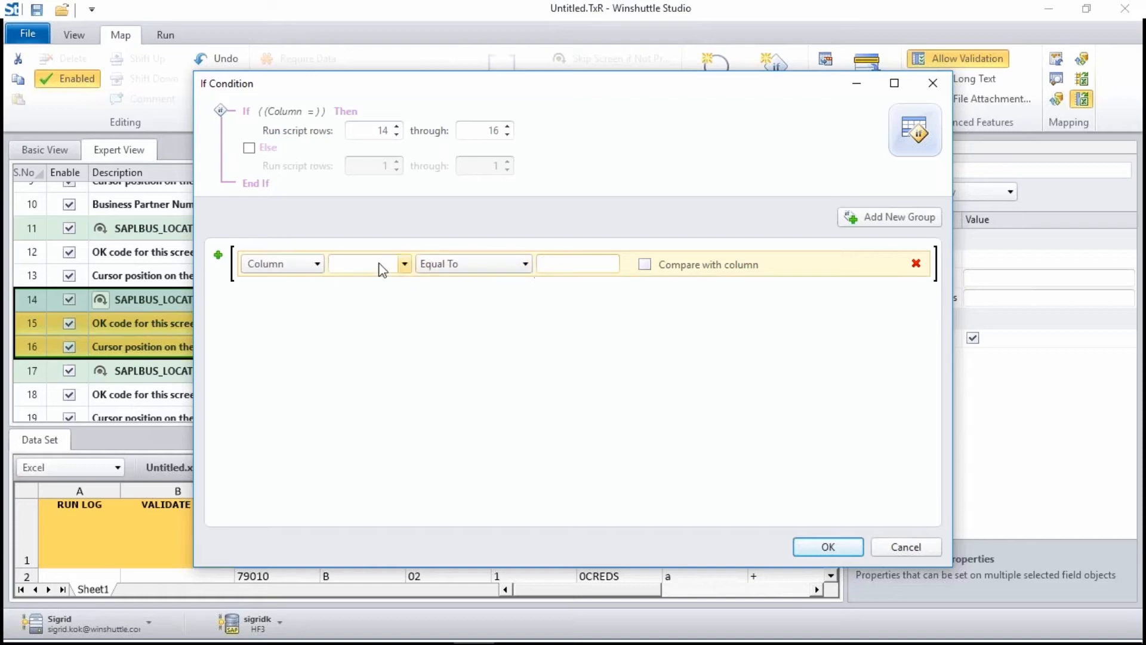
{"action": "left_click", "coordinate": [297, 262]}
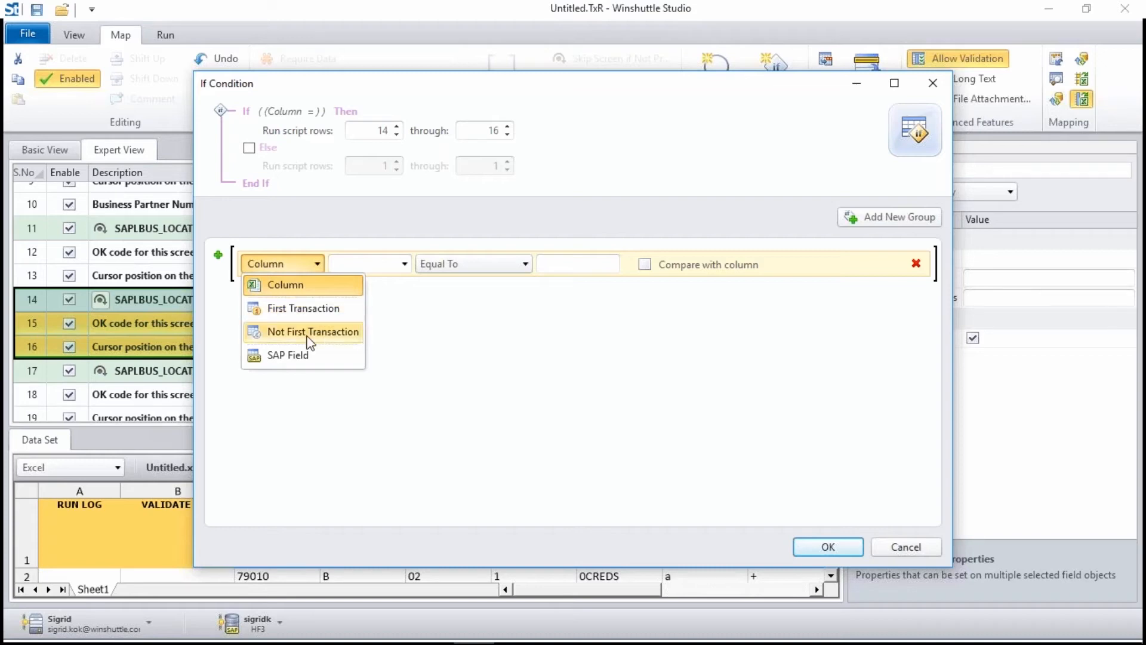
{"action": "left_click", "coordinate": [309, 312]}
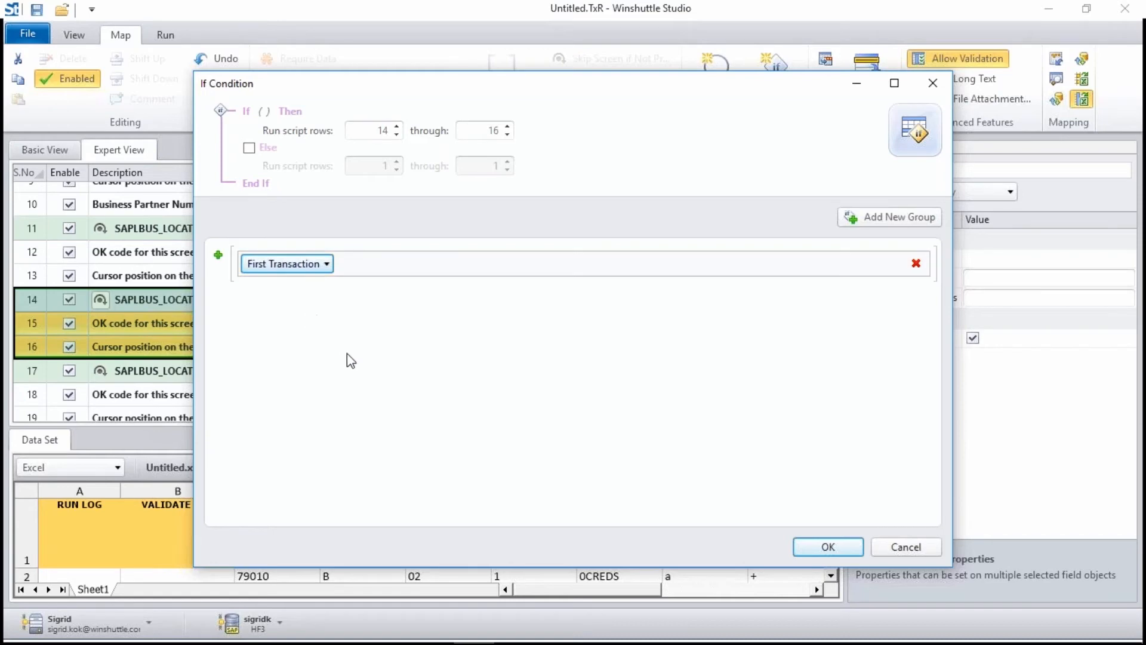
{"action": "left_click", "coordinate": [841, 554]}
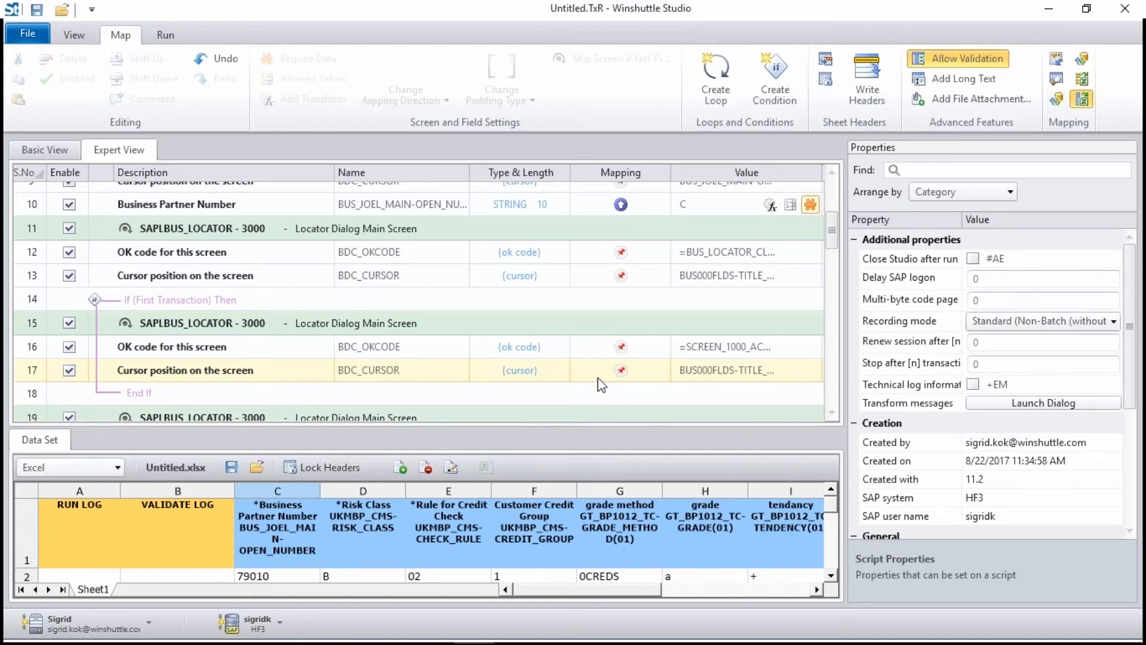
Review the remaining mapped screens and fields down to the save and exit OK codes, and go back to the new condition block
{"action": "scroll", "coordinate": [602, 382], "scroll_direction": "down", "scroll_amount": 2}
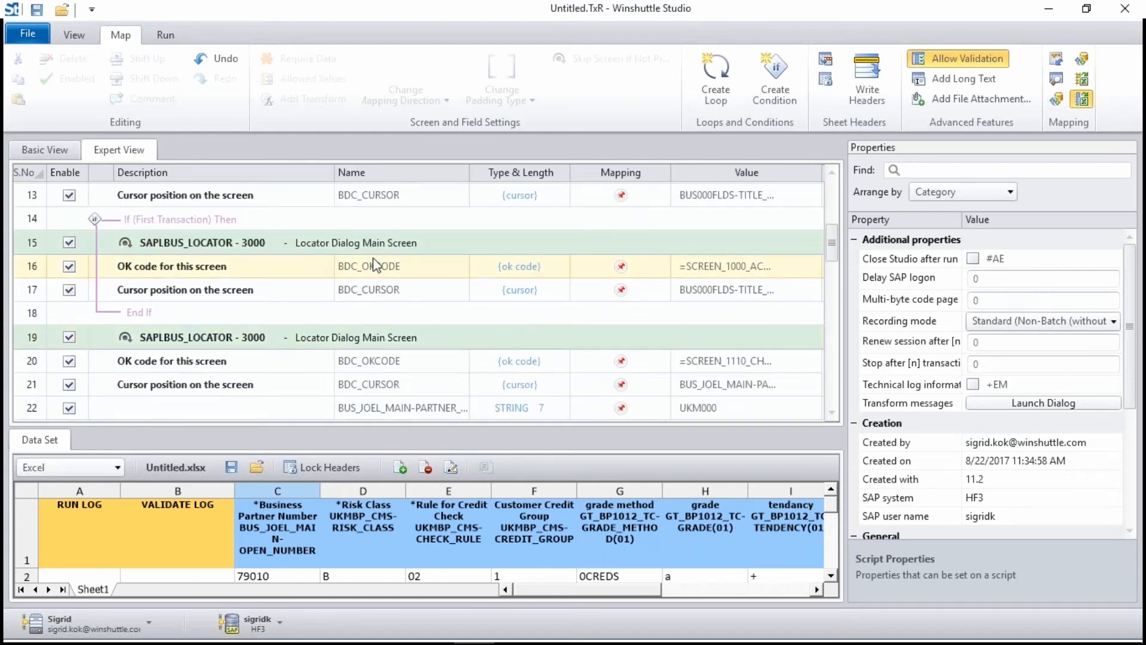
{"action": "scroll", "coordinate": [571, 307], "scroll_direction": "down", "scroll_amount": 10}
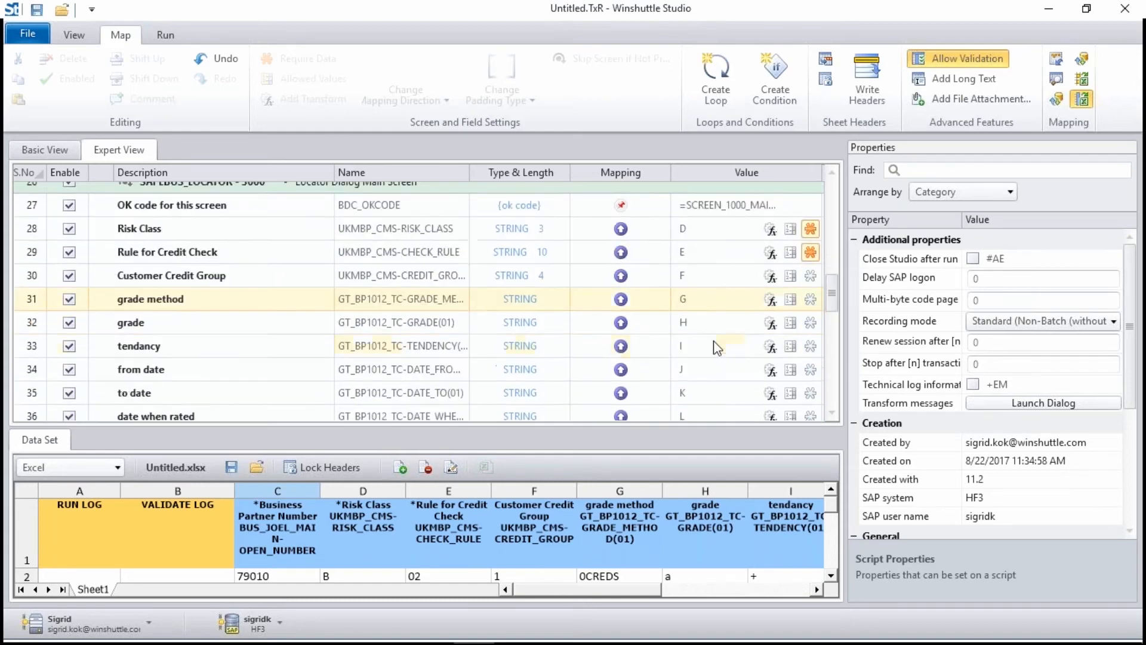
{"action": "scroll", "coordinate": [714, 341], "scroll_direction": "down", "scroll_amount": 6}
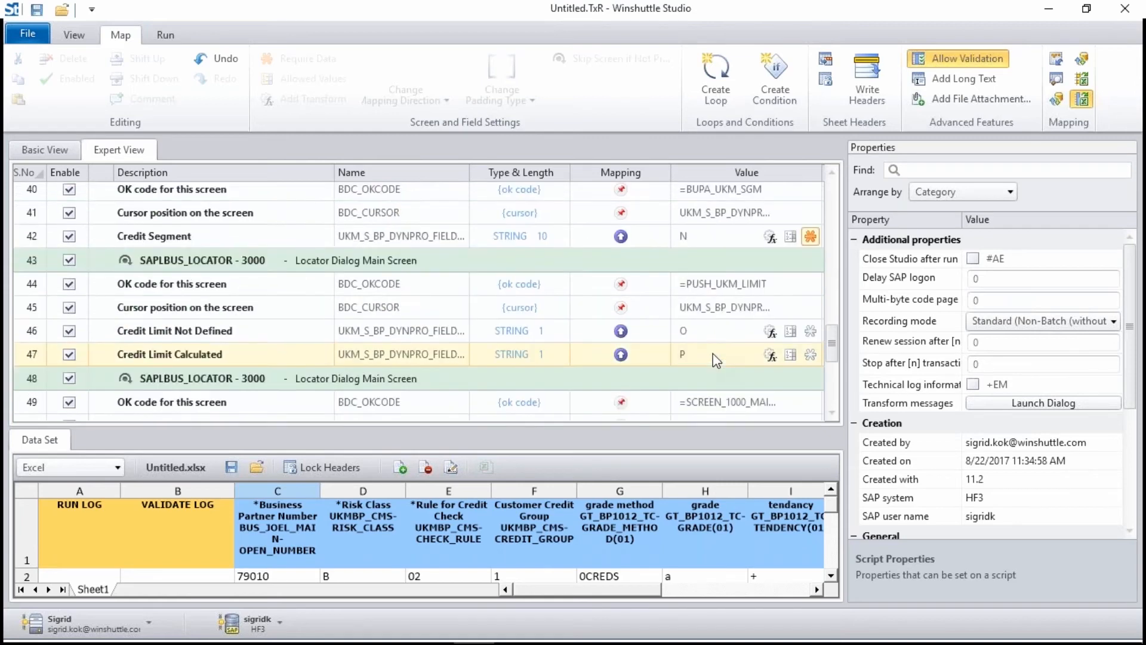
{"action": "scroll", "coordinate": [716, 358], "scroll_direction": "down", "scroll_amount": 4}
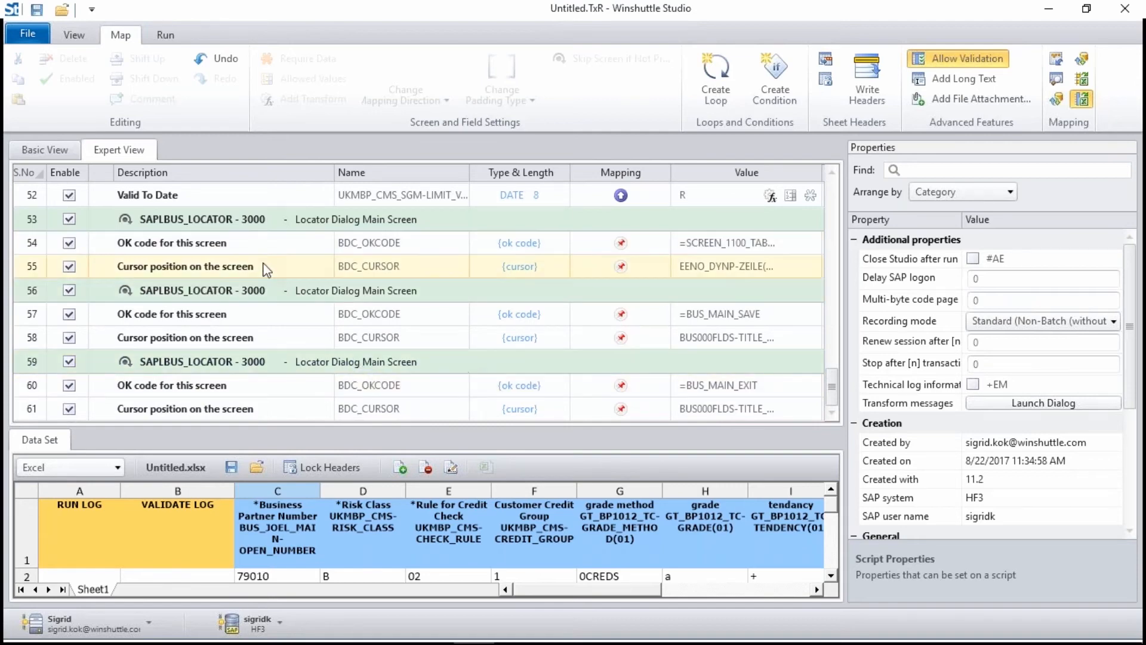
{"action": "left_click", "coordinate": [373, 294]}
{"action": "left_click", "coordinate": [391, 315]}
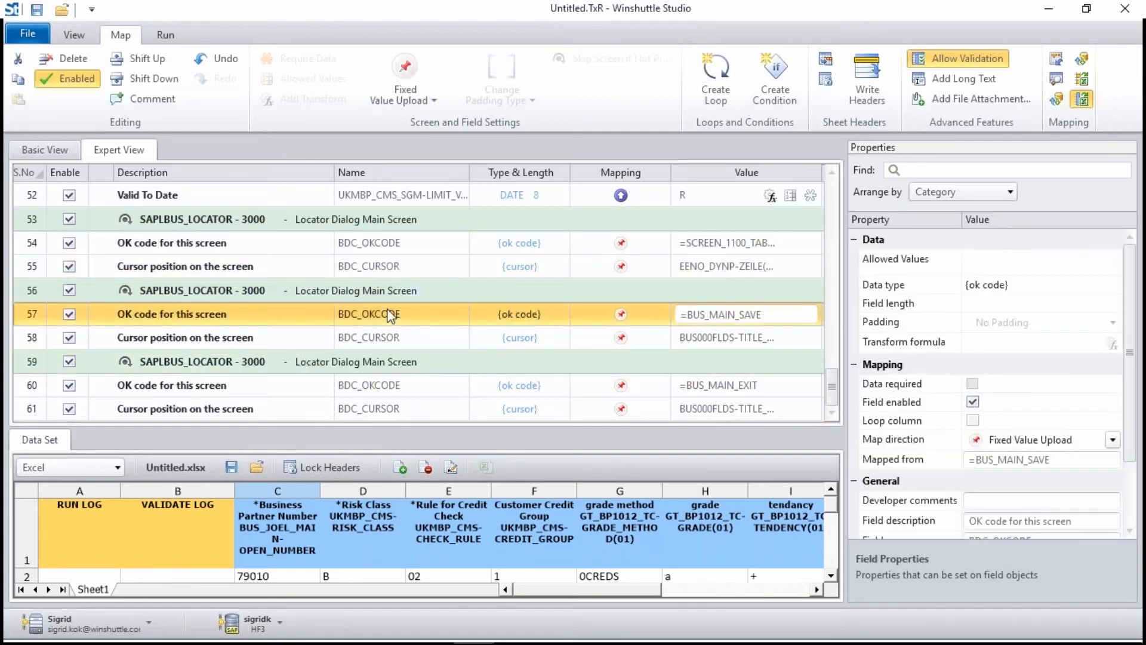
{"action": "scroll", "coordinate": [391, 315], "scroll_direction": "up", "scroll_amount": 1}
{"action": "scroll", "coordinate": [391, 316], "scroll_direction": "up", "scroll_amount": 1}
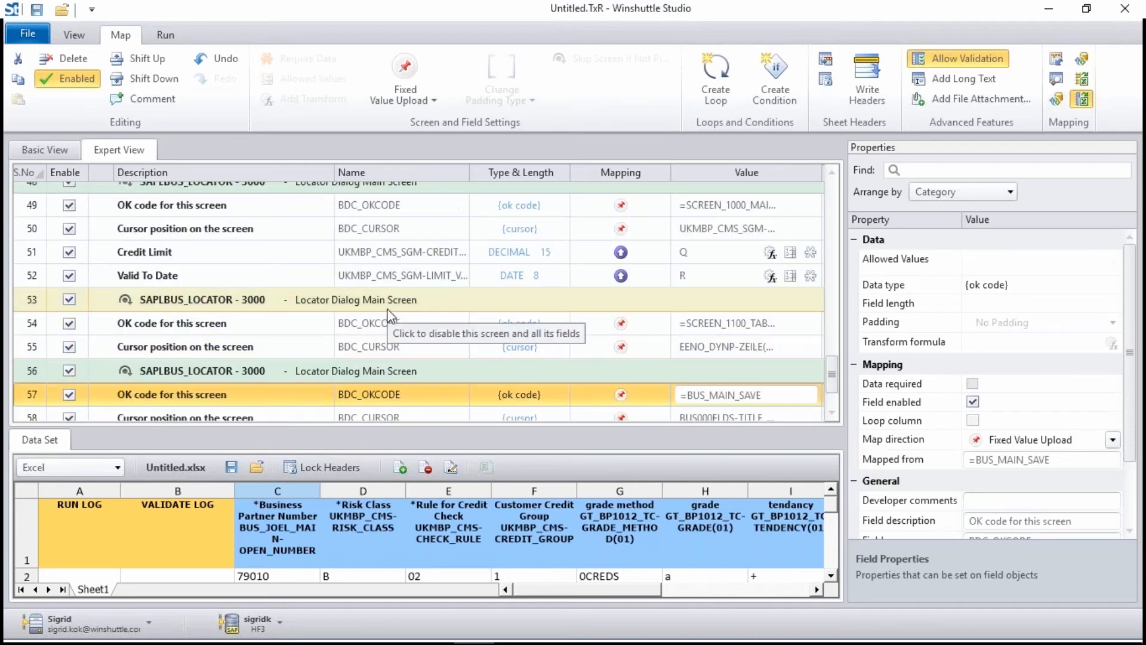
{"action": "scroll", "coordinate": [391, 315], "scroll_direction": "up", "scroll_amount": 1}
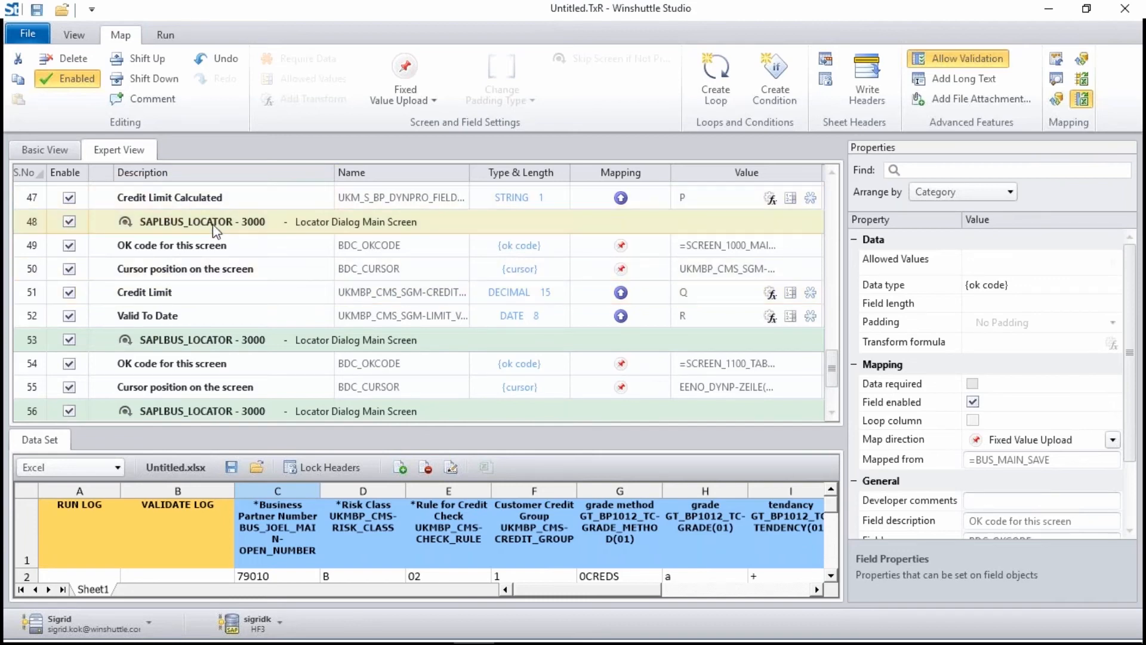
{"action": "scroll", "coordinate": [216, 250], "scroll_direction": "up", "scroll_amount": 10}
{"action": "scroll", "coordinate": [216, 249], "scroll_direction": "up", "scroll_amount": 9}
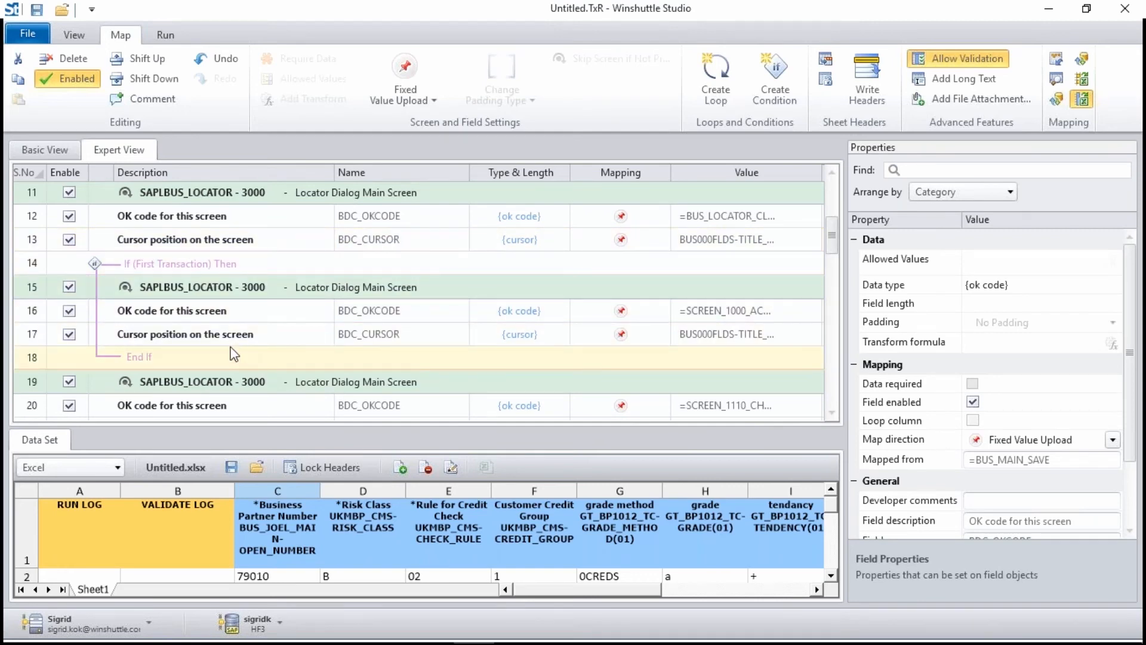
Return to the run view of the data sheet and save the script and its data file under the suggested name
{"action": "left_click", "coordinate": [164, 37]}
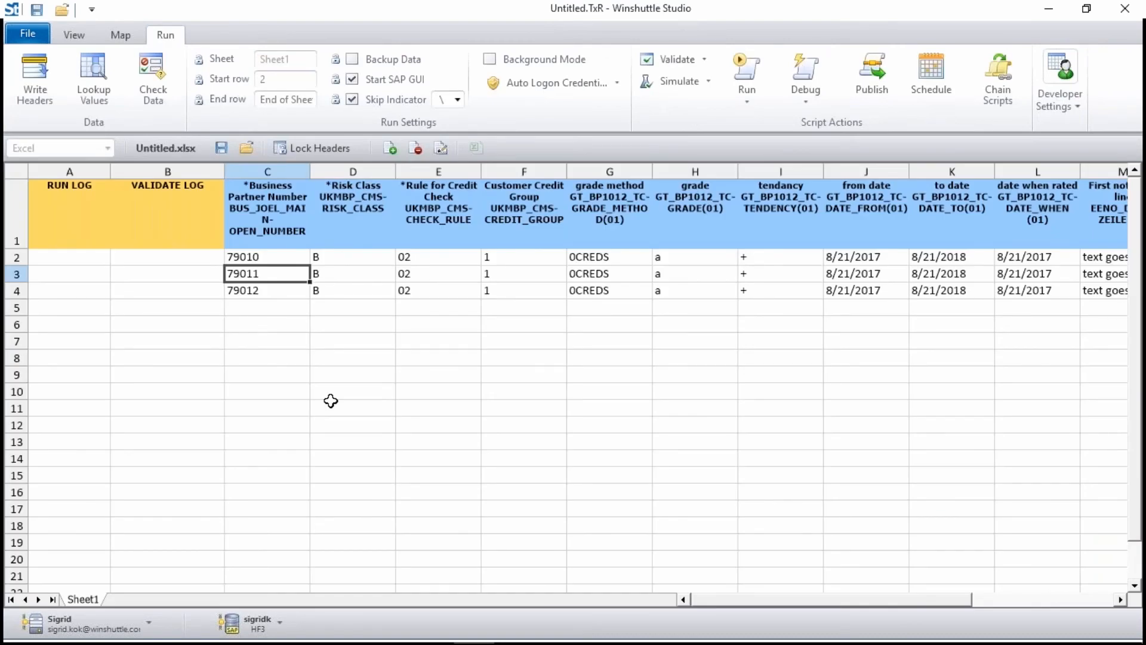
{"action": "left_click", "coordinate": [284, 344]}
{"action": "left_click", "coordinate": [379, 342]}
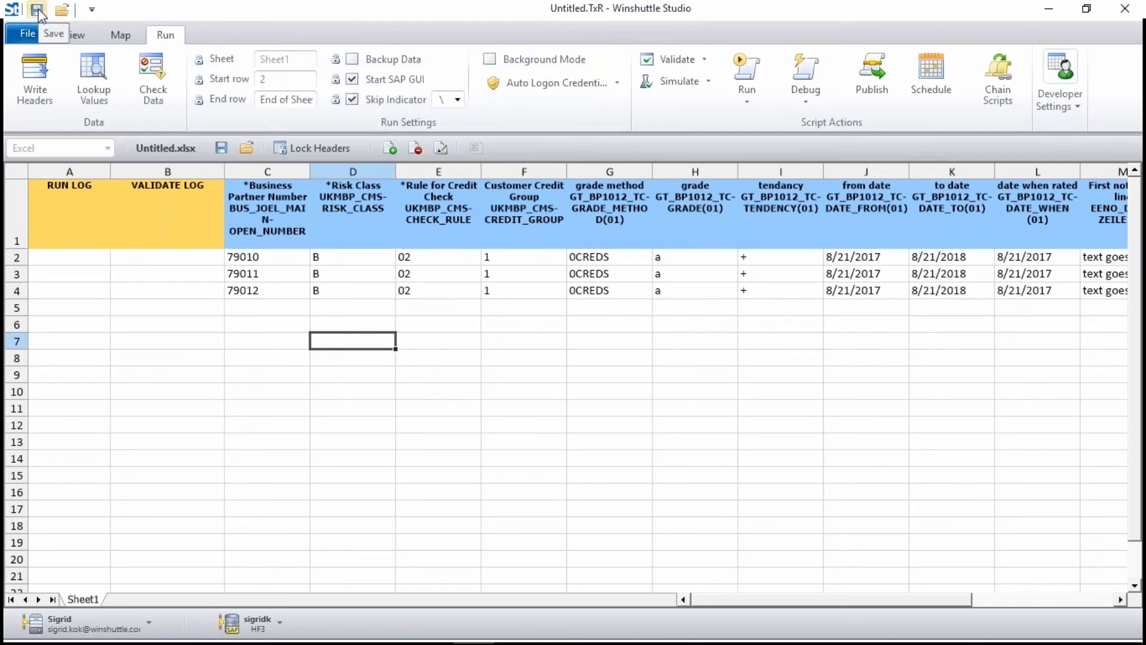
{"action": "left_click", "coordinate": [28, 33]}
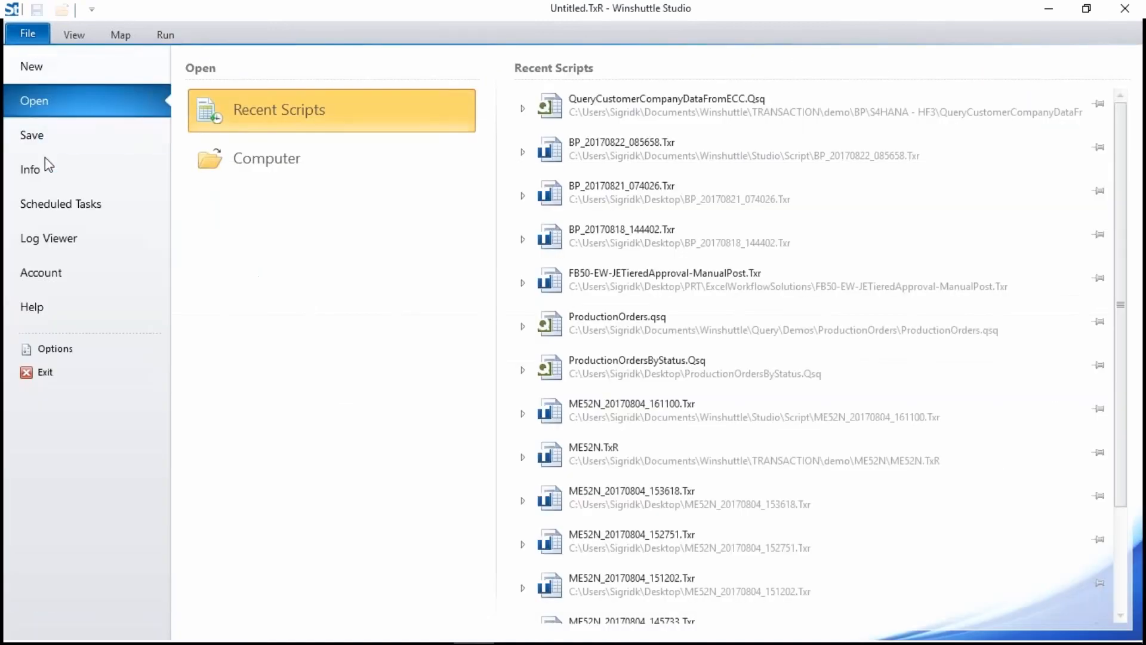
{"action": "left_click", "coordinate": [85, 149]}
{"action": "left_click", "coordinate": [604, 603]}
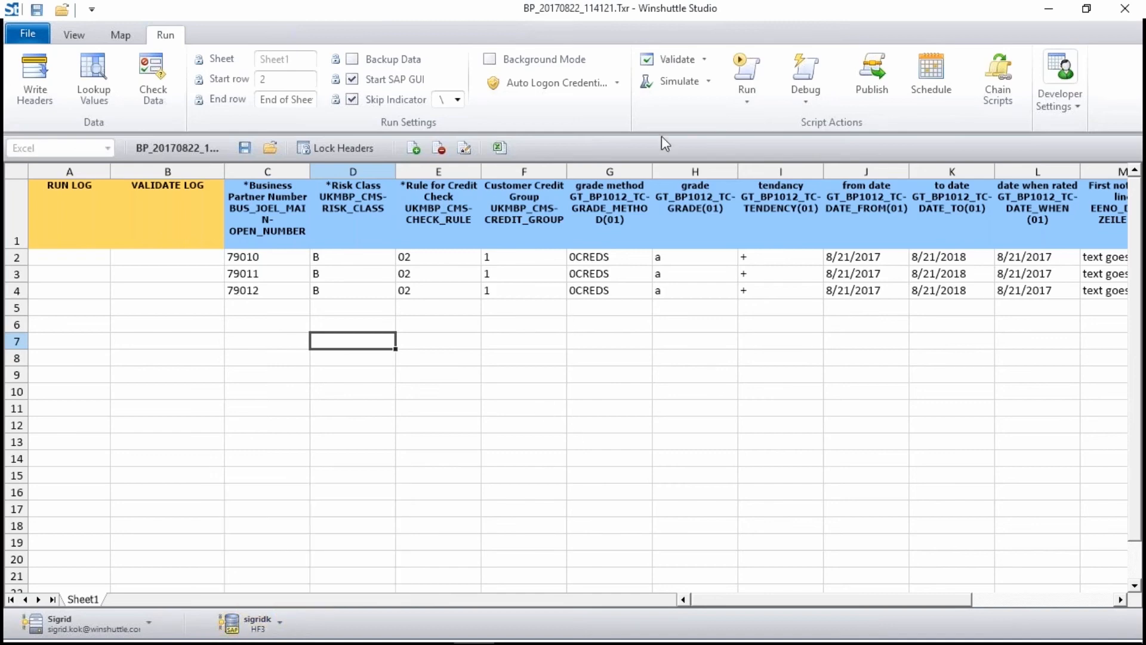
Validate the business partner data rows from row 2 to the end of the sheet
{"action": "left_click", "coordinate": [674, 59]}
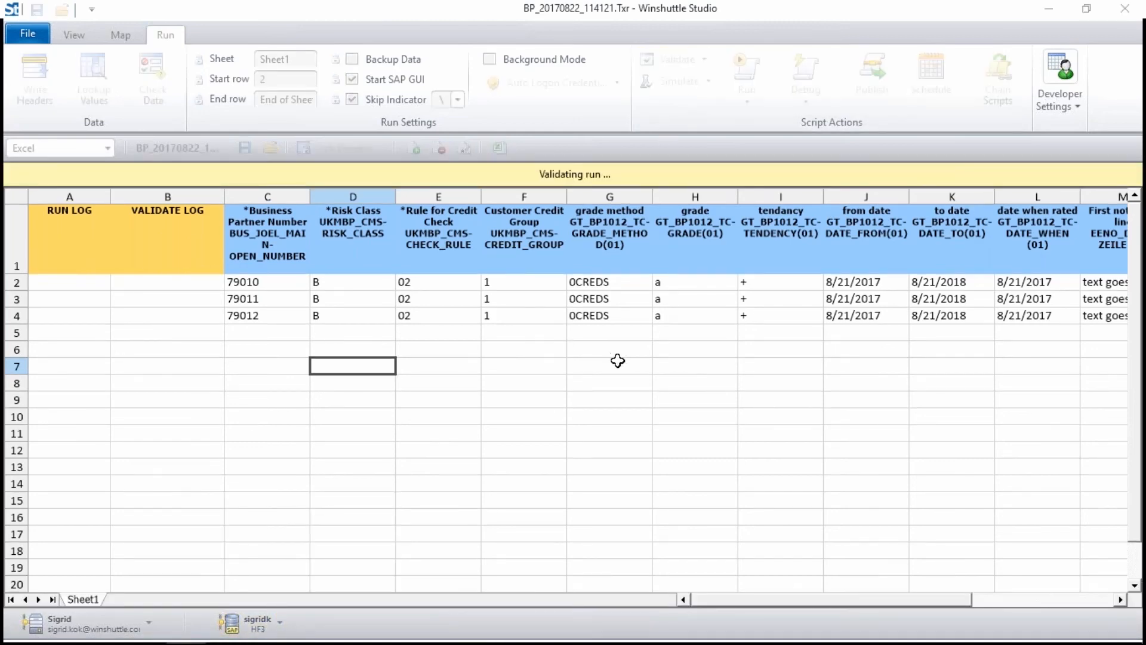